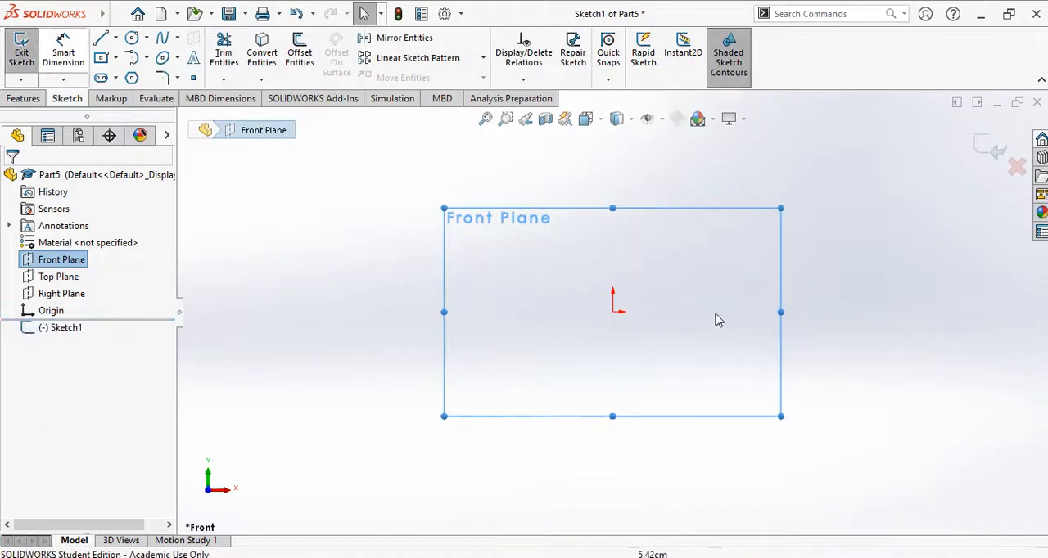
# Step: Sketch two concentric circles centred on the origin, the inner one about 4 cm in diameter and the outer one larger
pyautogui.click(131, 38)
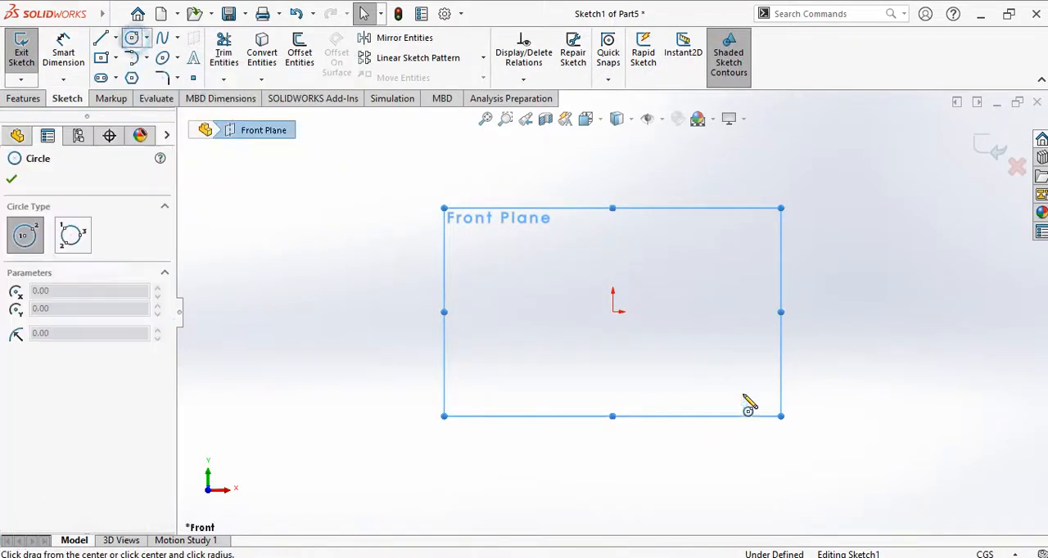
pyautogui.click(613, 312)
pyautogui.click(640, 295)
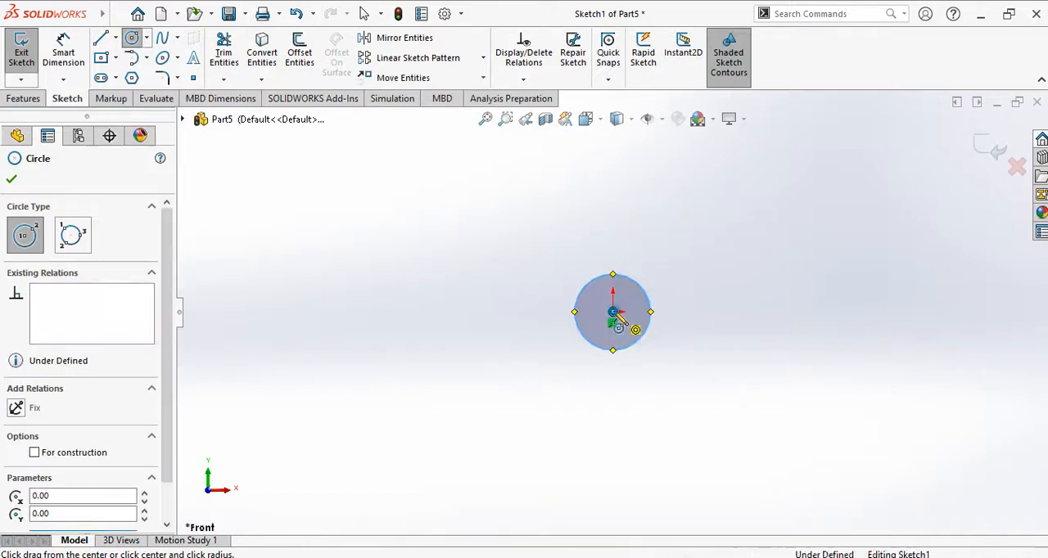
pyautogui.click(612, 312)
pyautogui.click(657, 279)
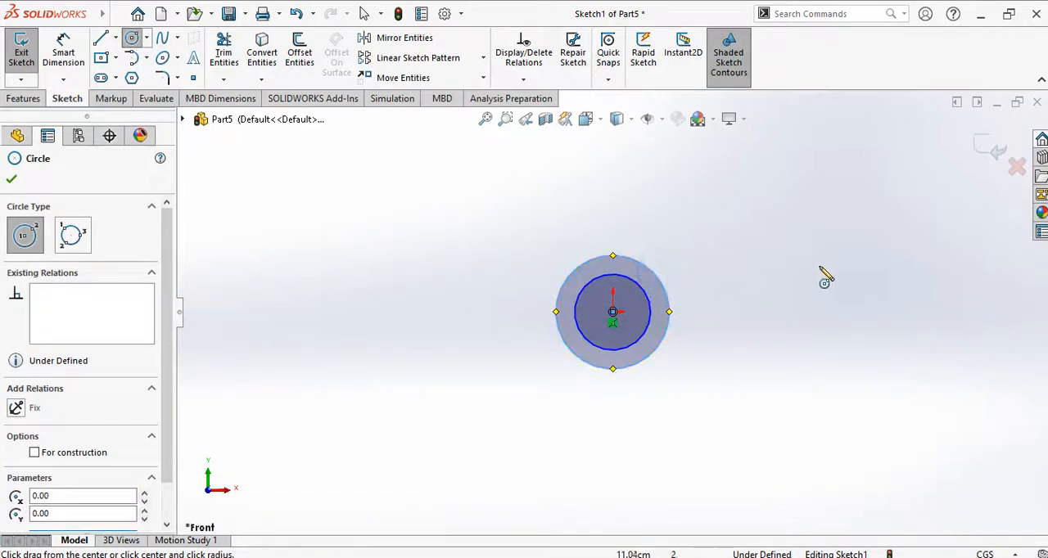
# Step: Consult the Exercise 2 drawing in PowerPoint and dimension the inner circle at the origin to a 16 cm diameter
pyautogui.click(650, 557)
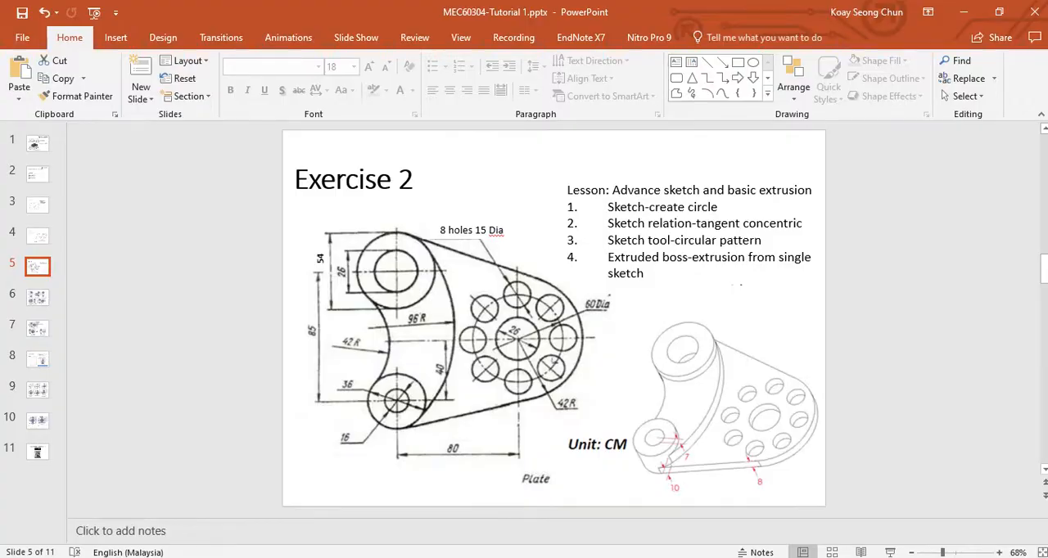
pyautogui.click(651, 557)
pyautogui.click(66, 51)
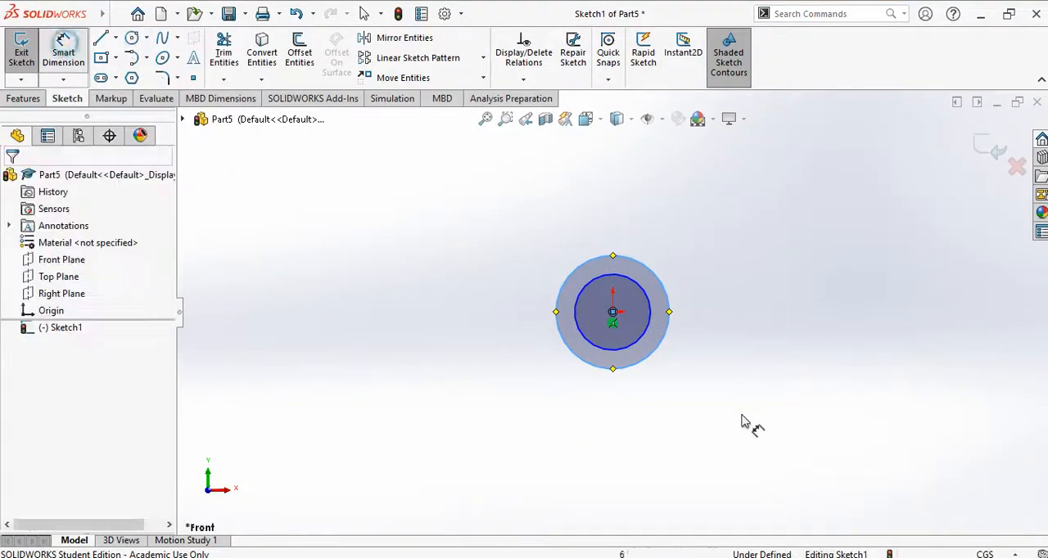
pyautogui.click(629, 342)
pyautogui.click(495, 389)
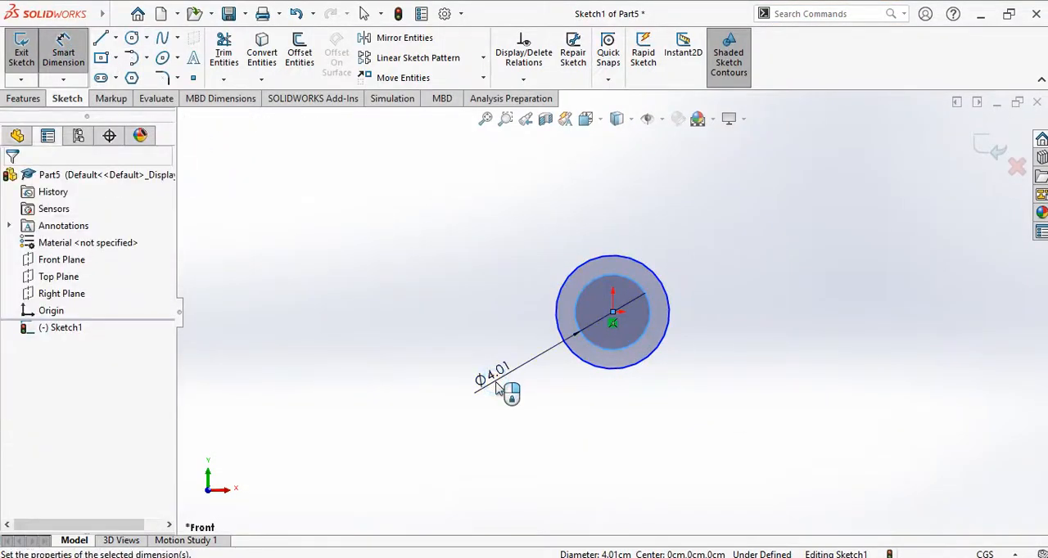
pyautogui.write('16')
pyautogui.press('Return')
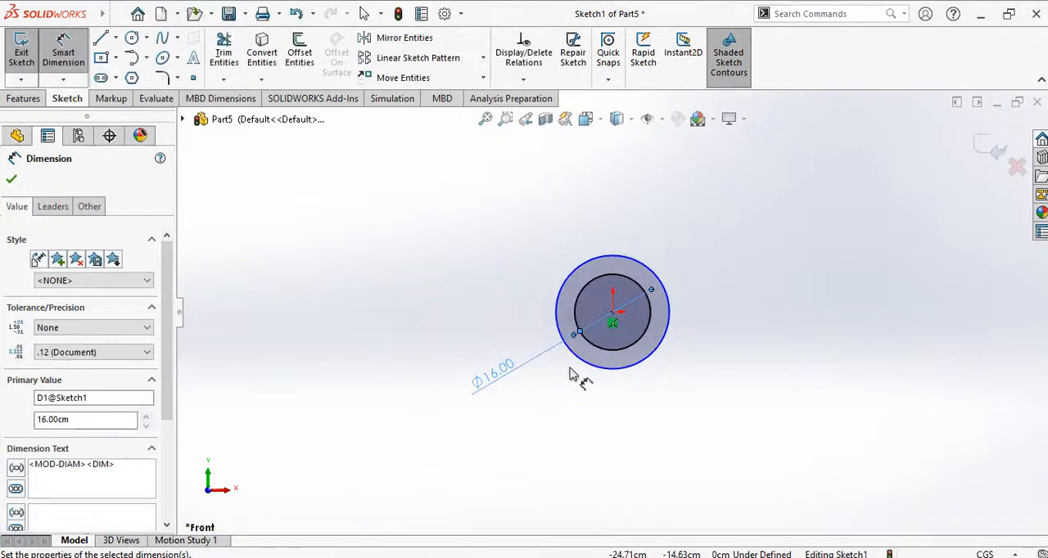
# Step: Dimension the outer circle at the origin to a 36 cm diameter
pyautogui.click(589, 363)
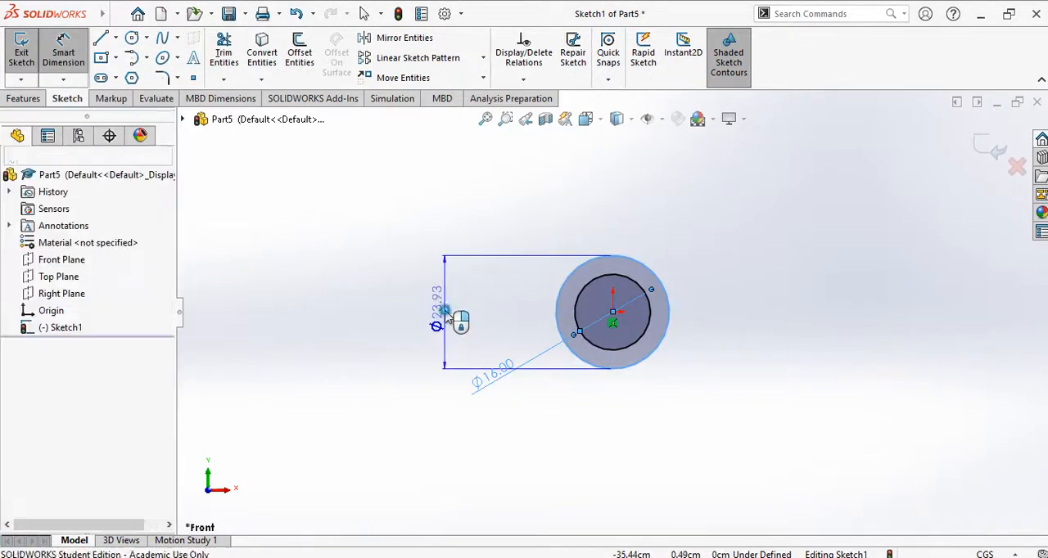
pyautogui.click(443, 314)
pyautogui.write('36')
pyautogui.press('Return')
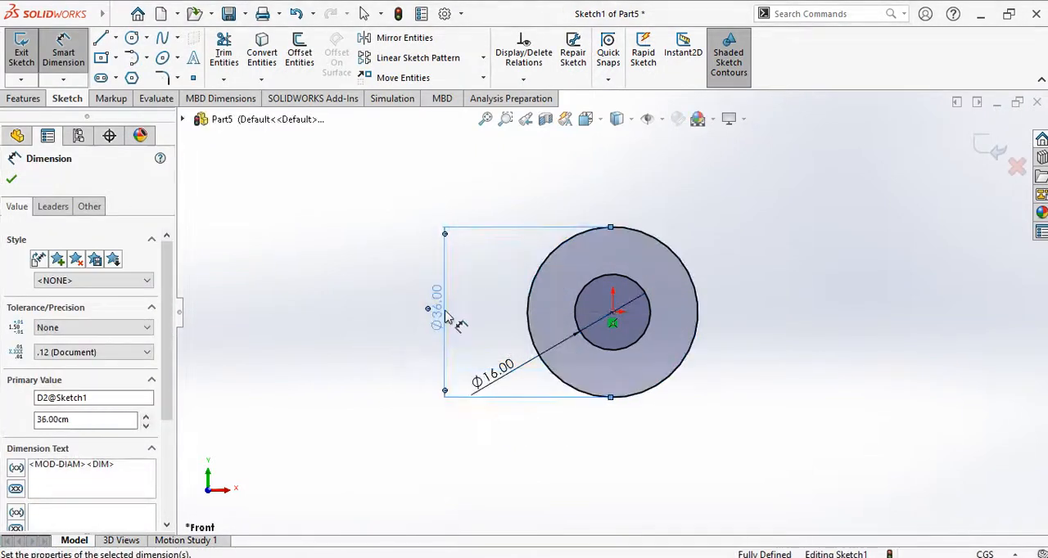
# Step: Sketch two concentric circles above the origin circles and slightly to their right, about 34 cm and 50 cm in diameter
pyautogui.scroll(-2, 671, 283)
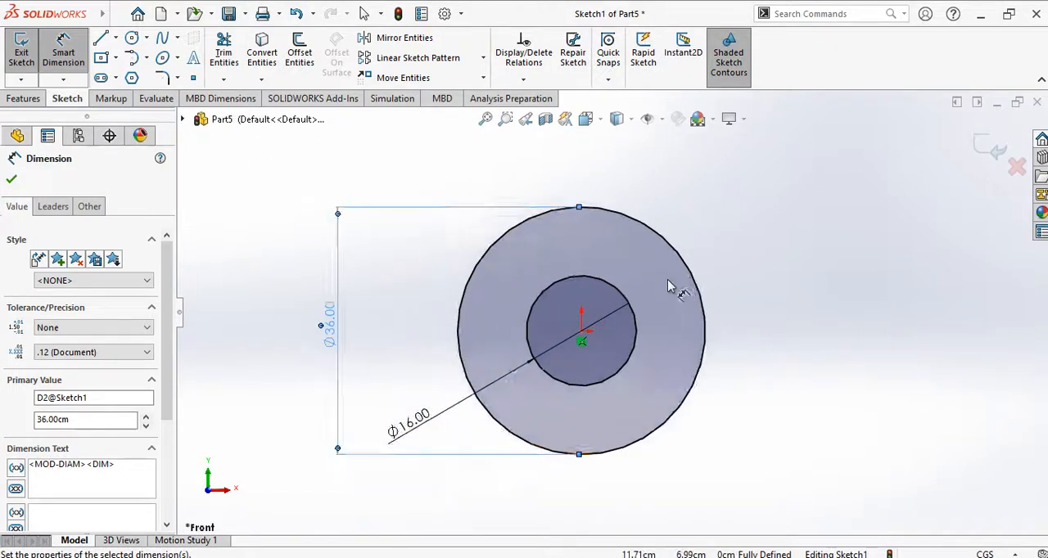
pyautogui.scroll(-1, 668, 280)
pyautogui.scroll(1, 705, 325)
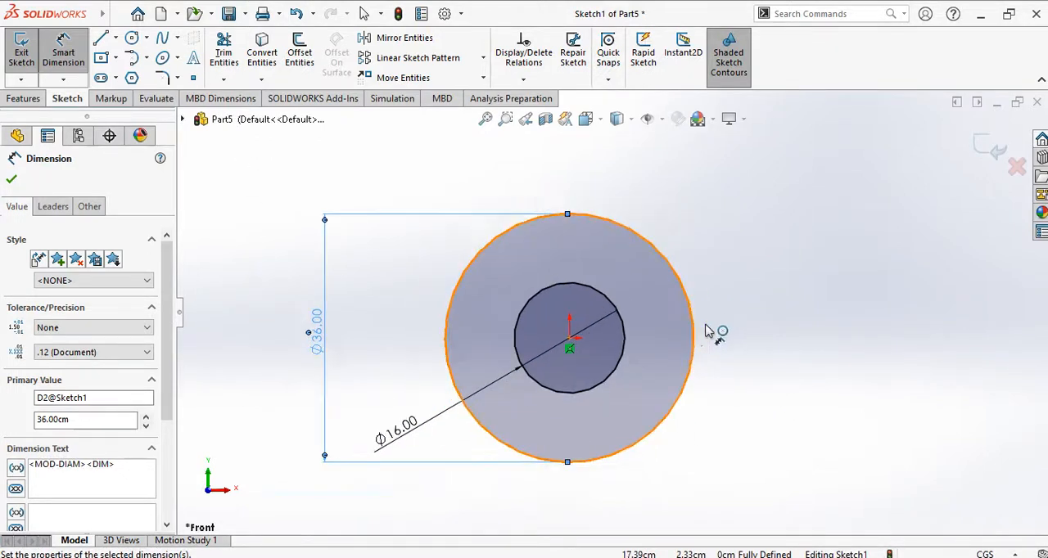
pyautogui.scroll(5, 709, 332)
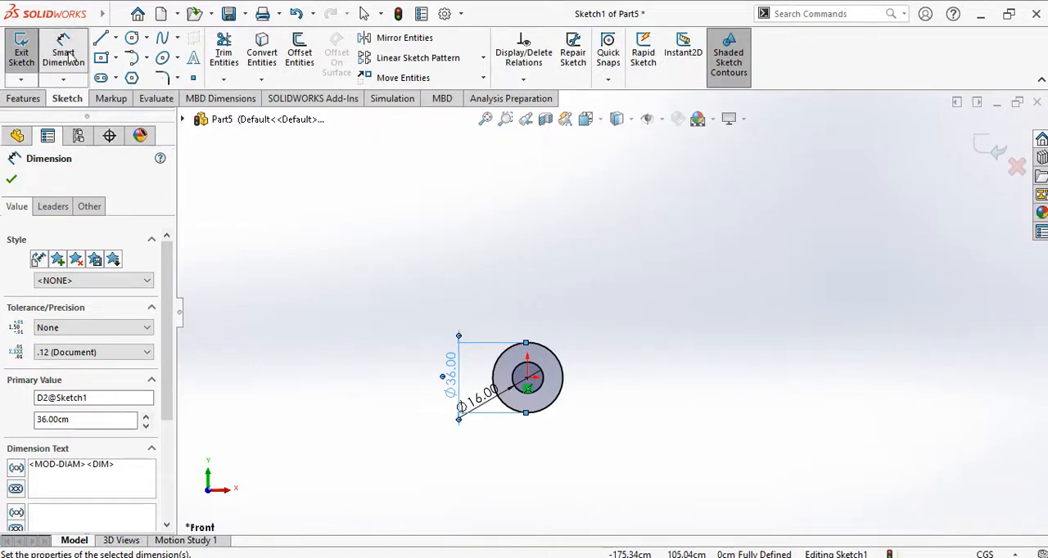
pyautogui.click(132, 38)
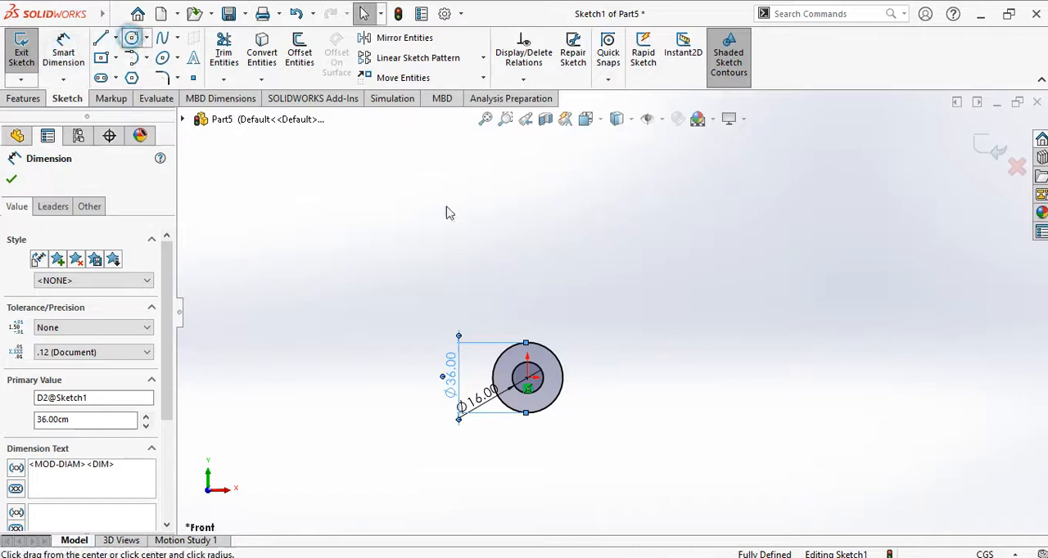
pyautogui.click(554, 210)
pyautogui.click(577, 230)
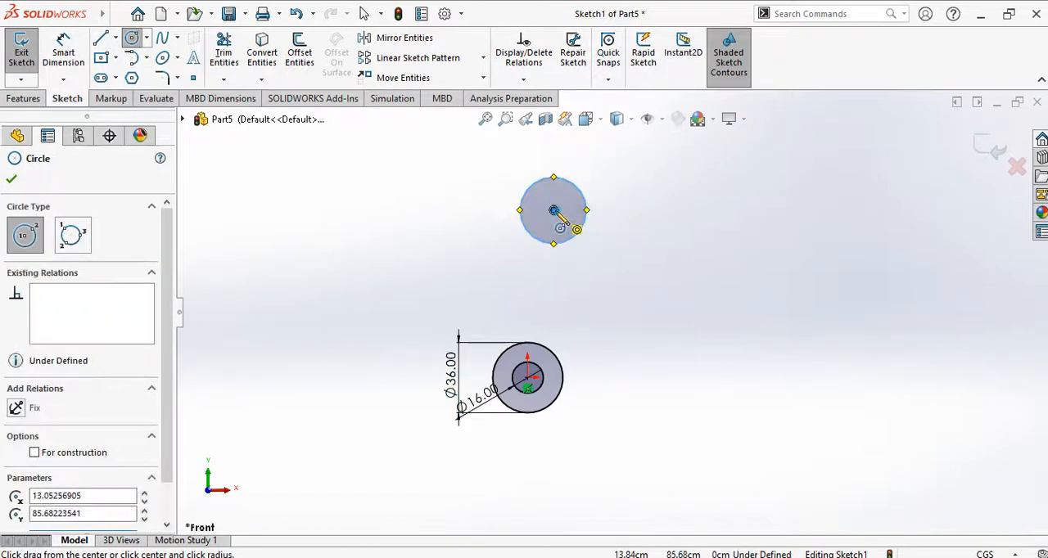
pyautogui.click(554, 211)
pyautogui.click(598, 232)
pyautogui.press('Escape')
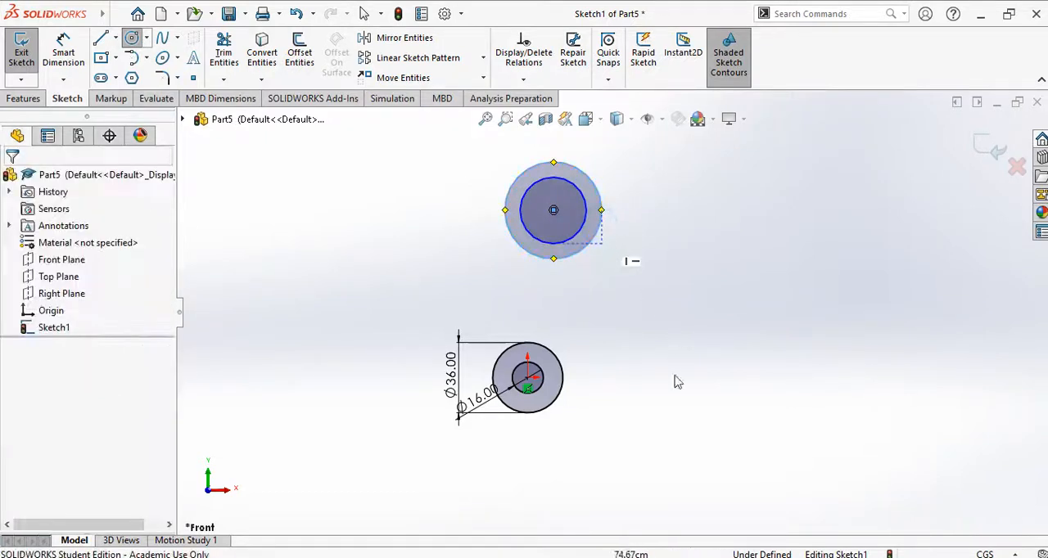
pyautogui.click(365, 13)
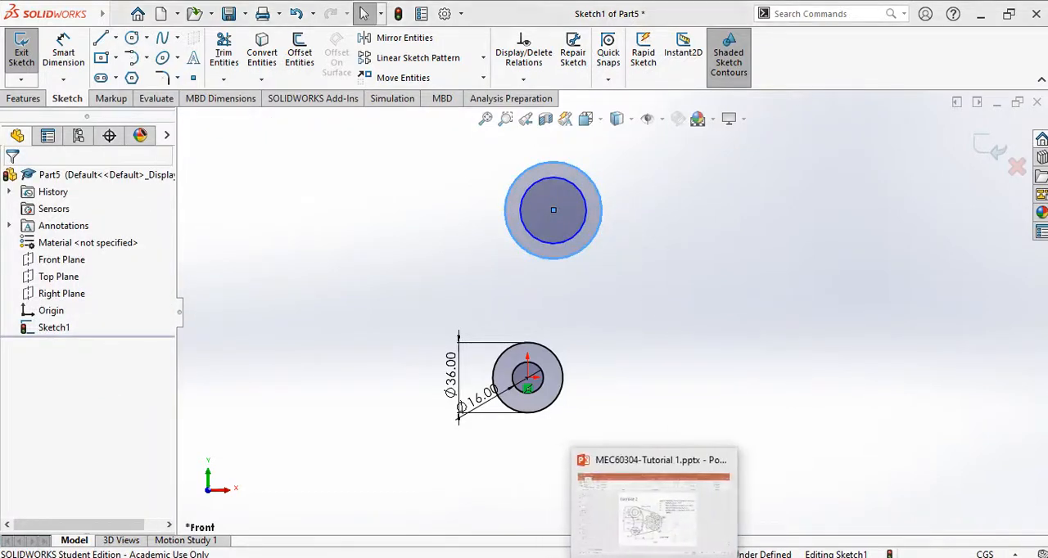
# Step: Check the Exercise 2 drawing in PowerPoint and dimension the inner circle of the upper pair to a 26 cm diameter
pyautogui.click(653, 557)
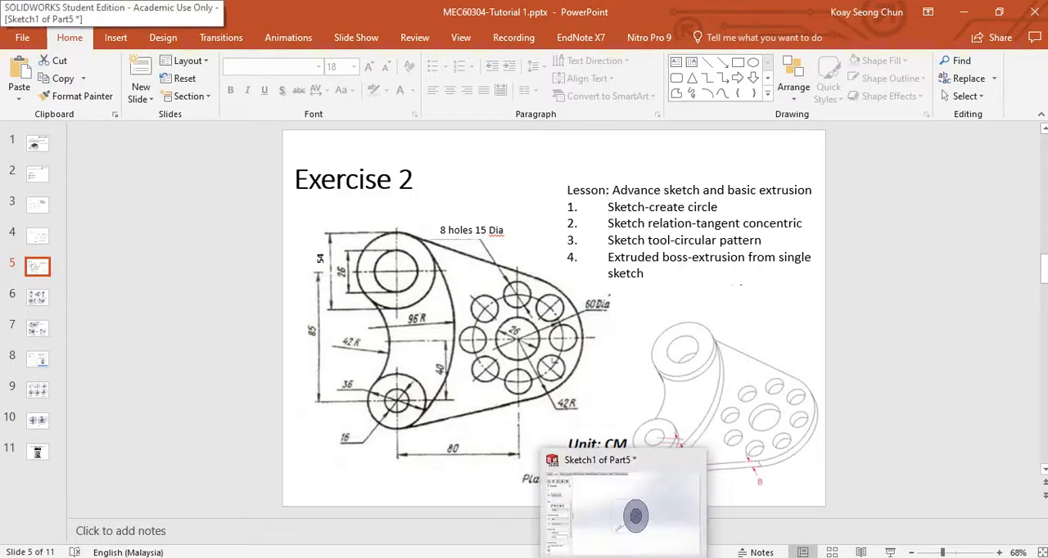
pyautogui.click(605, 503)
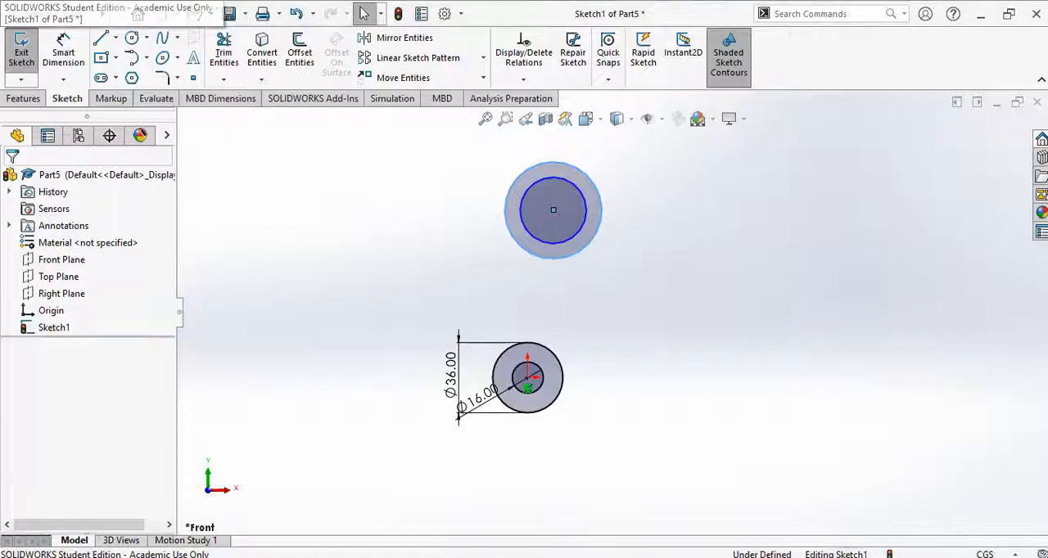
pyautogui.click(63, 53)
pyautogui.click(550, 248)
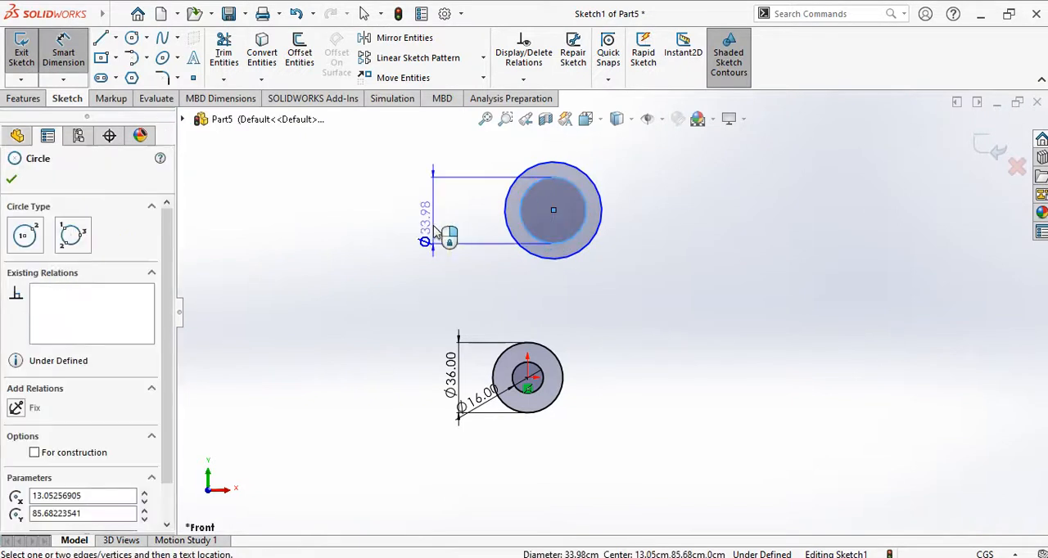
pyautogui.click(432, 229)
pyautogui.write('26')
pyautogui.press('Return')
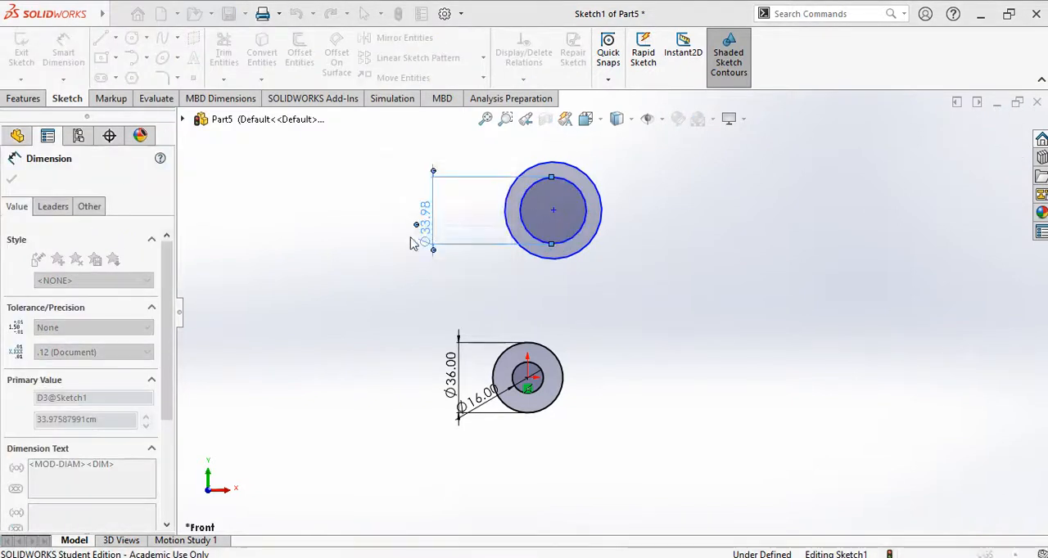
# Step: Dimension the outer circle of the upper pair to a 54 cm diameter and leave the dimension command
pyautogui.click(536, 262)
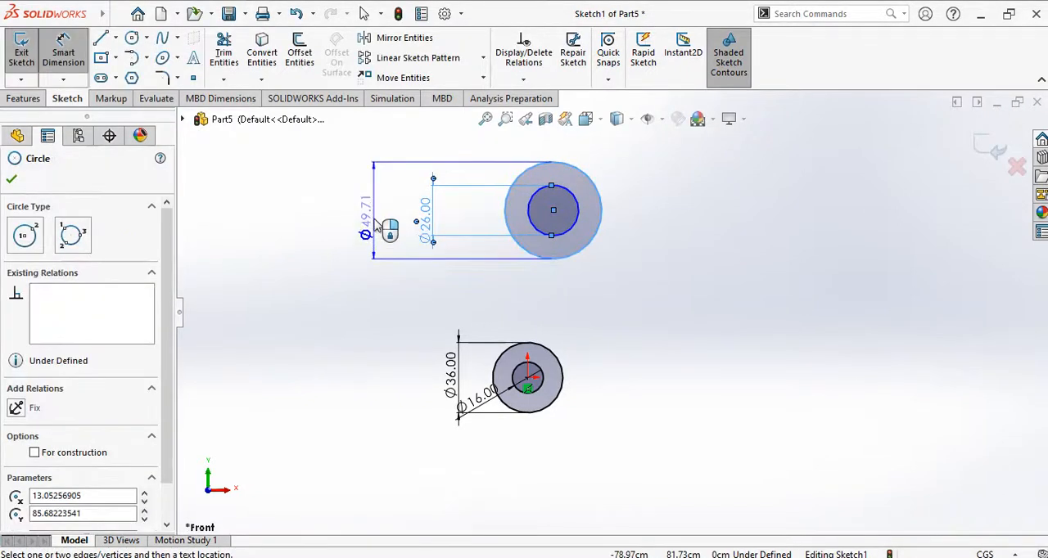
pyautogui.click(375, 226)
pyautogui.write('54')
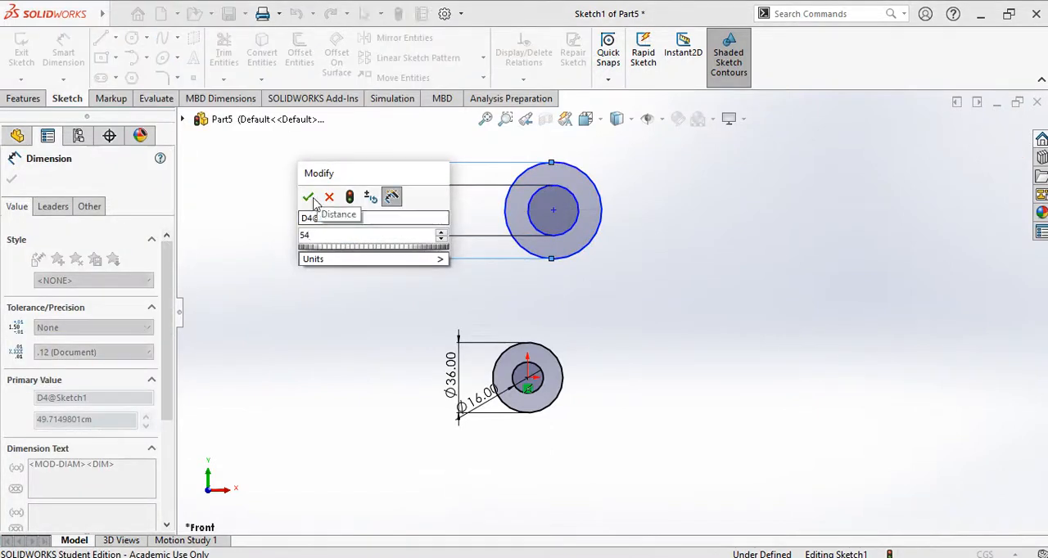
pyautogui.click(305, 198)
pyautogui.press('Escape')
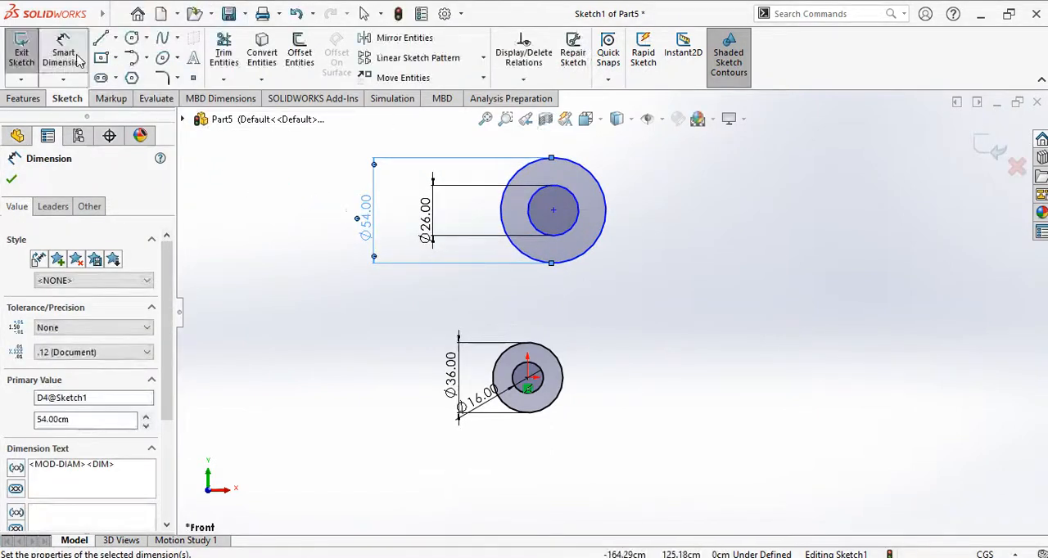
pyautogui.click(661, 298)
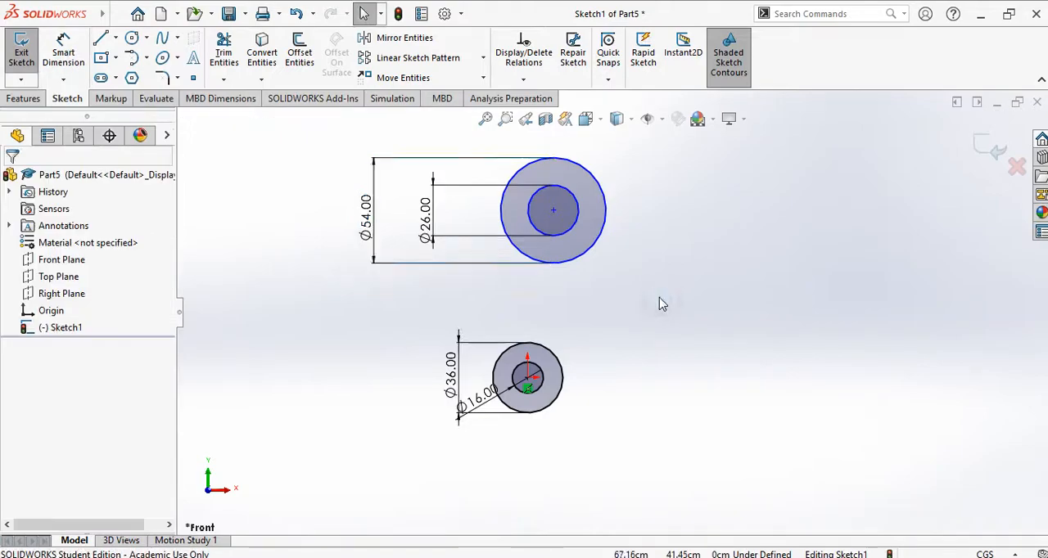
# Step: Consult the exercise drawing and align the centres of the upper and lower circle pairs with a Vertical relation
pyautogui.hotkey('alt', 'Tab')
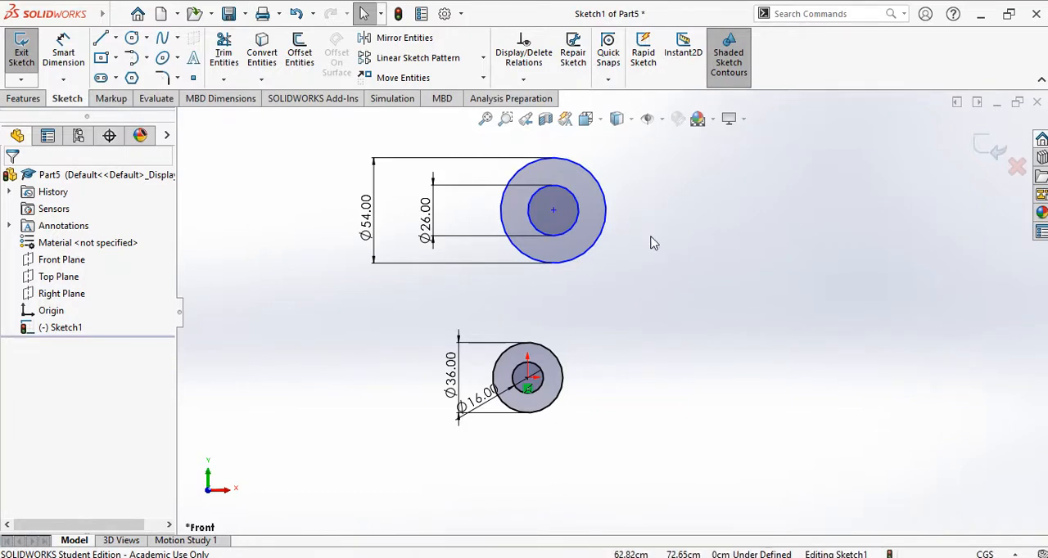
pyautogui.click(555, 212)
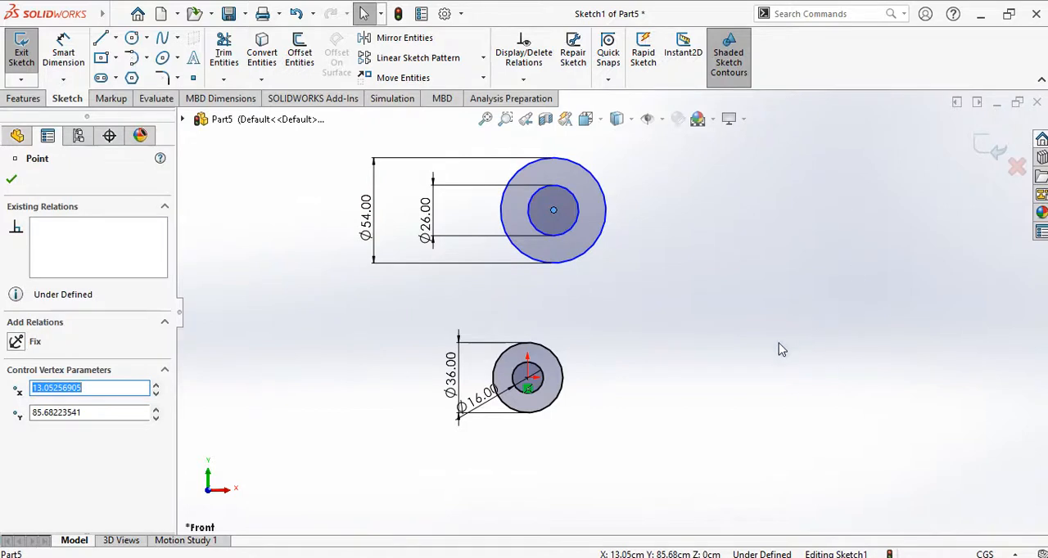
pyautogui.keyDown('ctrl'); pyautogui.click(530, 381); pyautogui.keyUp('ctrl')
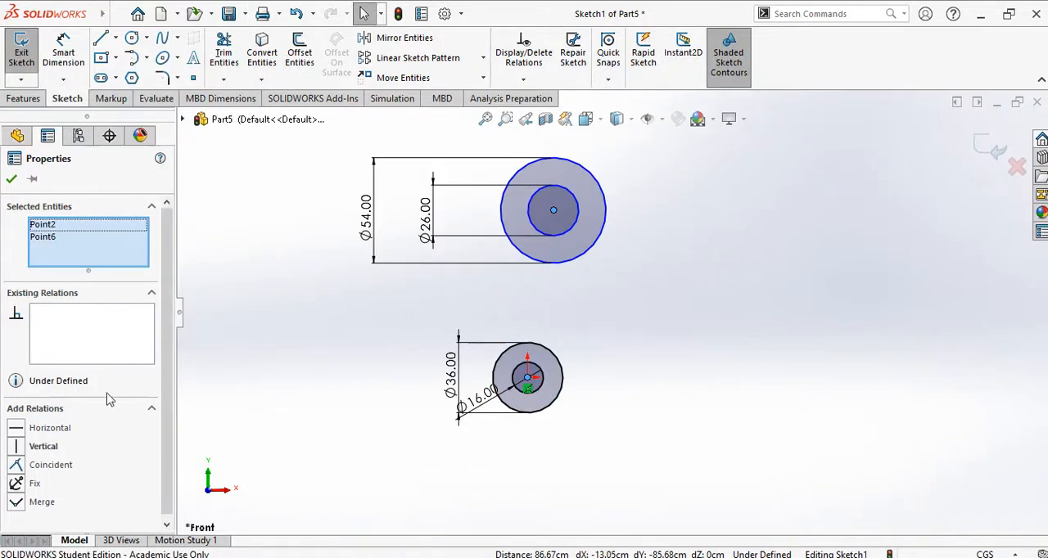
pyautogui.click(16, 448)
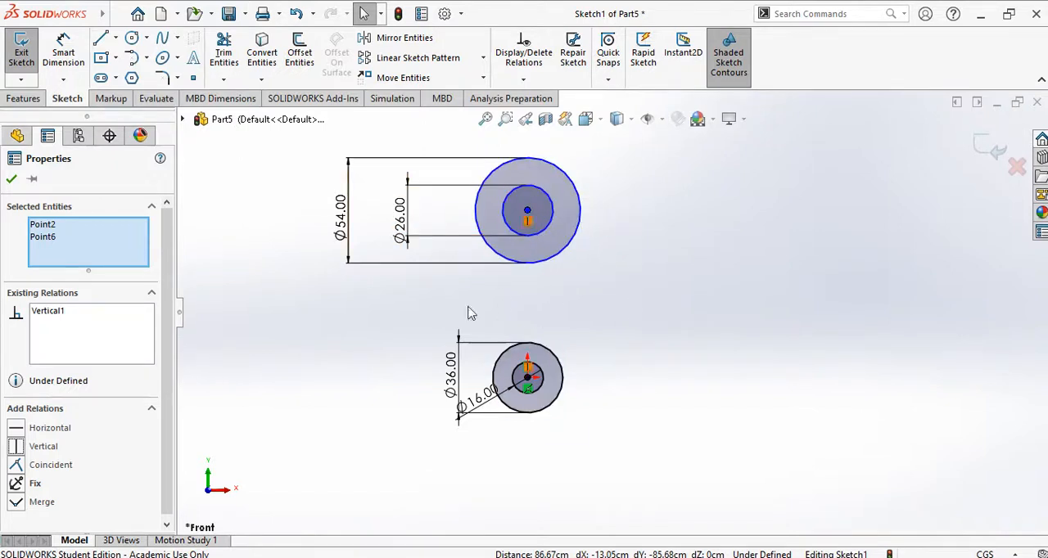
pyautogui.click(11, 180)
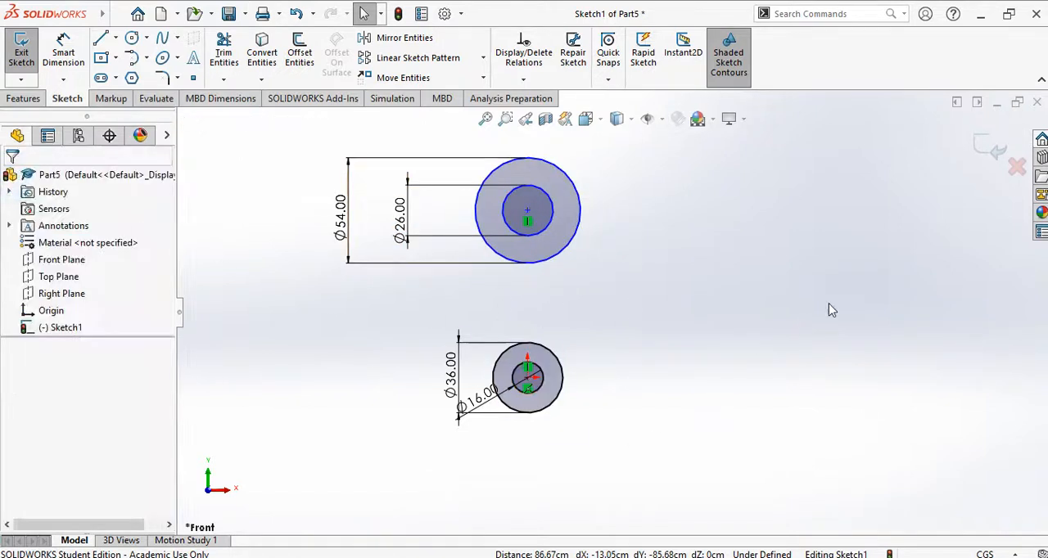
# Step: Check the exercise drawing in PowerPoint and dimension the vertical distance between the two circle centres as 85 cm
pyautogui.hotkey('alt', 'Tab')
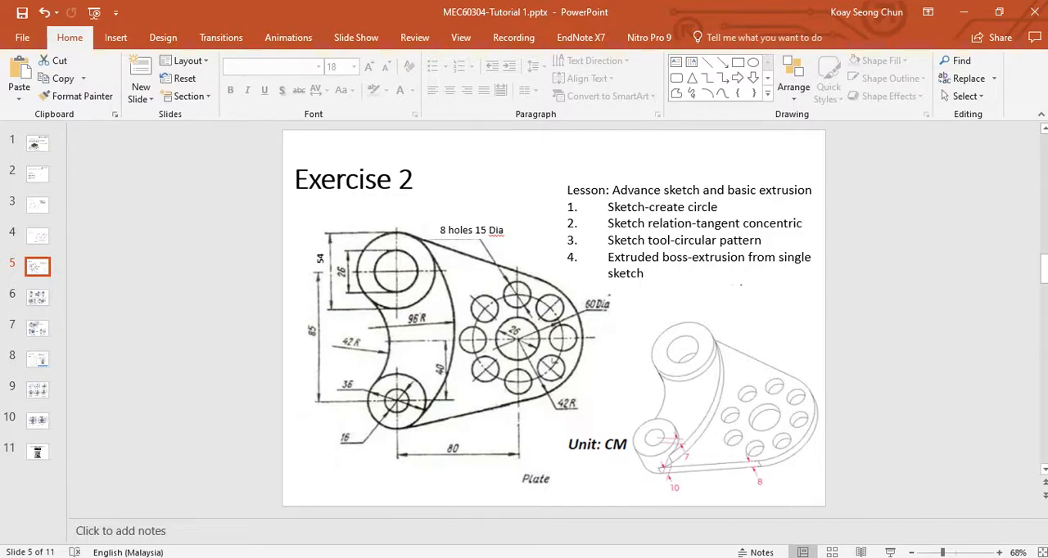
pyautogui.hotkey('alt', 'Tab')
pyautogui.click(63, 53)
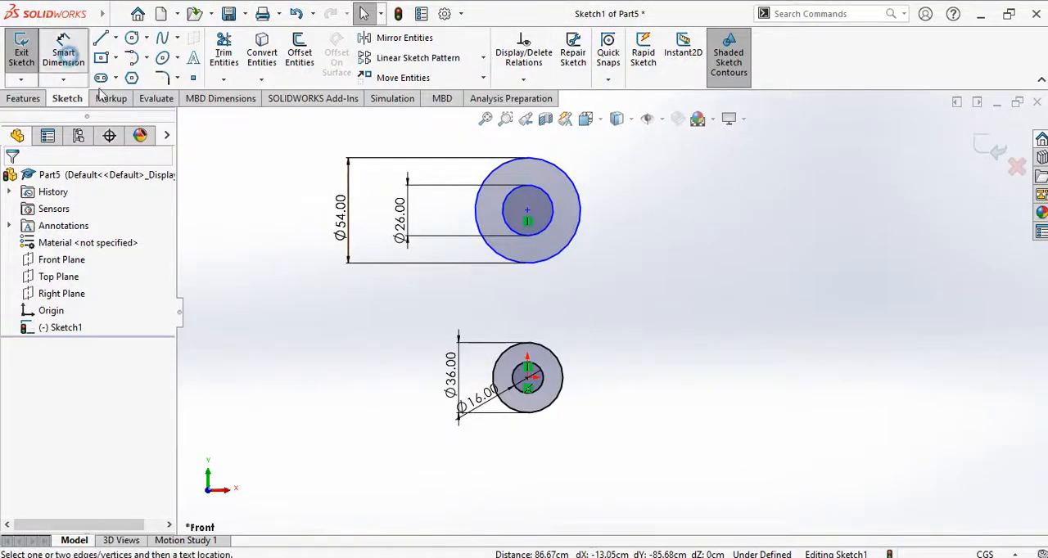
pyautogui.click(528, 211)
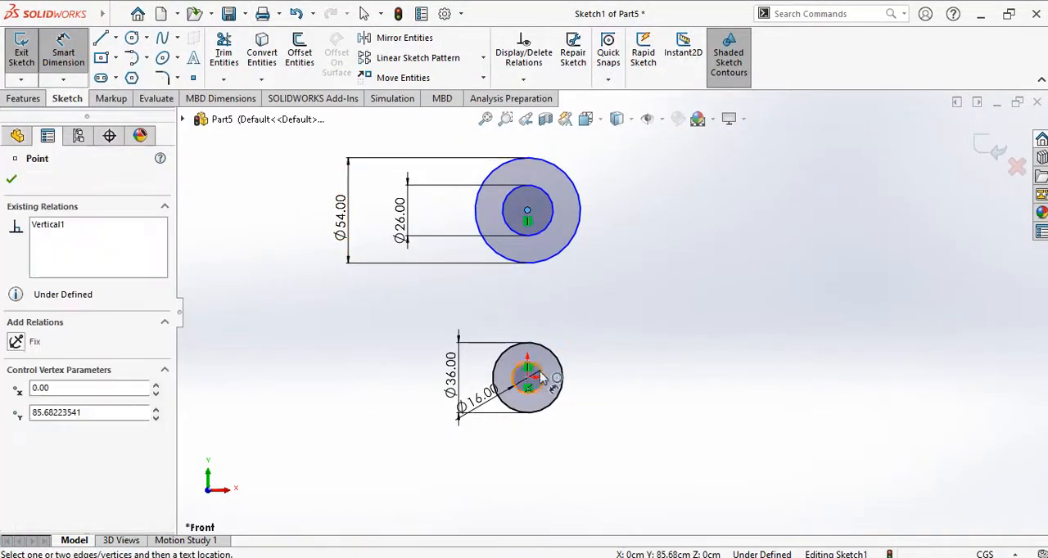
pyautogui.click(527, 377)
pyautogui.click(269, 272)
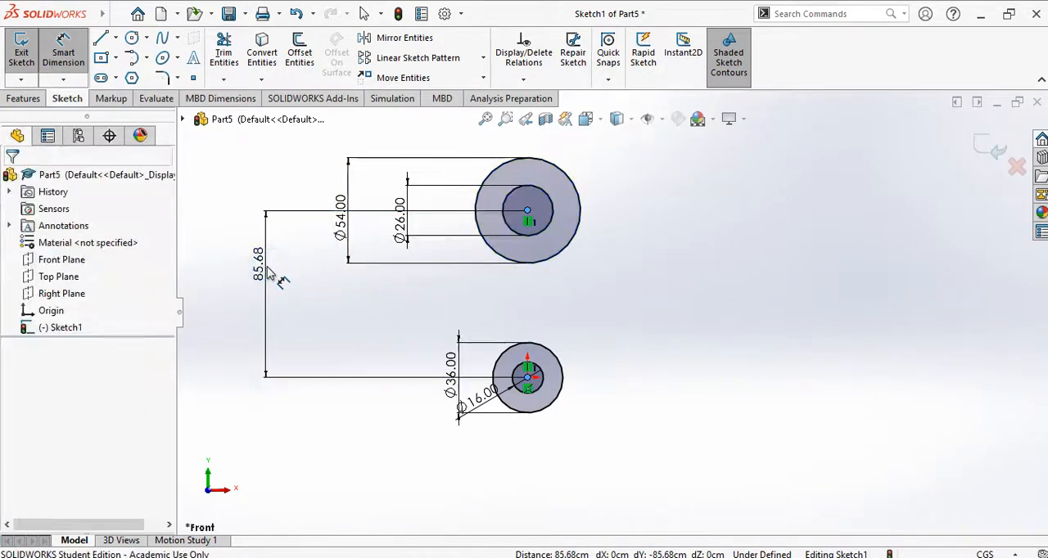
pyautogui.write('85.00cm')
pyautogui.press('Return')
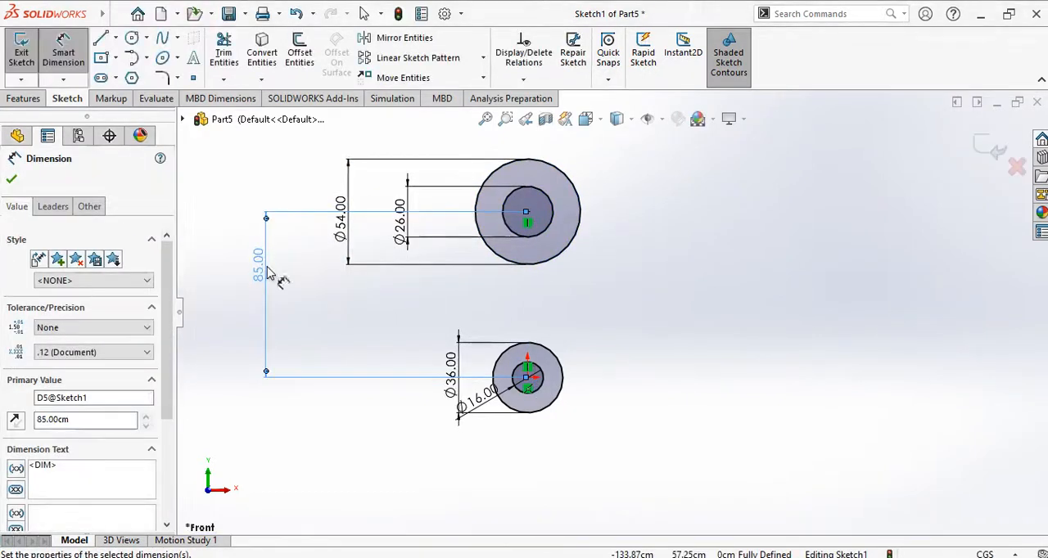
pyautogui.click(673, 293)
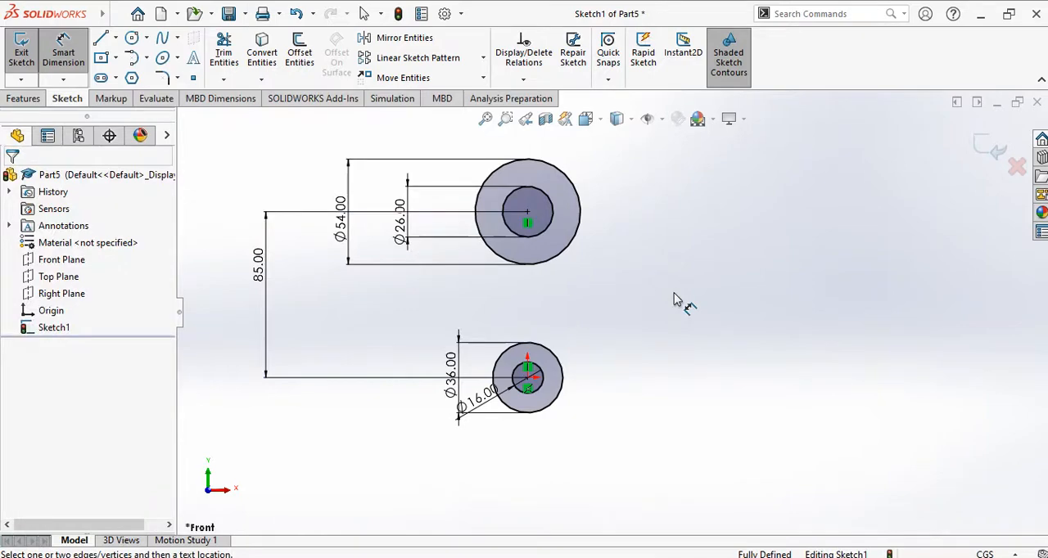
# Step: Check the Exercise 2 drawing in PowerPoint and sketch a circle of about 54 cm radius to the left of the two circle pairs
pyautogui.click(581, 557)
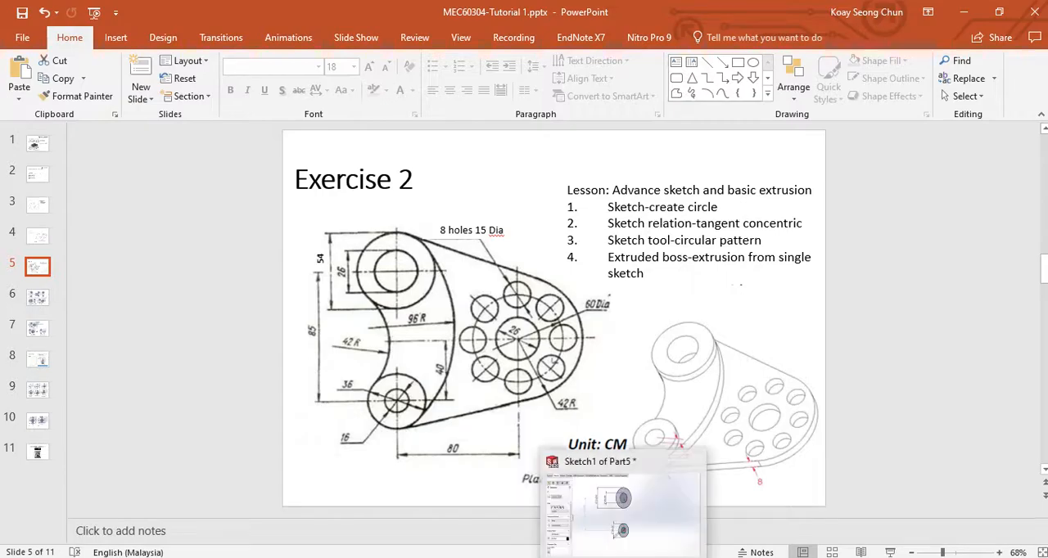
pyautogui.click(661, 507)
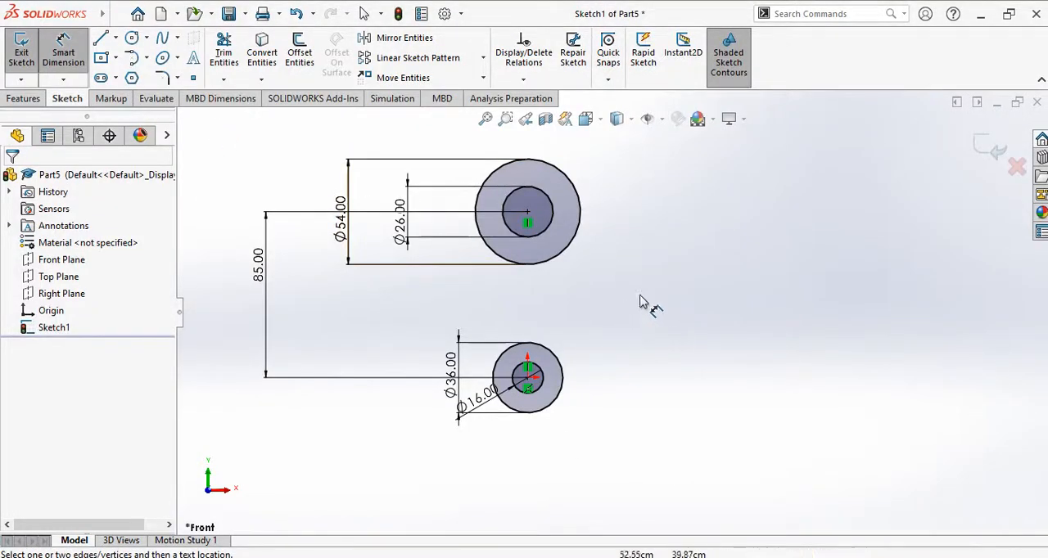
pyautogui.click(131, 37)
pyautogui.scroll(-1, 402, 320)
pyautogui.click(403, 296)
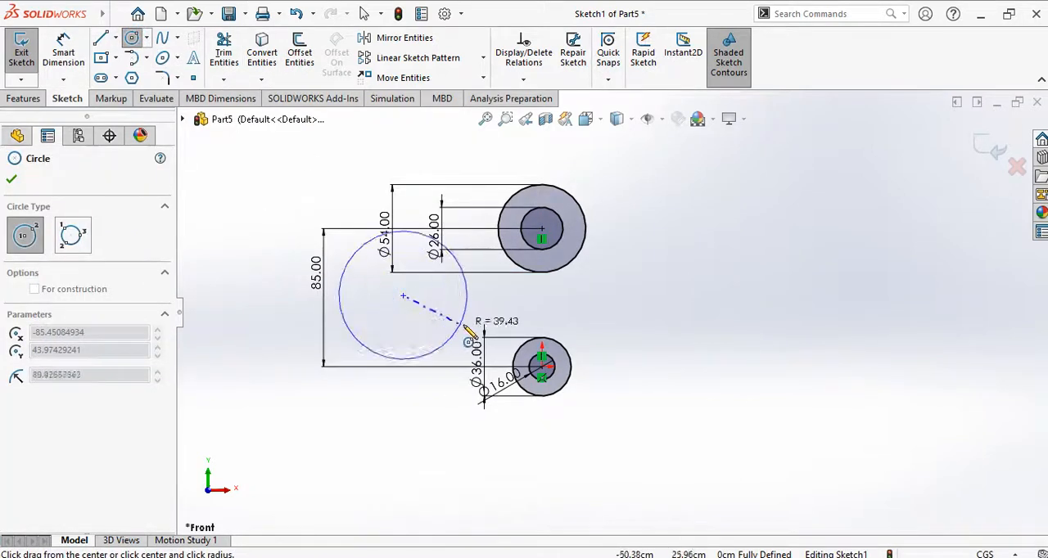
pyautogui.click(490, 314)
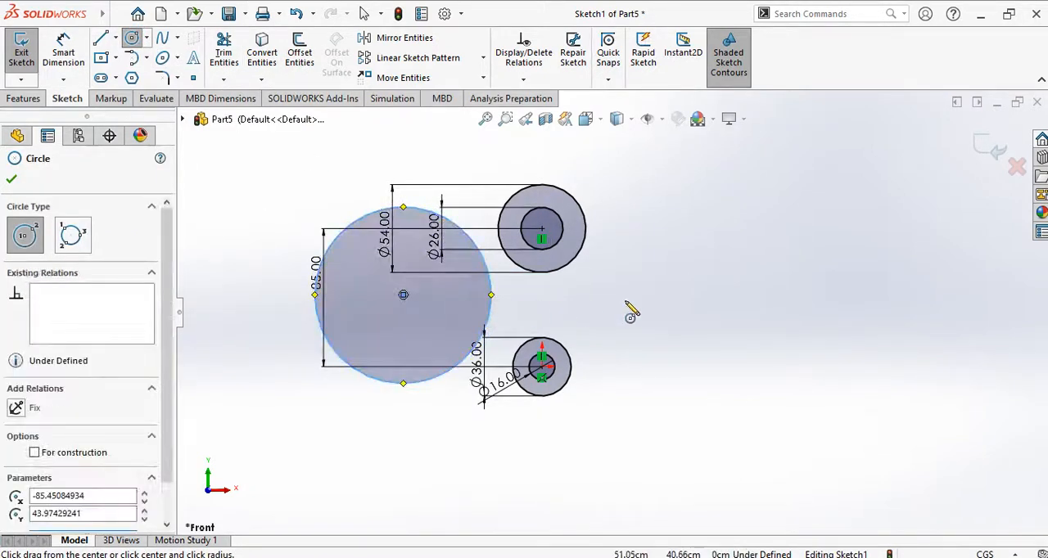
pyautogui.press('Escape')
pyautogui.click(702, 290)
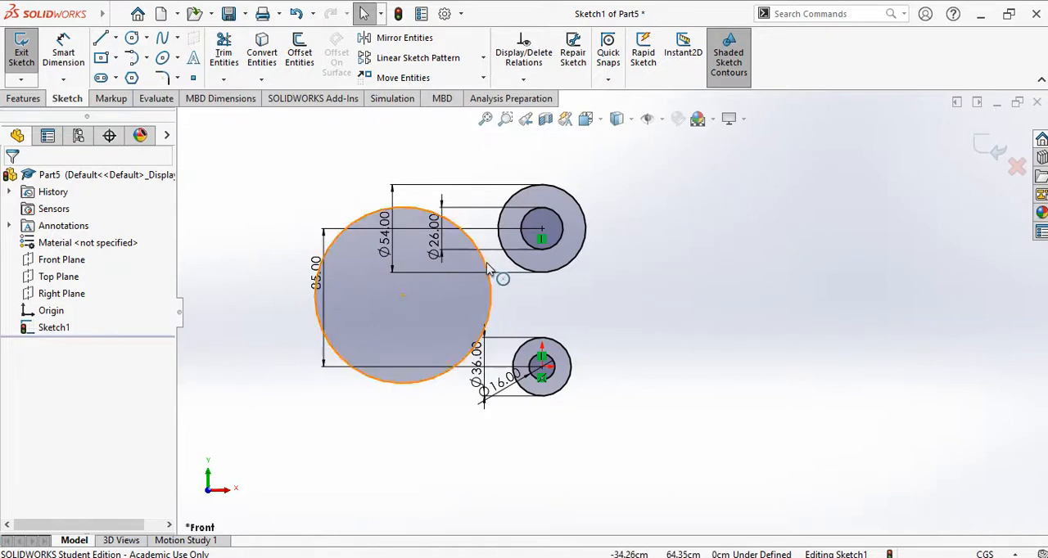
# Step: Make the large left circle tangent to the outer circle of the upper pair
pyautogui.click(488, 262)
pyautogui.click(581, 319)
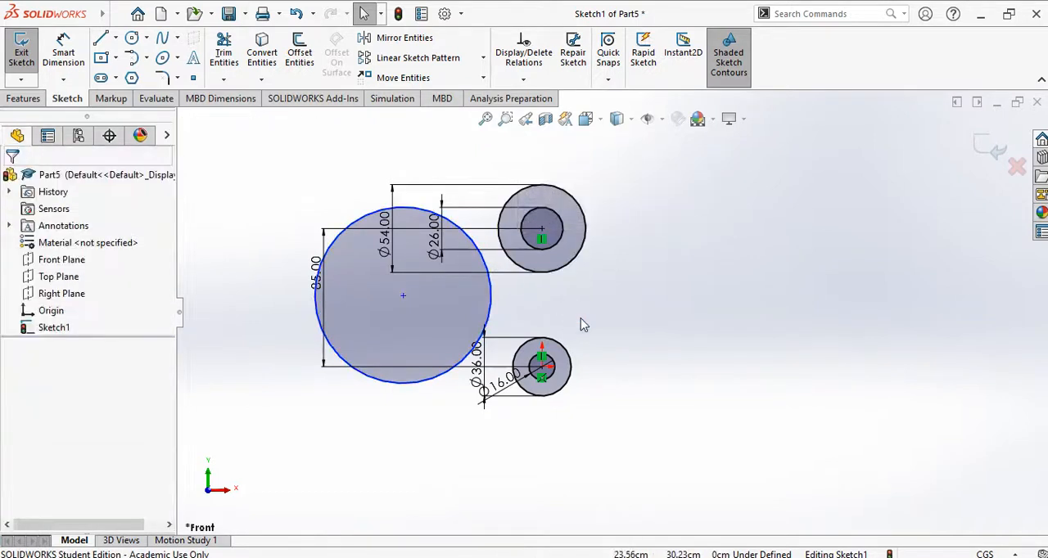
pyautogui.click(485, 262)
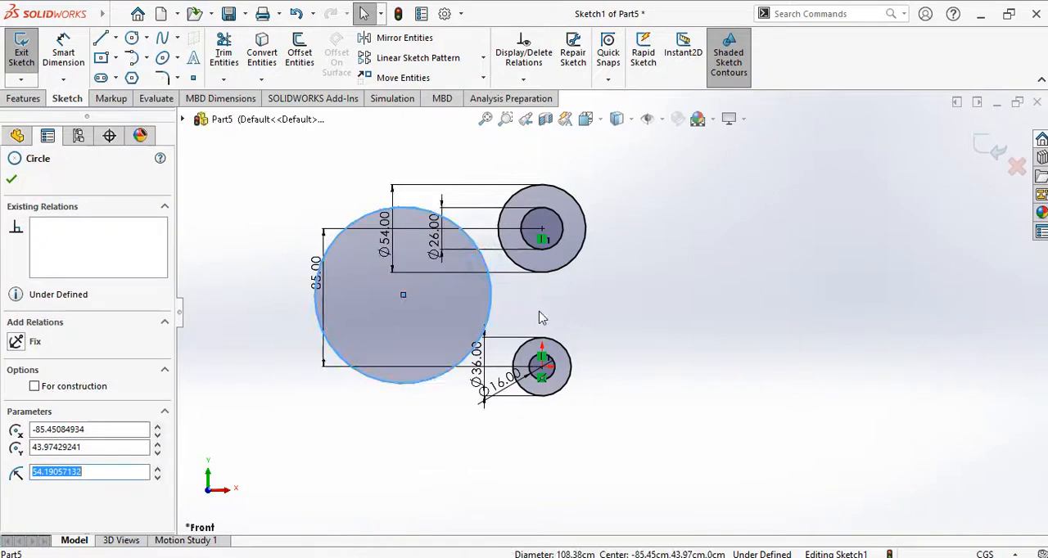
pyautogui.keyDown('ctrl'); pyautogui.click(507, 263); pyautogui.keyUp('ctrl')
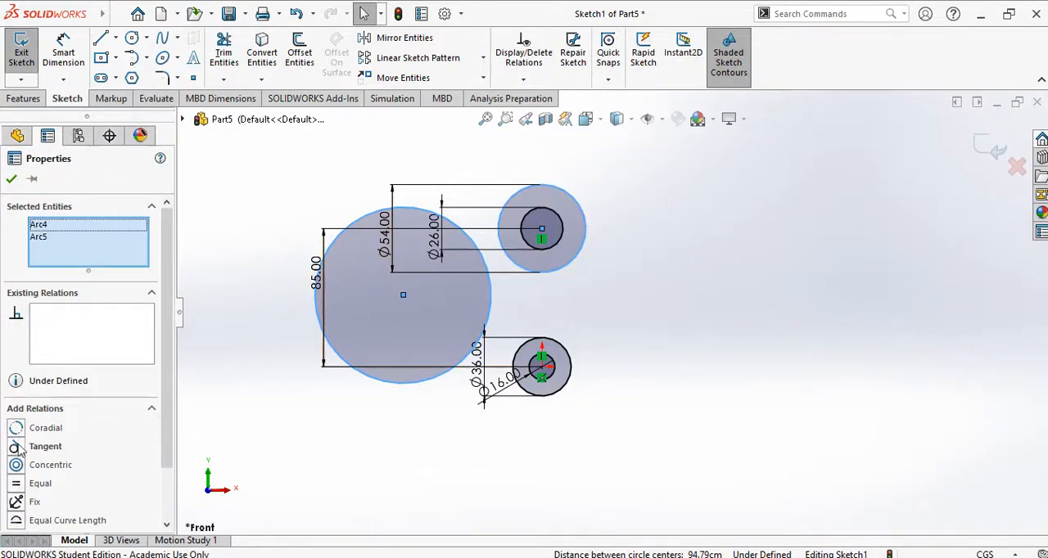
pyautogui.click(16, 447)
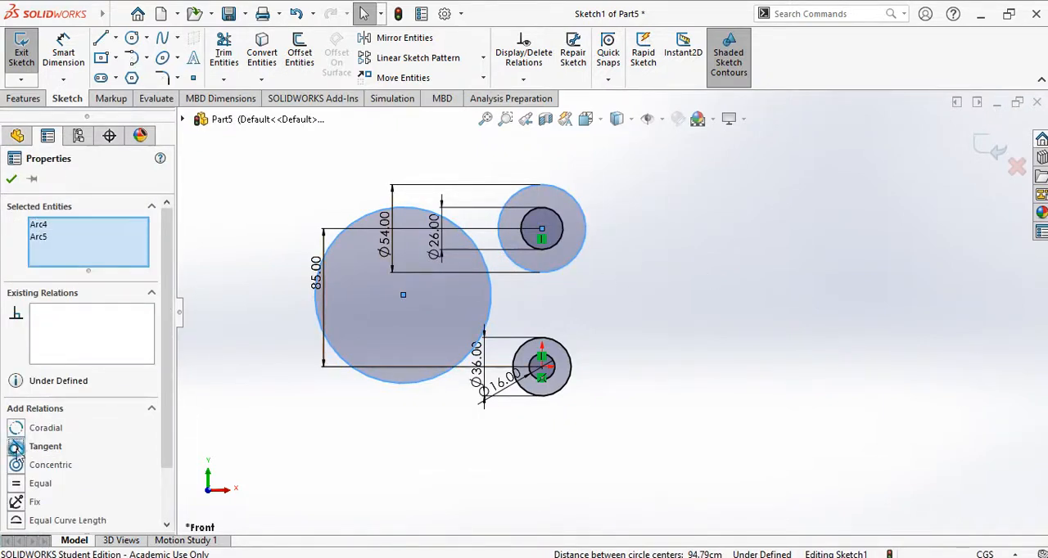
pyautogui.click(12, 179)
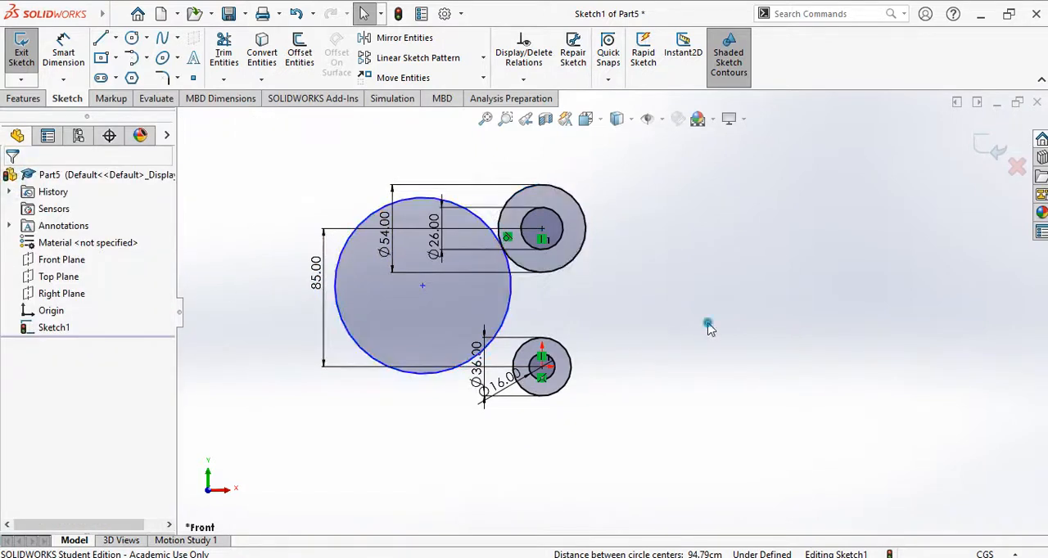
# Step: Make the large left circle tangent to the outer circle of the lower pair
pyautogui.click(505, 327)
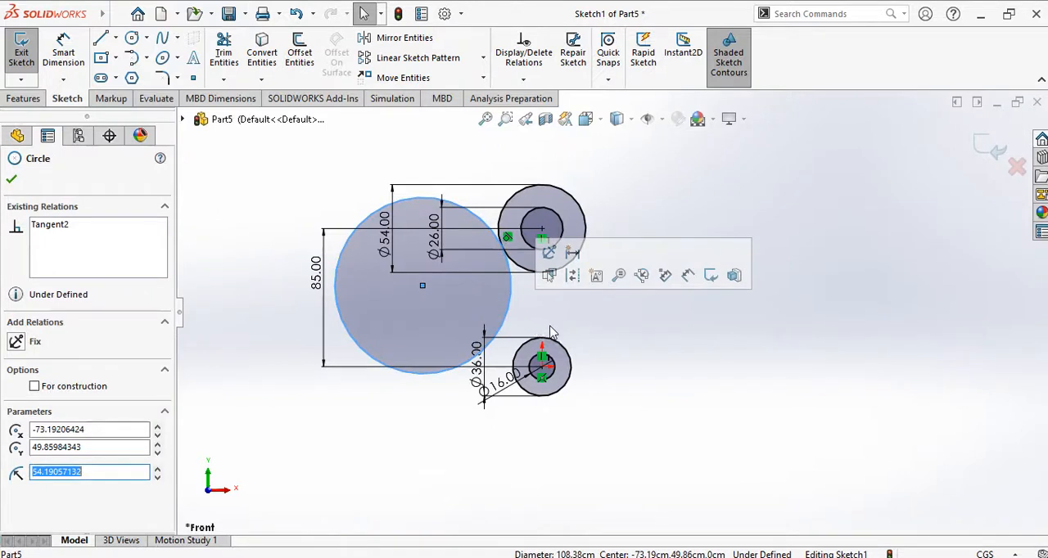
pyautogui.keyDown('ctrl'); pyautogui.click(522, 360); pyautogui.keyUp('ctrl')
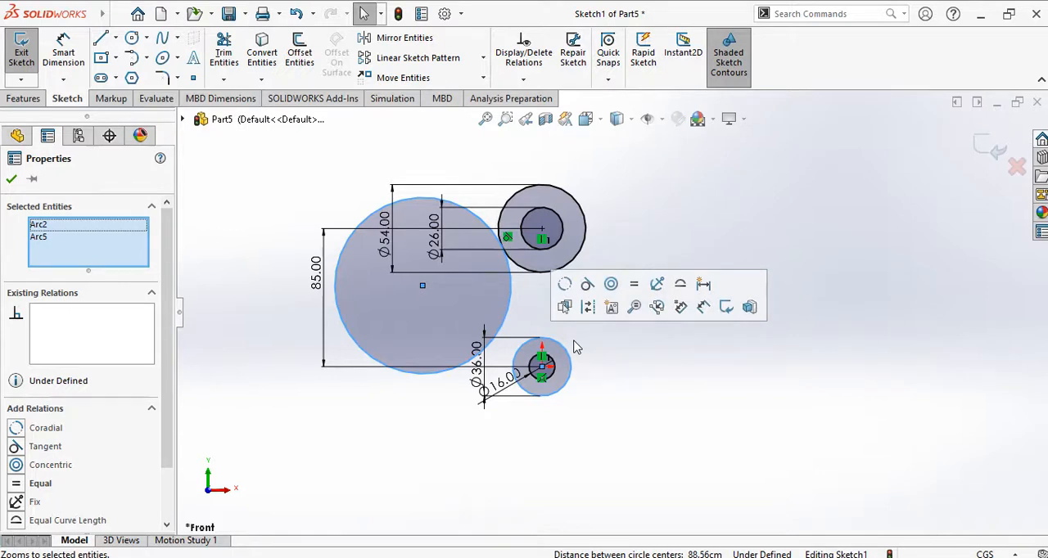
pyautogui.click(41, 447)
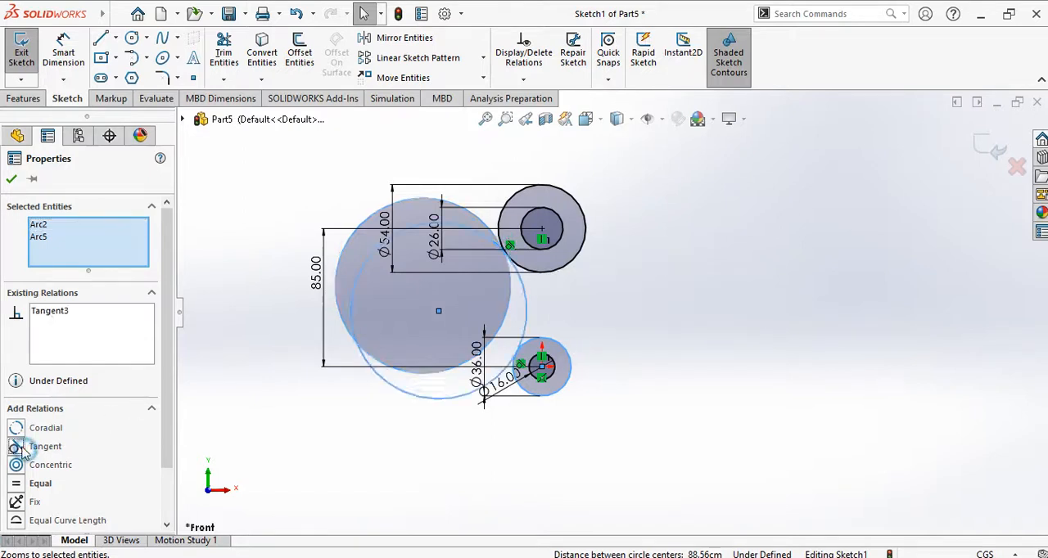
pyautogui.click(10, 180)
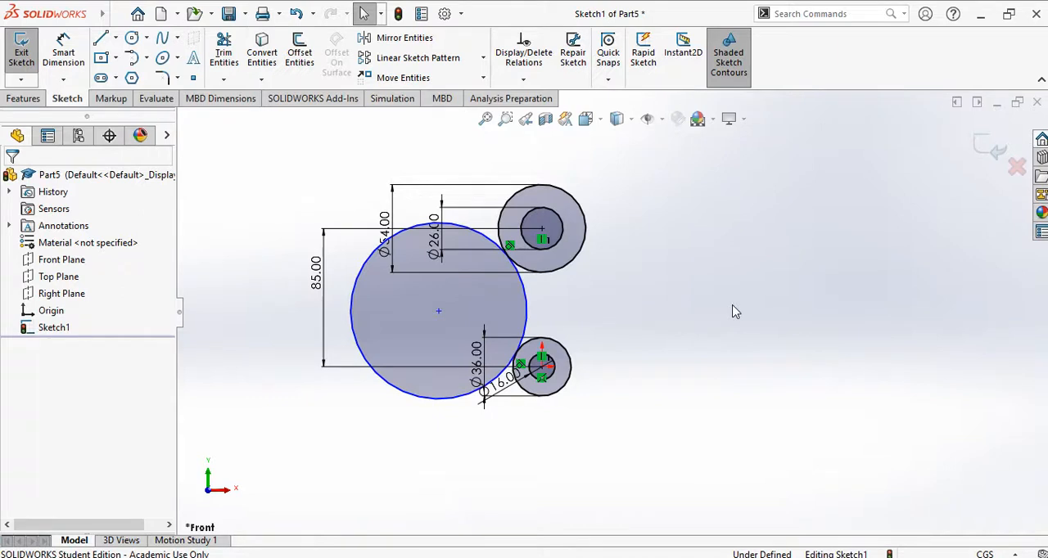
# Step: Power trim the large circle's outer portion, keeping only the arc between its two tangent points
pyautogui.scroll(-2, 561, 290)
pyautogui.scroll(-2, 485, 249)
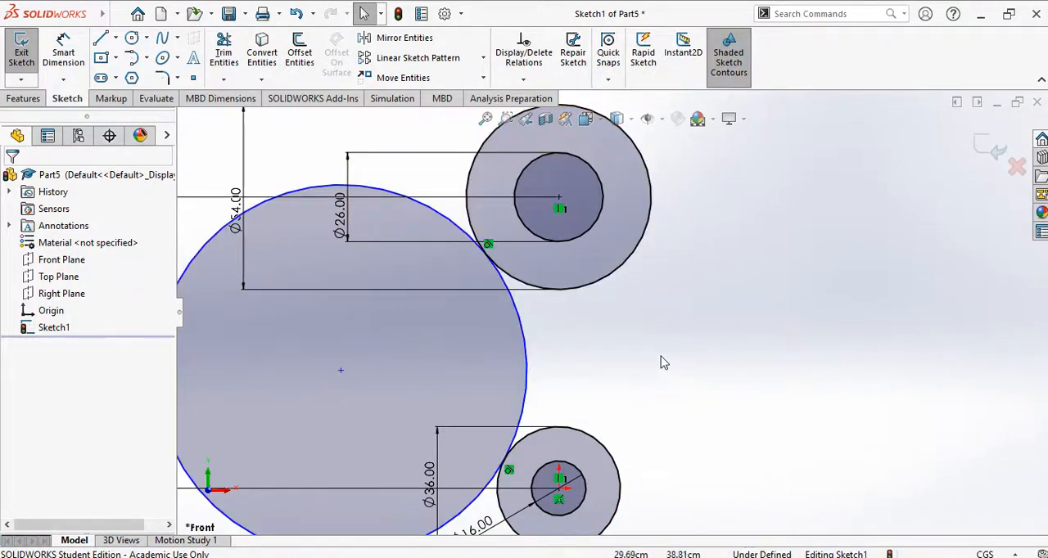
pyautogui.scroll(2, 664, 362)
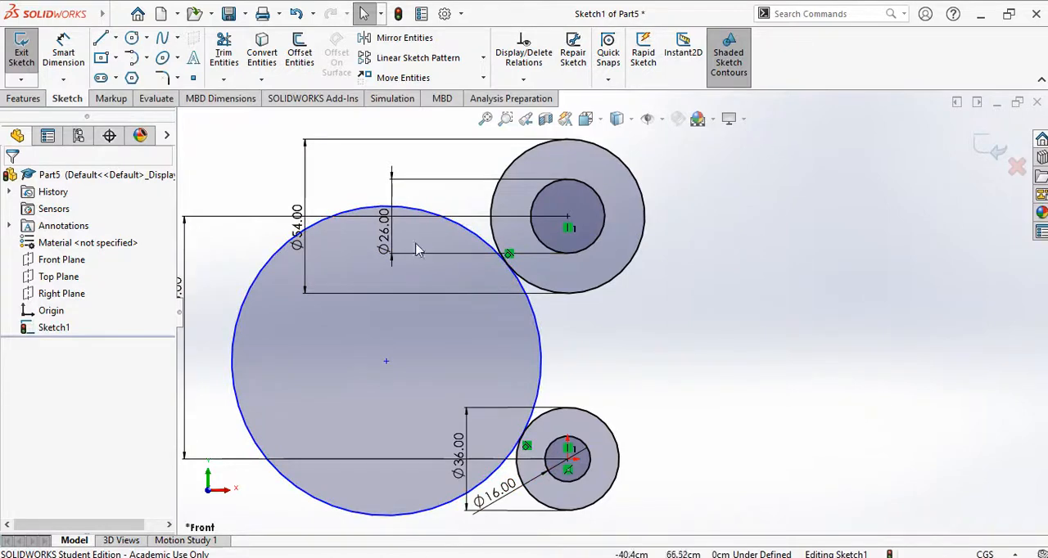
pyautogui.click(232, 37)
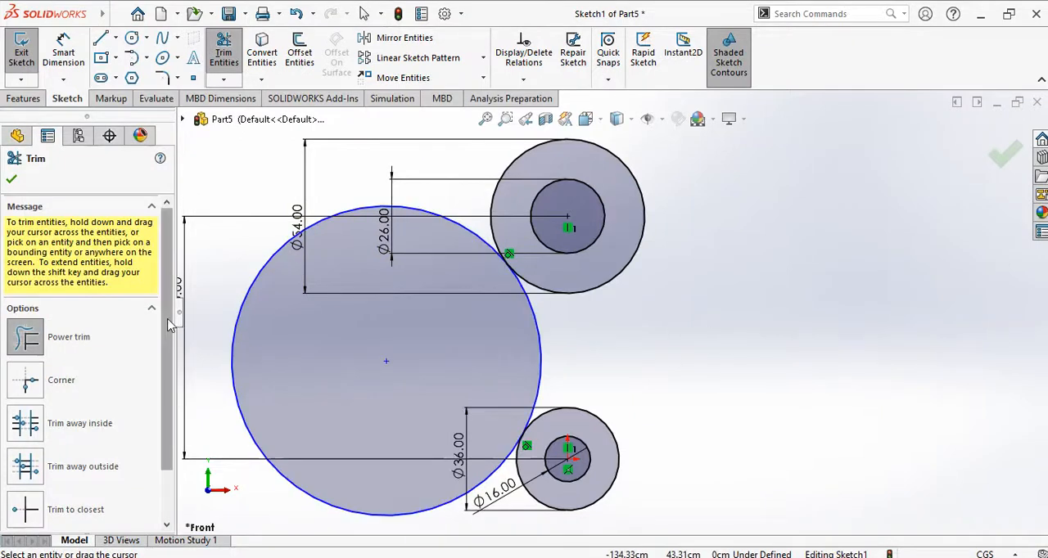
pyautogui.click(25, 351)
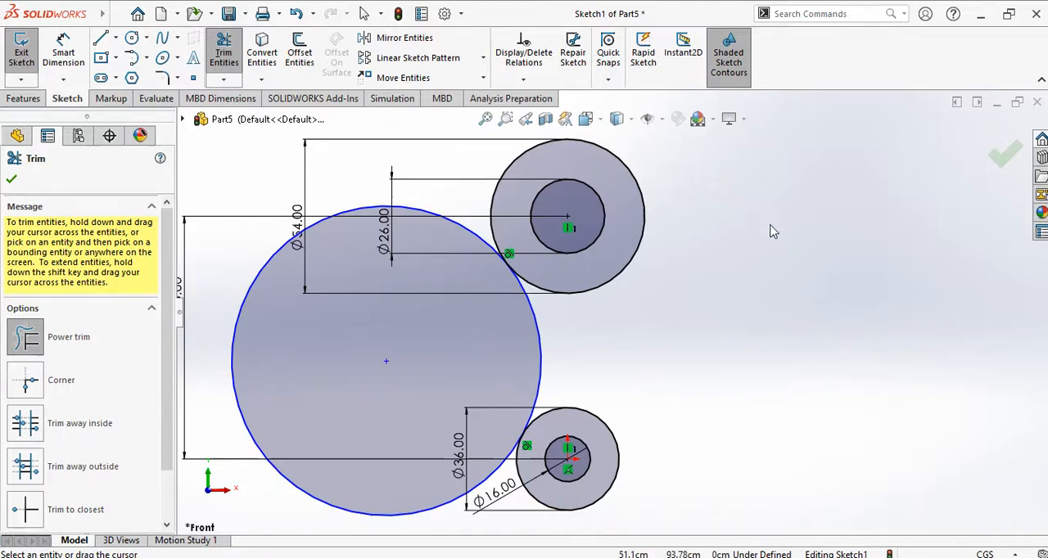
pyautogui.moveTo(712, 191)
pyautogui.mouseDown()
pyautogui.moveTo(744, 332)
pyautogui.moveTo(715, 278)
pyautogui.moveTo(772, 332)
pyautogui.moveTo(700, 403)
pyautogui.moveTo(819, 425)
pyautogui.moveTo(819, 405)
pyautogui.moveTo(889, 405)
pyautogui.moveTo(818, 284)
pyautogui.mouseUp()
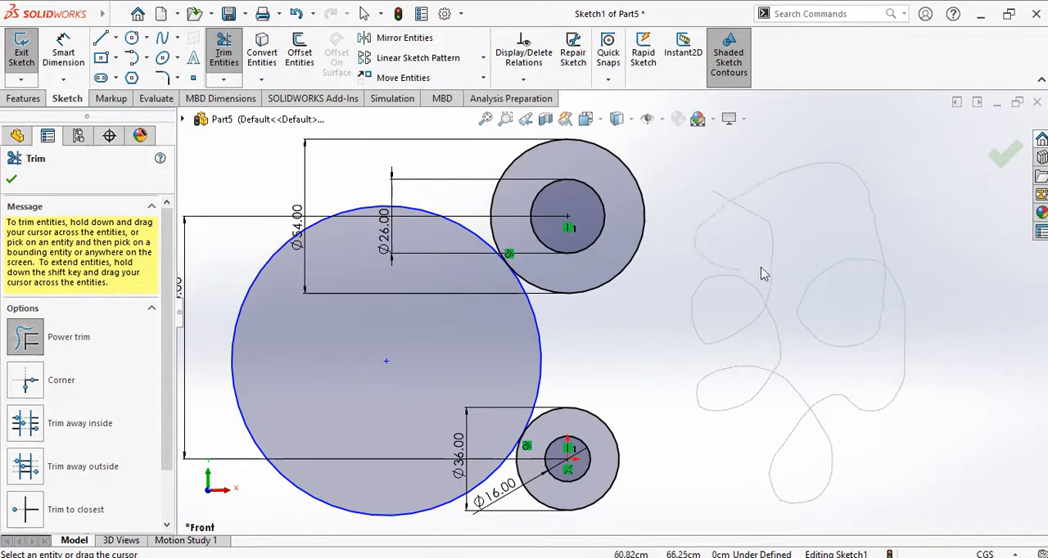
pyautogui.moveTo(850, 266); pyautogui.dragTo(850, 267)
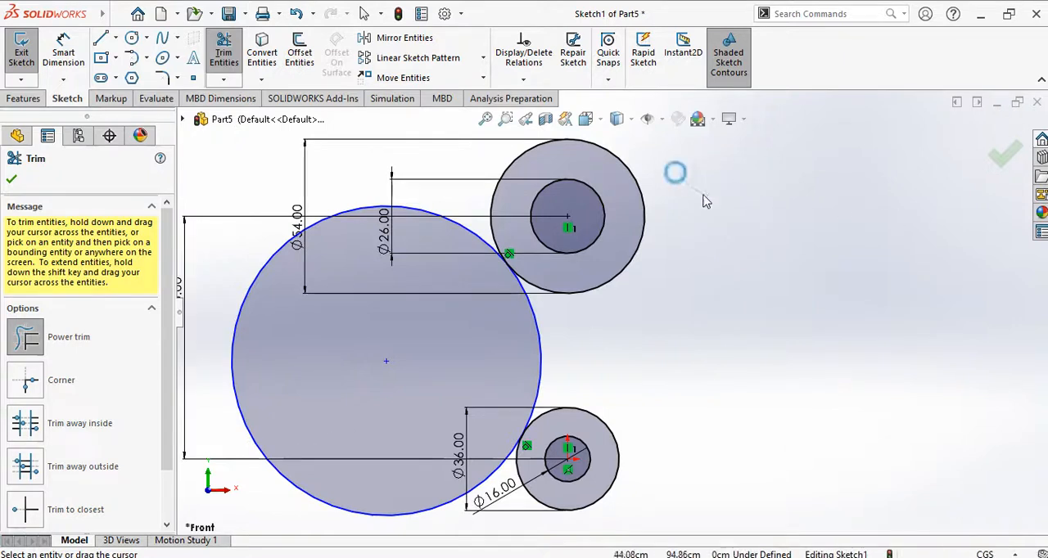
pyautogui.moveTo(673, 171); pyautogui.dragTo(779, 314)
pyautogui.moveTo(792, 385); pyautogui.dragTo(784, 392)
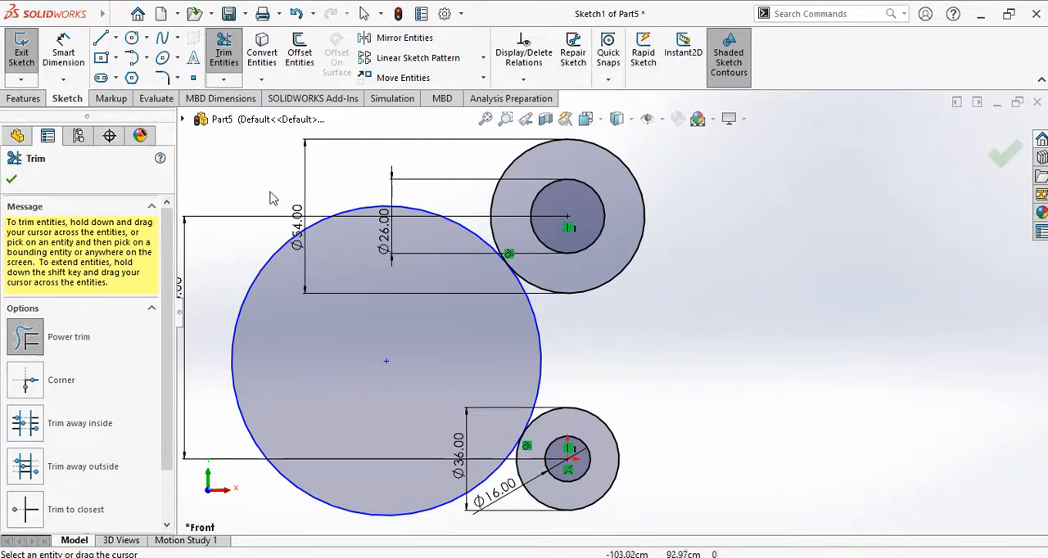
pyautogui.moveTo(232, 181); pyautogui.dragTo(281, 257)
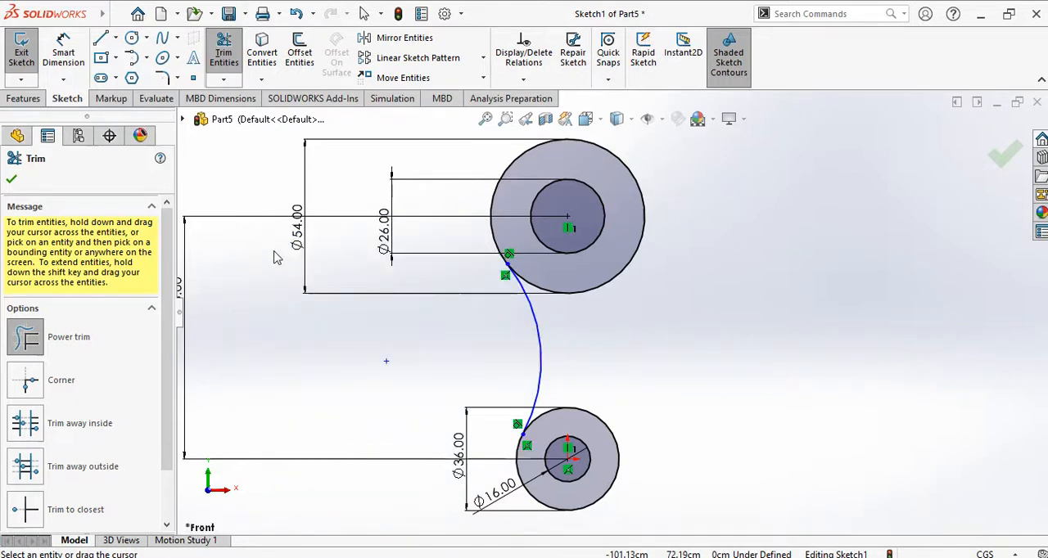
pyautogui.click(22, 178)
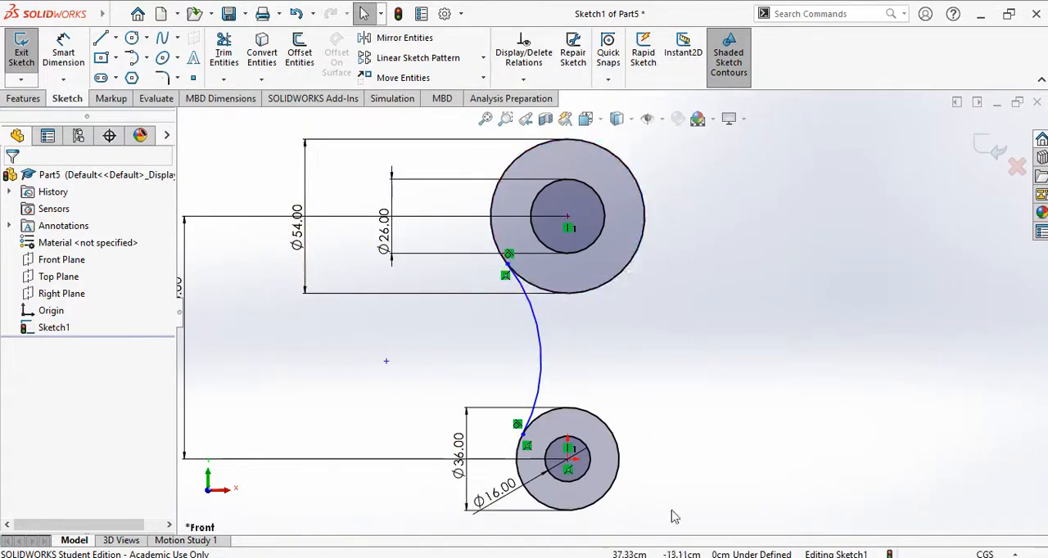
# Step: Check the exercise drawing in PowerPoint and dimension the tangent arc between the circle pairs to a 42 cm radius
pyautogui.hotkey('alt', 'Tab')
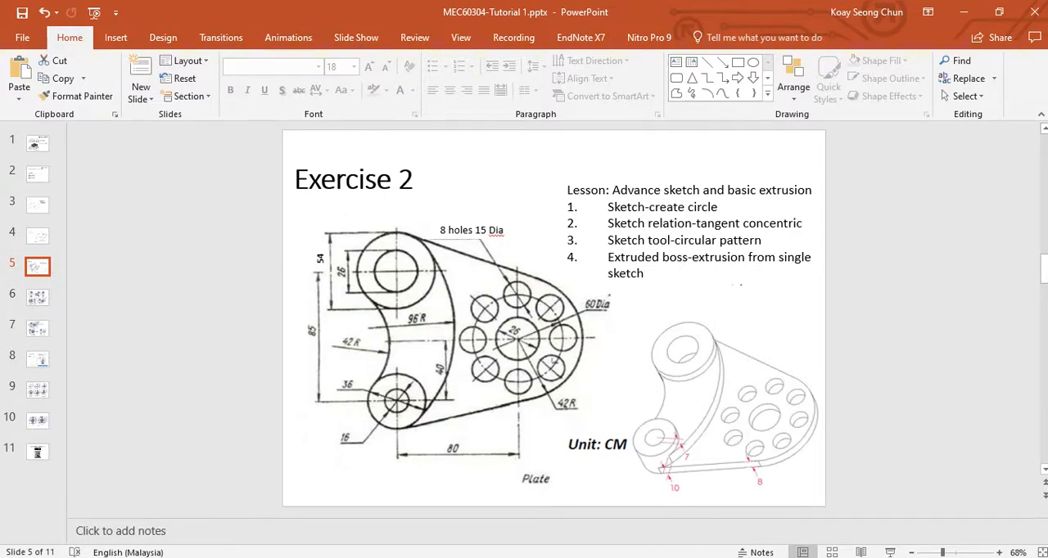
pyautogui.hotkey('alt', 'Tab')
pyautogui.click(64, 51)
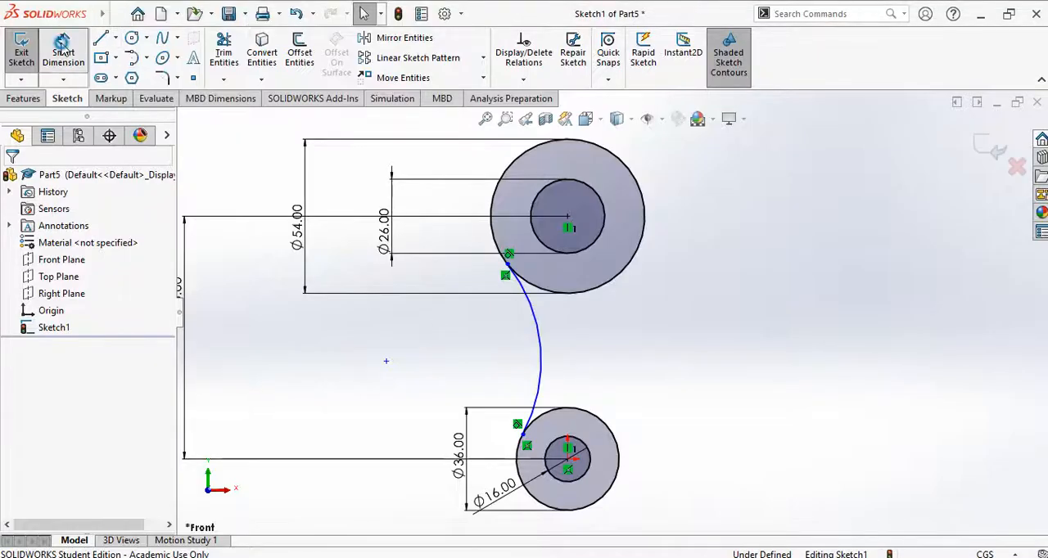
pyautogui.click(540, 364)
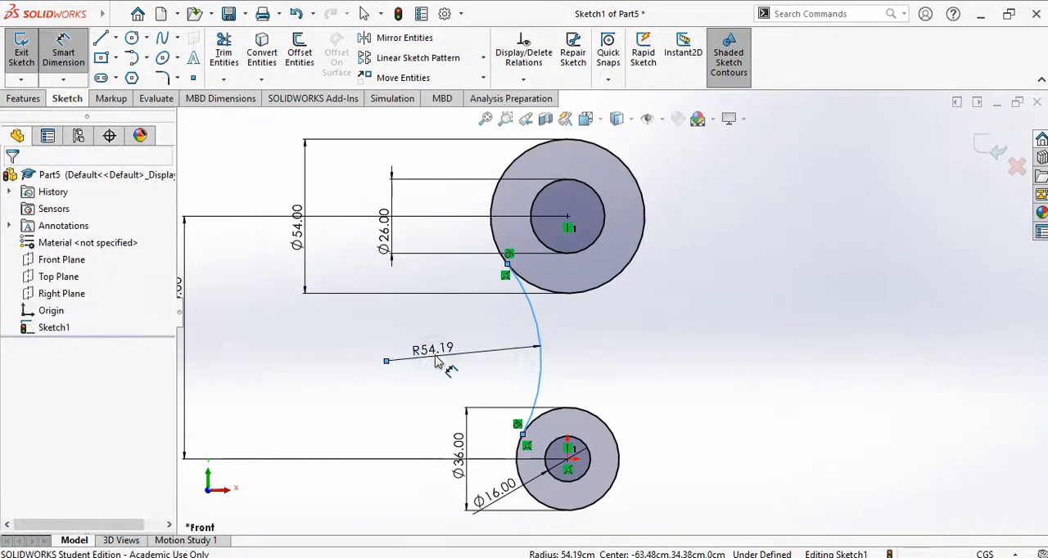
pyautogui.click(436, 363)
pyautogui.write('42')
pyautogui.press('Return')
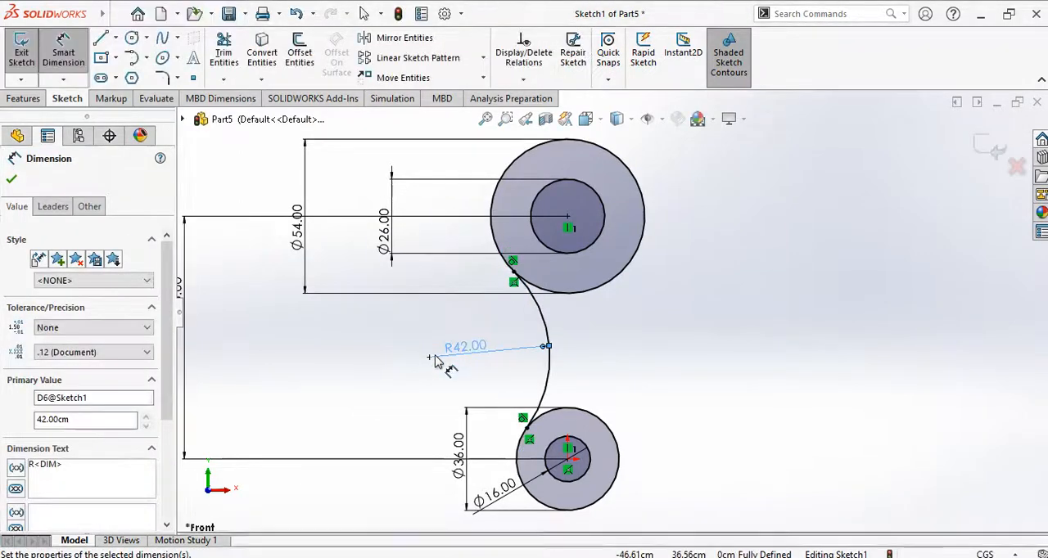
pyautogui.click(713, 350)
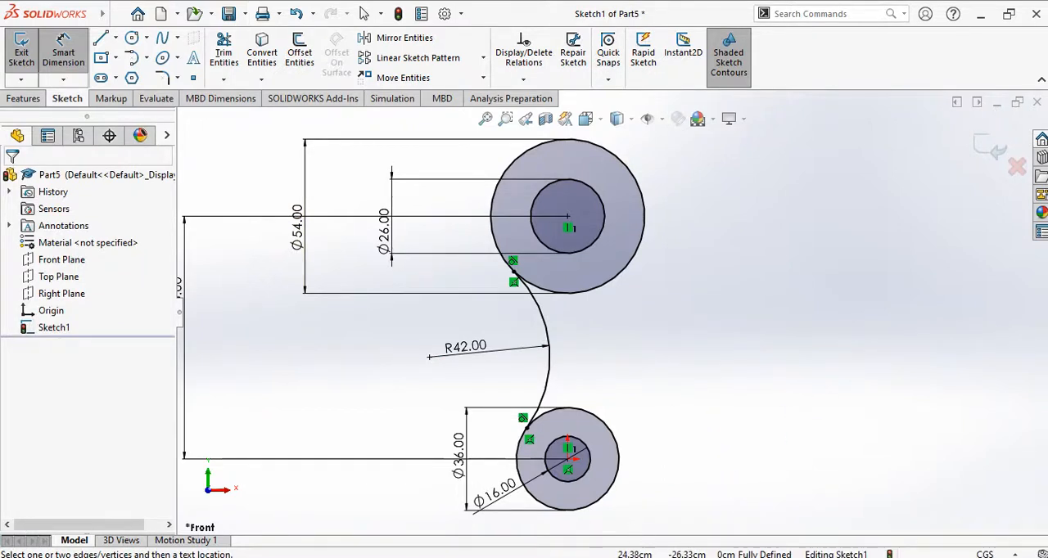
# Step: Check the exercise drawing in PowerPoint and sketch a three-point arc of about 67 cm radius joining the right sides of both outer circles
pyautogui.hotkey('alt', 'Tab')
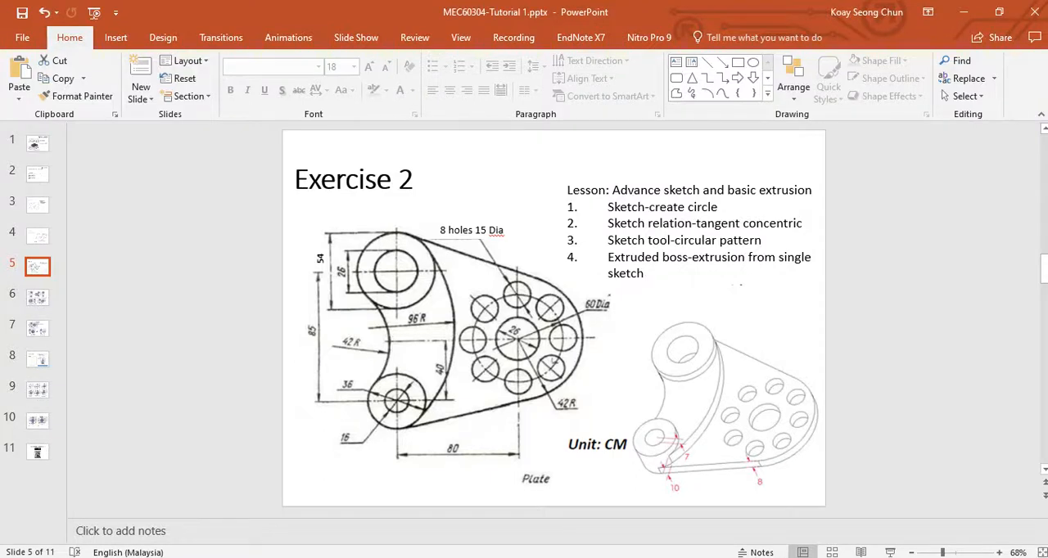
pyautogui.click(622, 557)
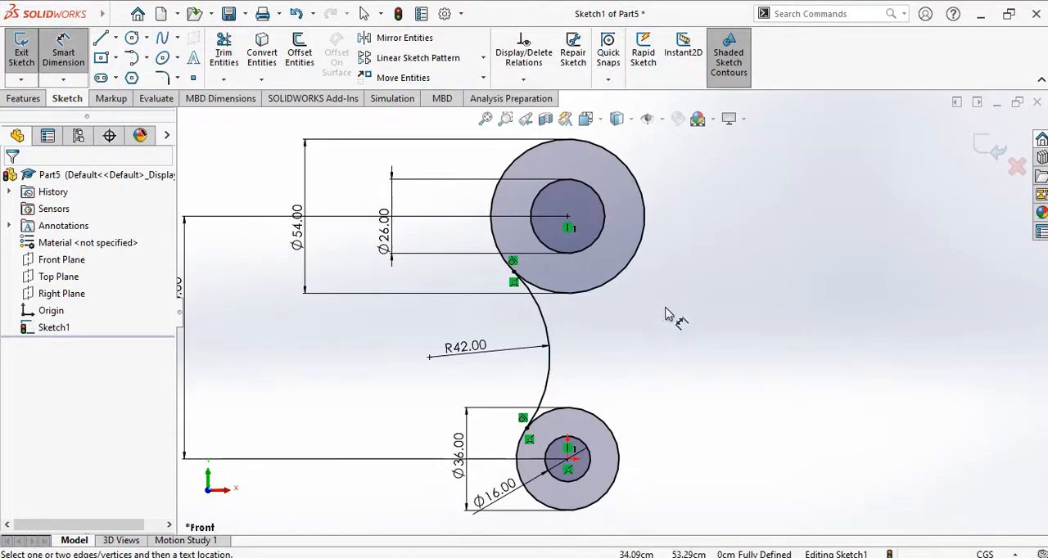
pyautogui.click(70, 57)
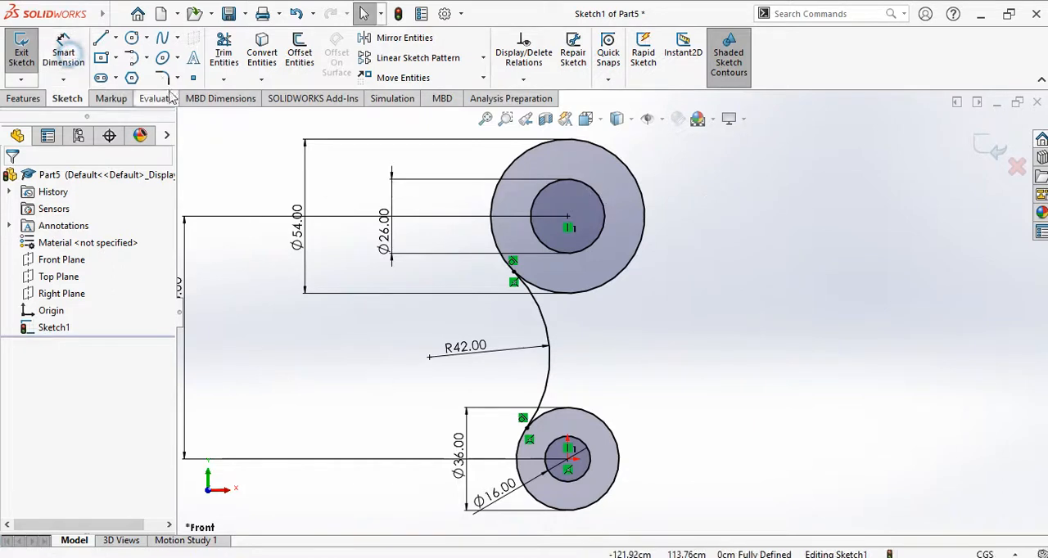
pyautogui.click(145, 58)
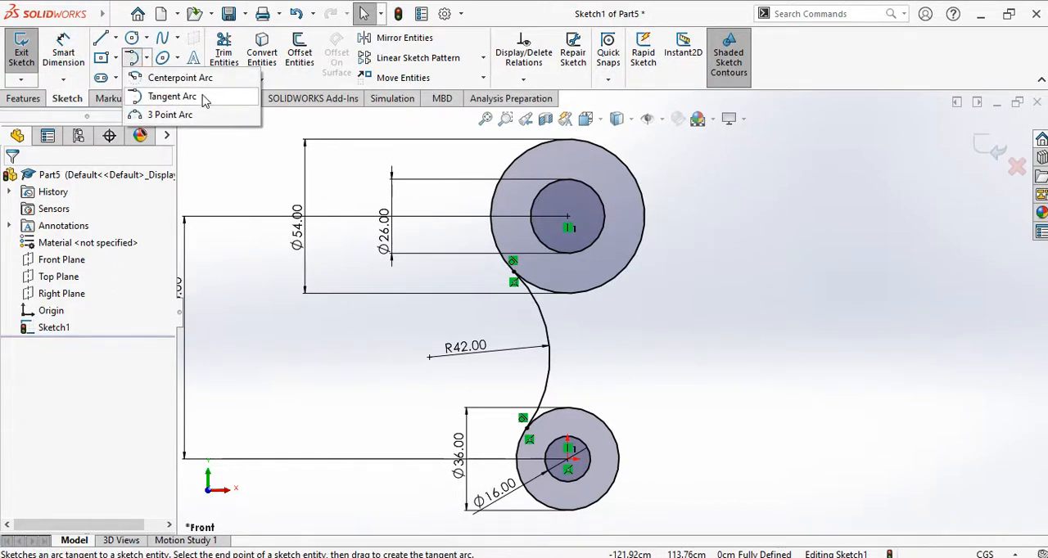
pyautogui.click(183, 115)
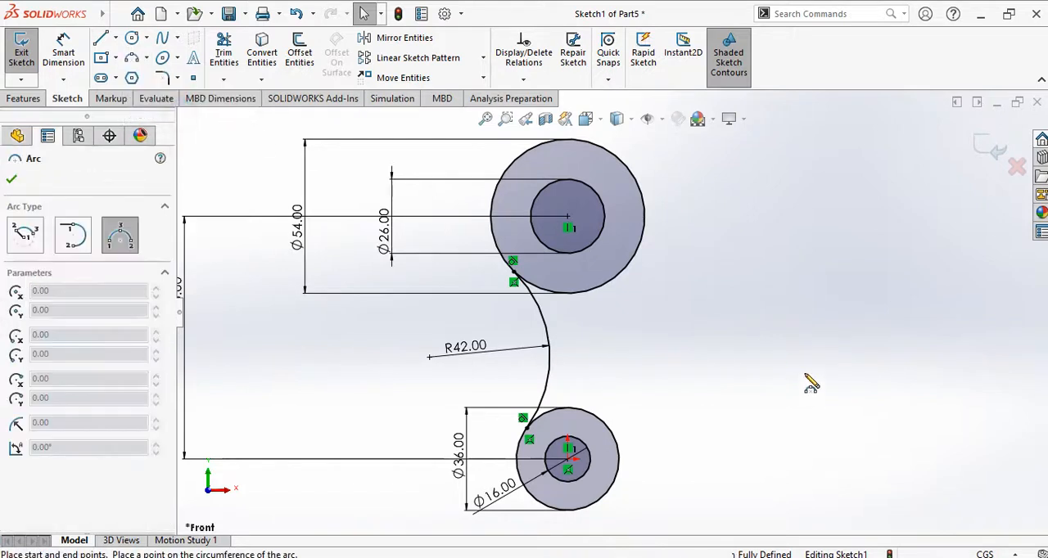
pyautogui.click(636, 176)
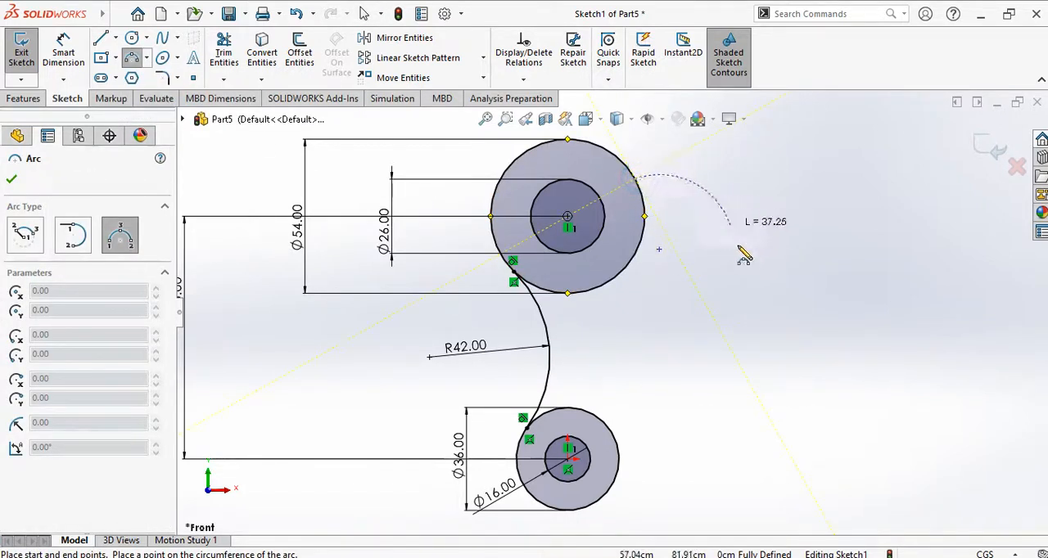
pyautogui.click(620, 449)
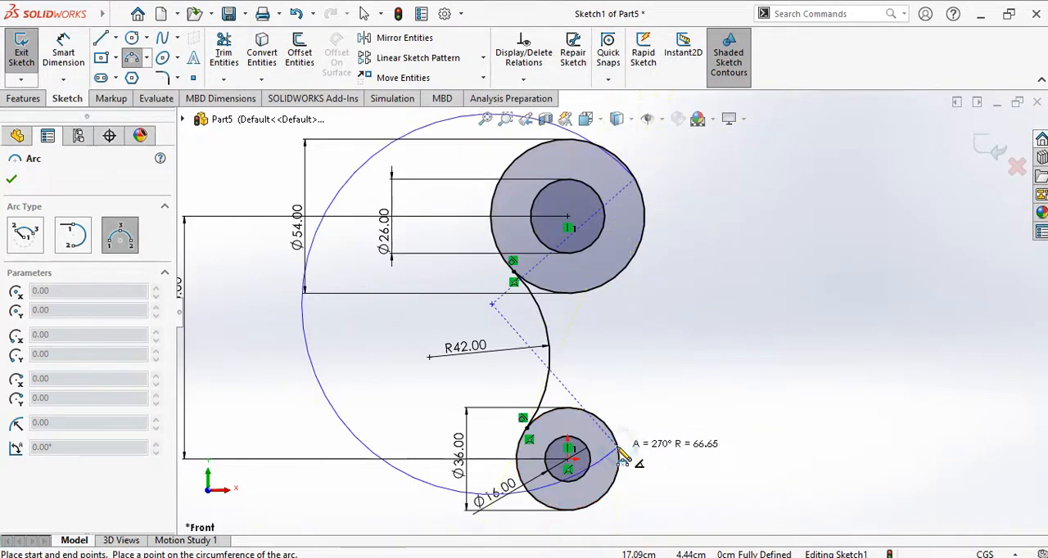
pyautogui.click(683, 305)
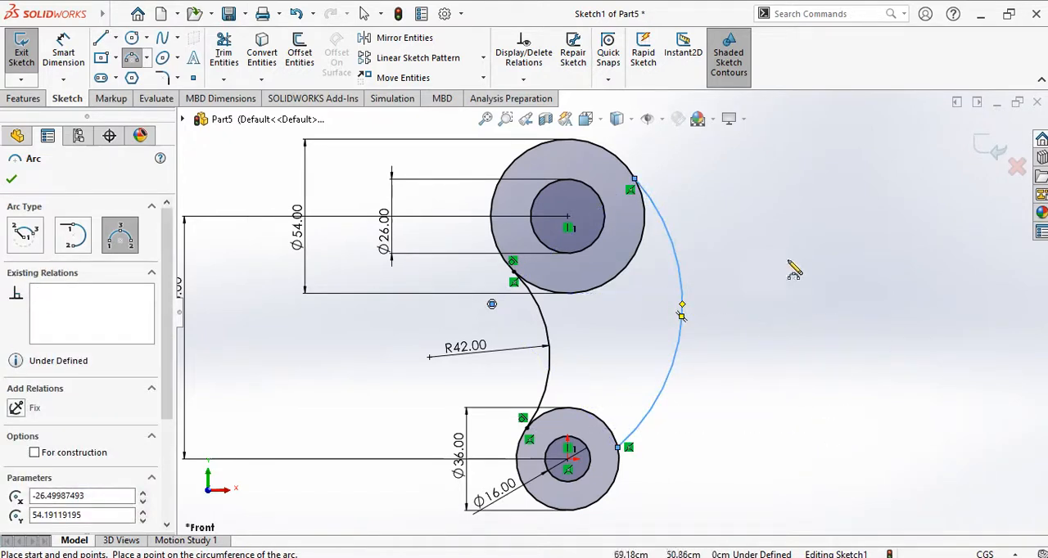
pyautogui.click(12, 178)
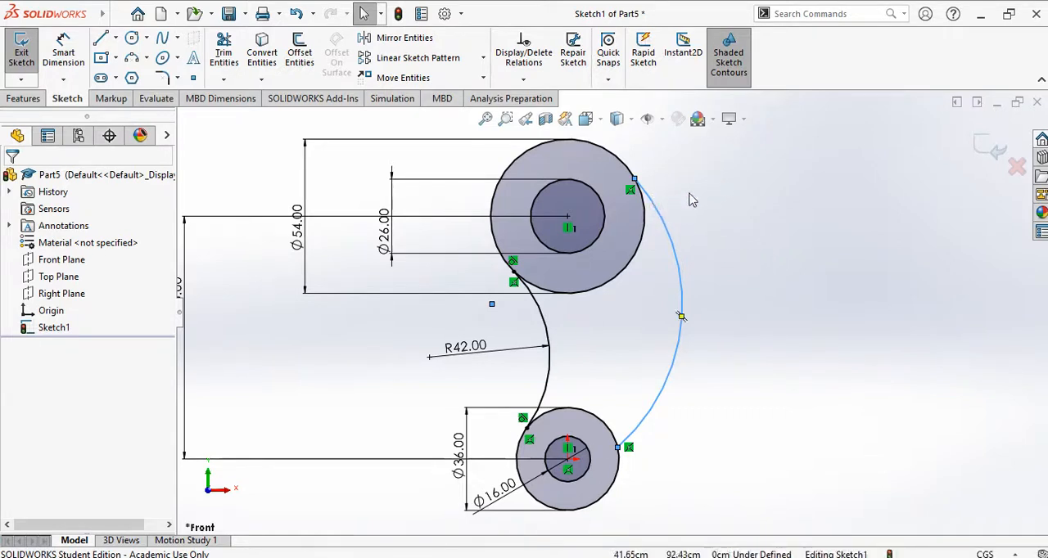
# Step: Make the new right-hand arc tangent to the outer circle of the upper pair
pyautogui.click(740, 207)
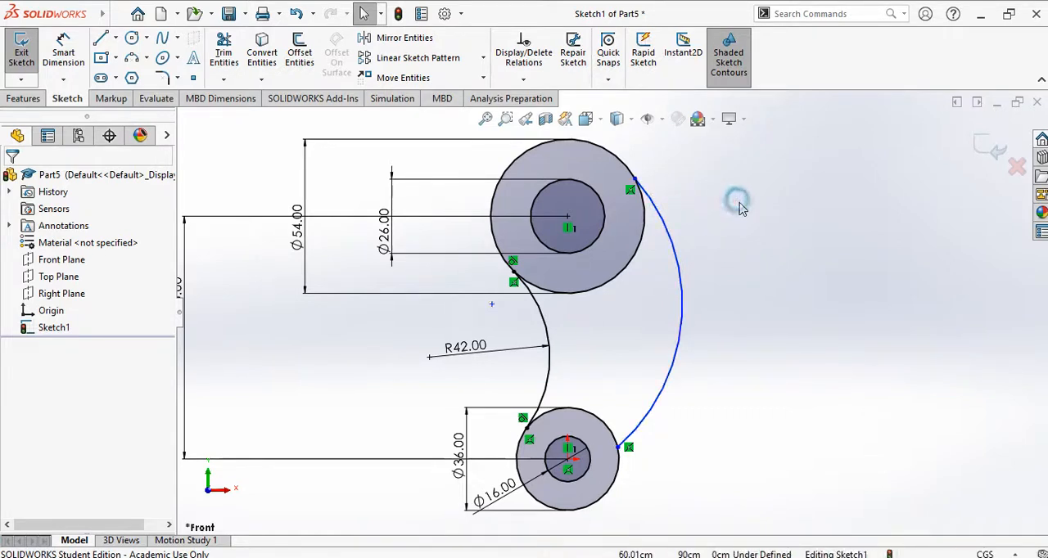
pyautogui.click(645, 239)
pyautogui.keyDown('ctrl'); pyautogui.click(663, 223); pyautogui.keyUp('ctrl')
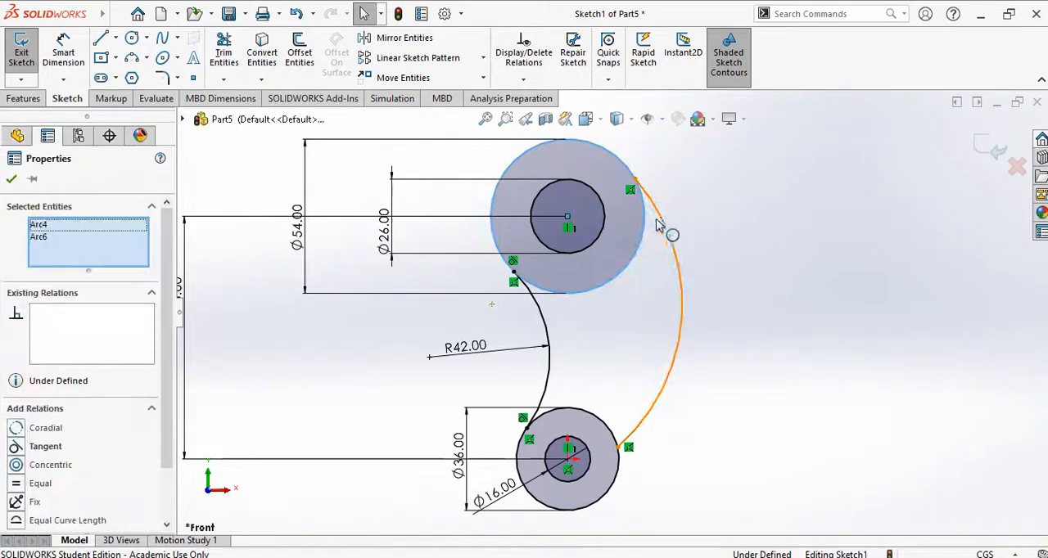
pyautogui.click(16, 447)
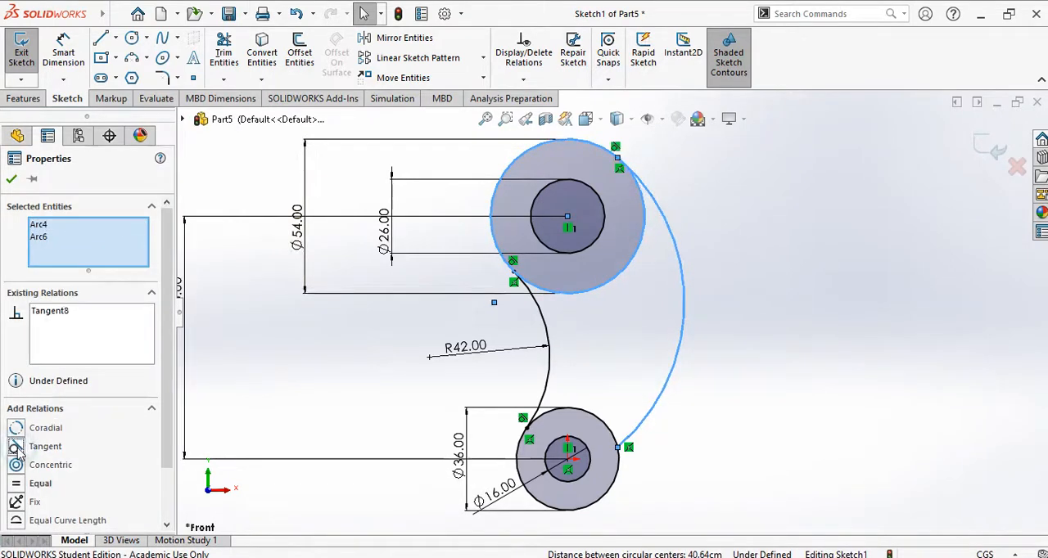
pyautogui.press('Escape')
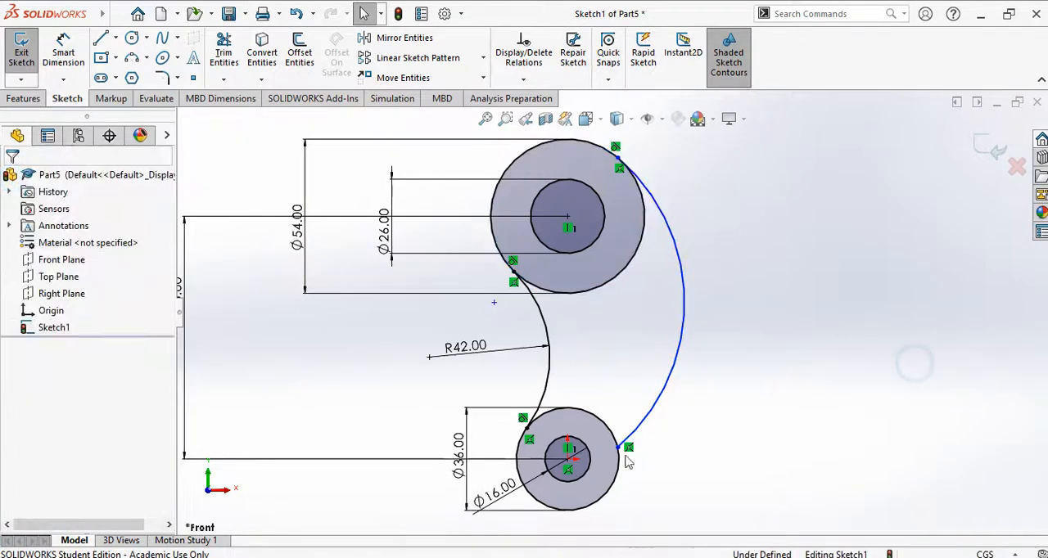
# Step: Make the right-hand arc tangent to the outer circle of the lower pair
pyautogui.click(614, 434)
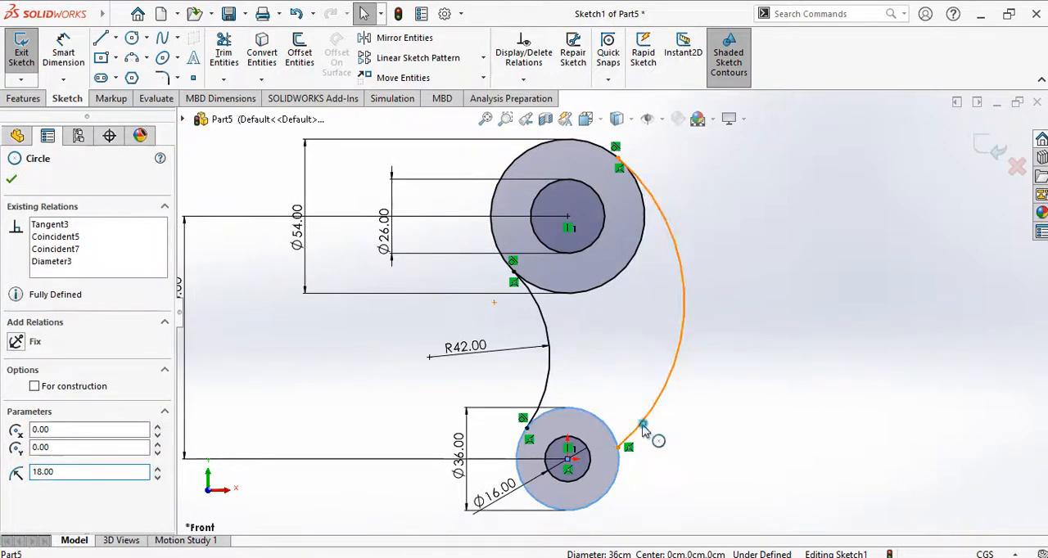
pyautogui.click(638, 419)
pyautogui.click(16, 447)
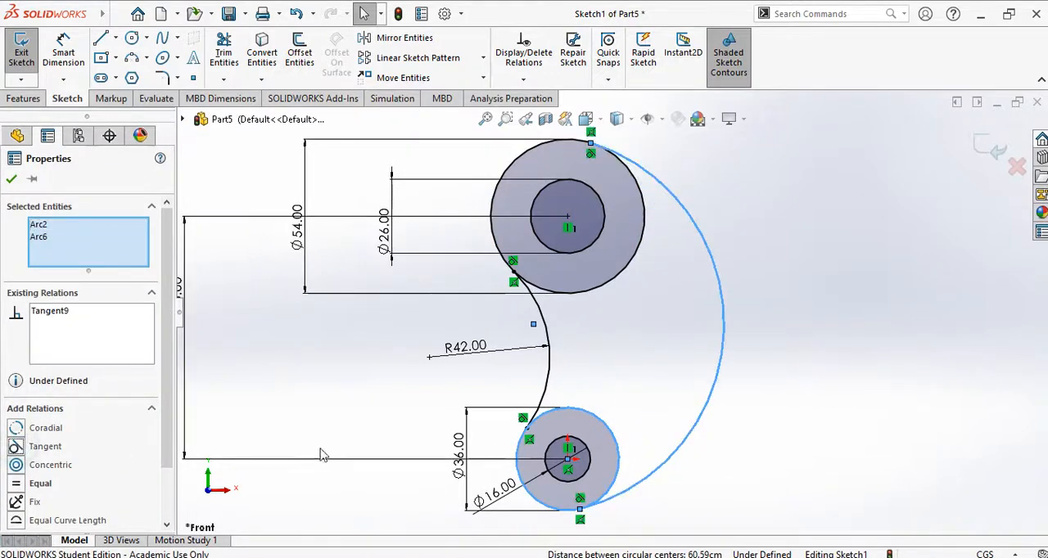
pyautogui.press('Escape')
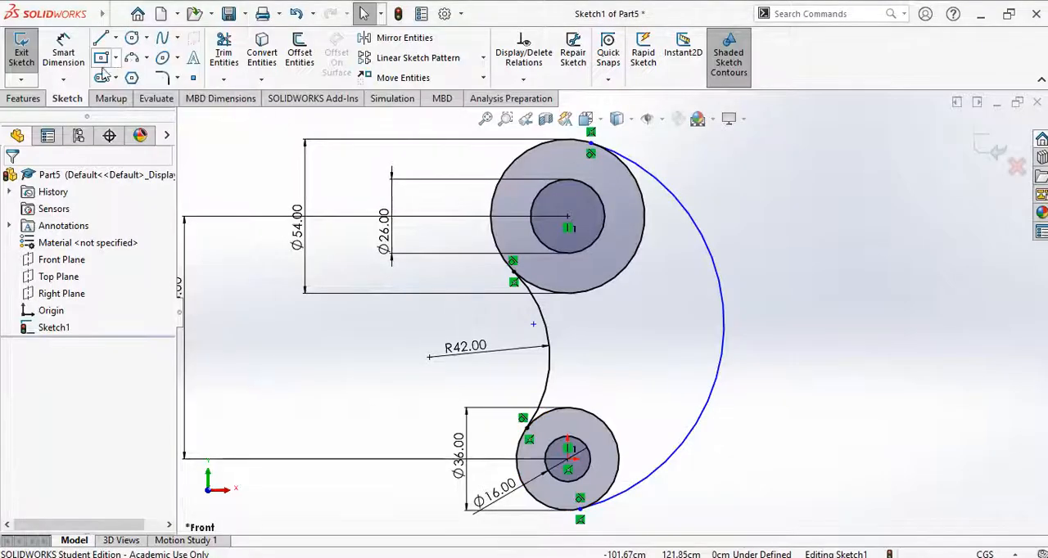
# Step: Dimension the right-hand tangent arc to a 96 cm radius, placing the dimension on the left of the sketch
pyautogui.click(63, 51)
pyautogui.click(721, 296)
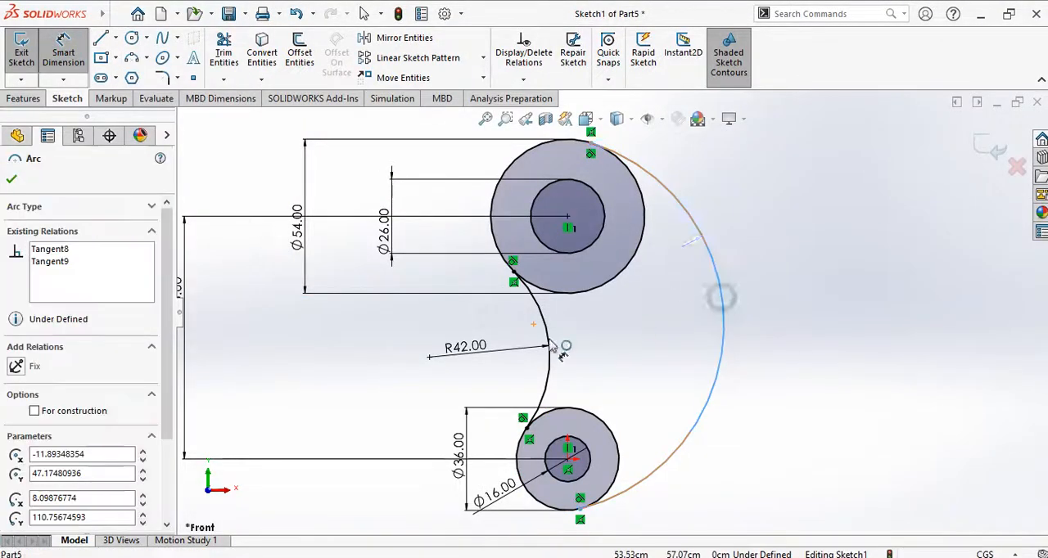
pyautogui.click(341, 383)
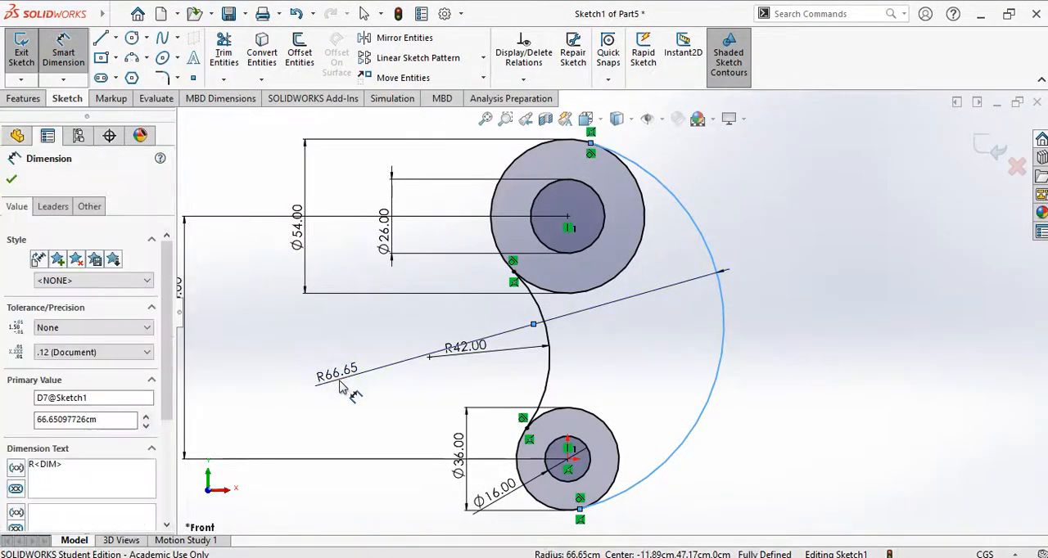
pyautogui.press('Return')
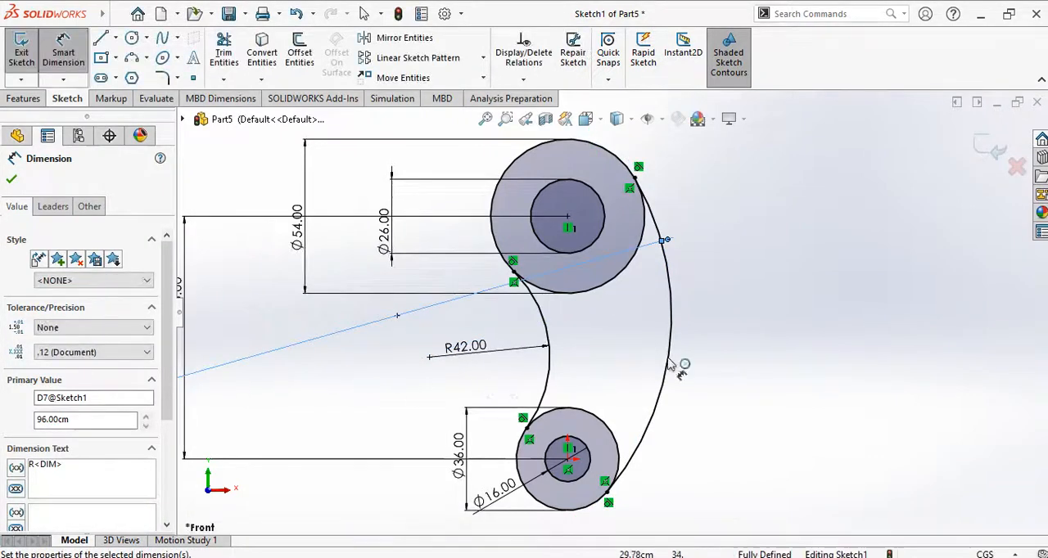
pyautogui.click(785, 290)
# Step: Switch to PowerPoint and check the Exercise 2 drawing for the dimensions of the plate's right-hand end with the hole pattern
pyautogui.scroll(5, 859, 309)
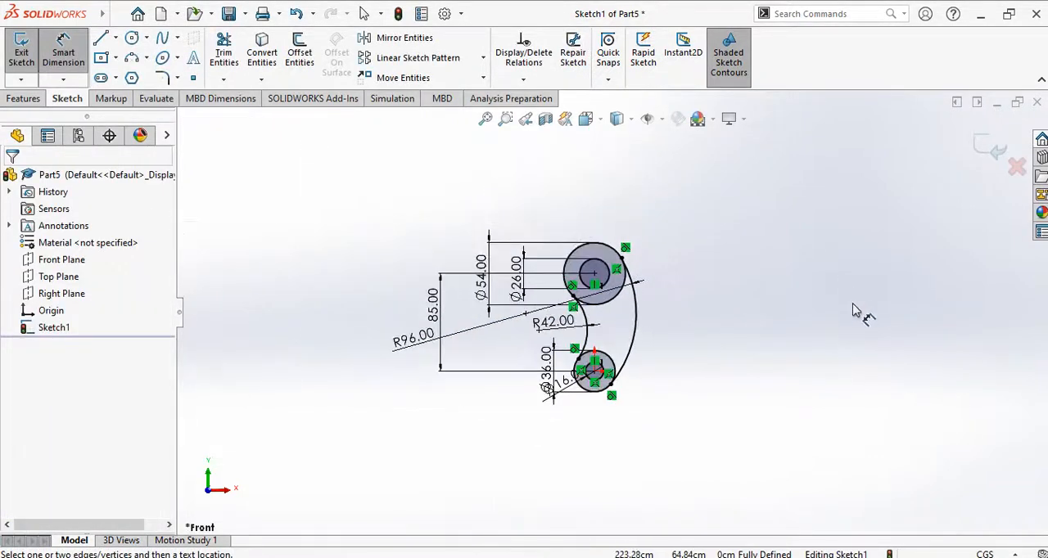
pyautogui.scroll(-3, 817, 317)
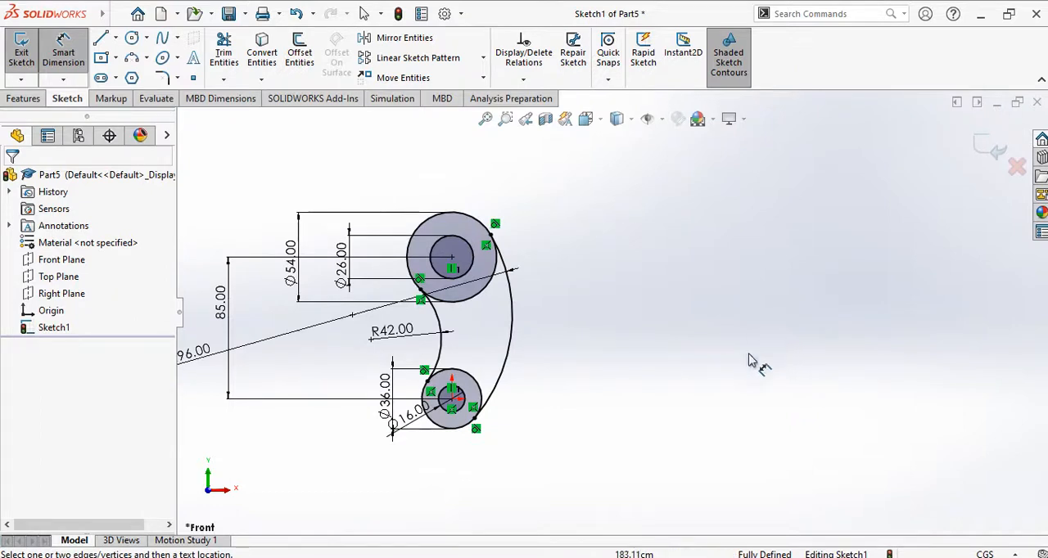
pyautogui.click(680, 557)
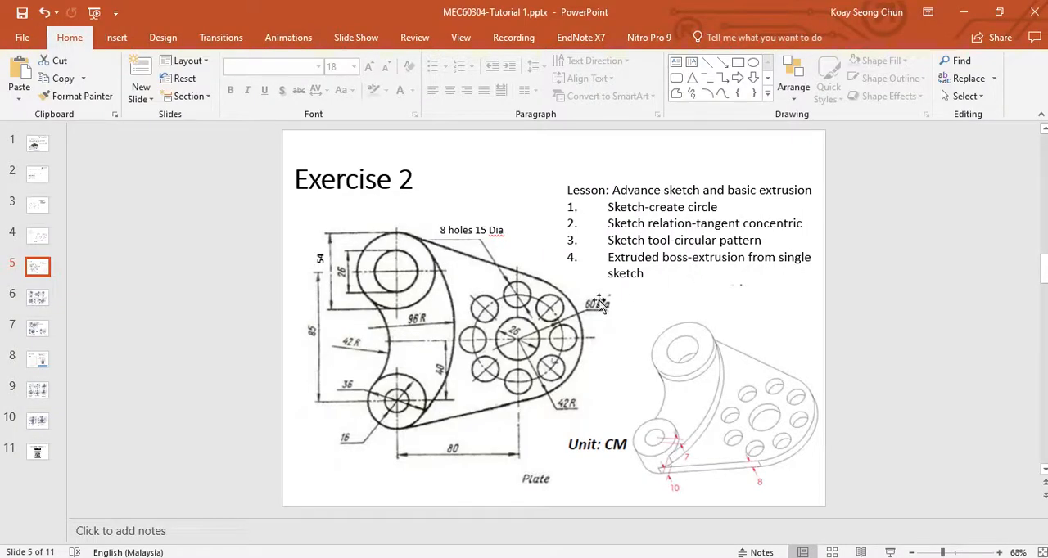
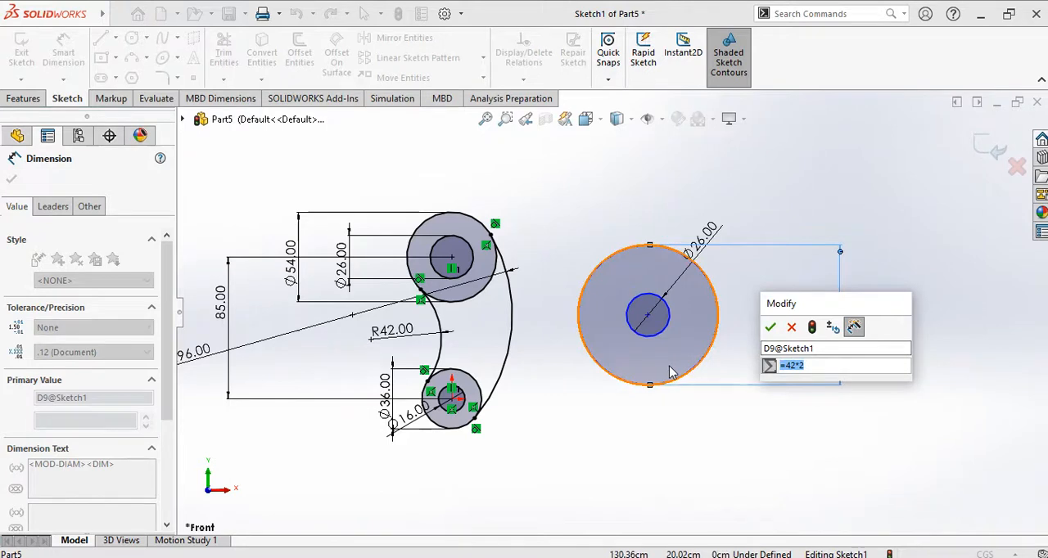
# Step: Accept =42*2 as the diameter of the right-hand outer circle and delete that dimension
pyautogui.click(770, 327)
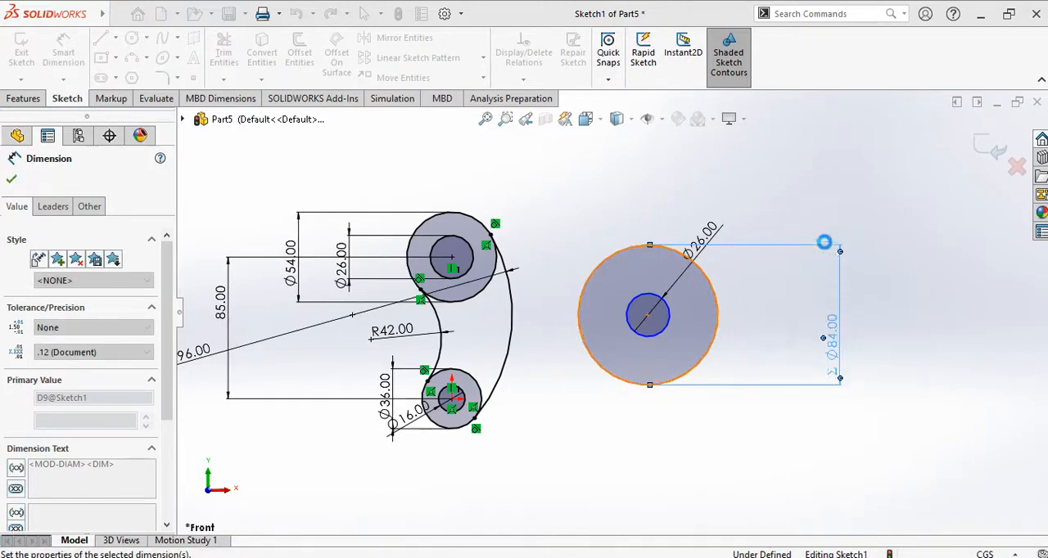
pyautogui.press('Delete')
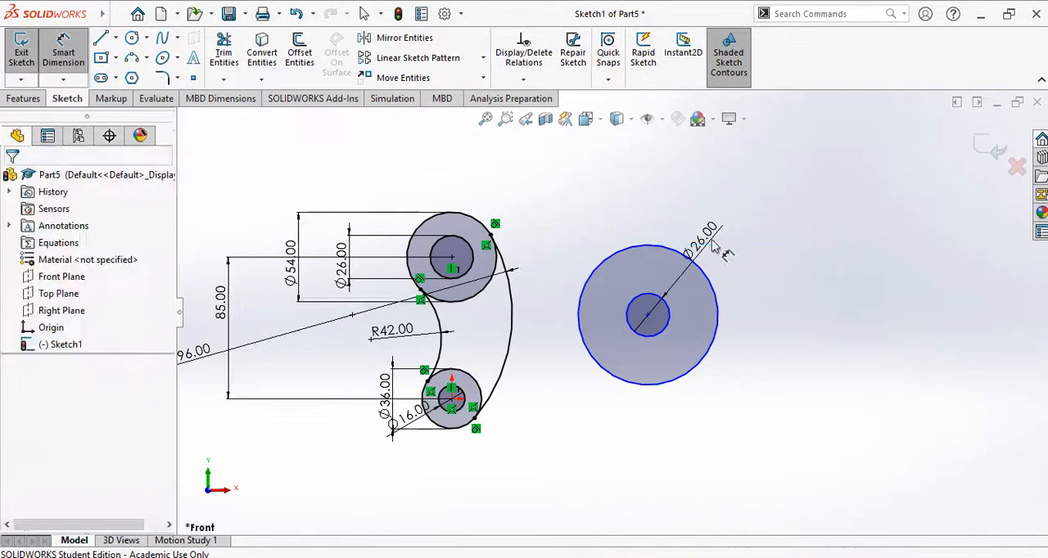
# Step: Dimension the diameter of the right-hand outer circle as 42*3 cm, placing the dimension beside the circle on its right
pyautogui.click(63, 51)
pyautogui.click(717, 344)
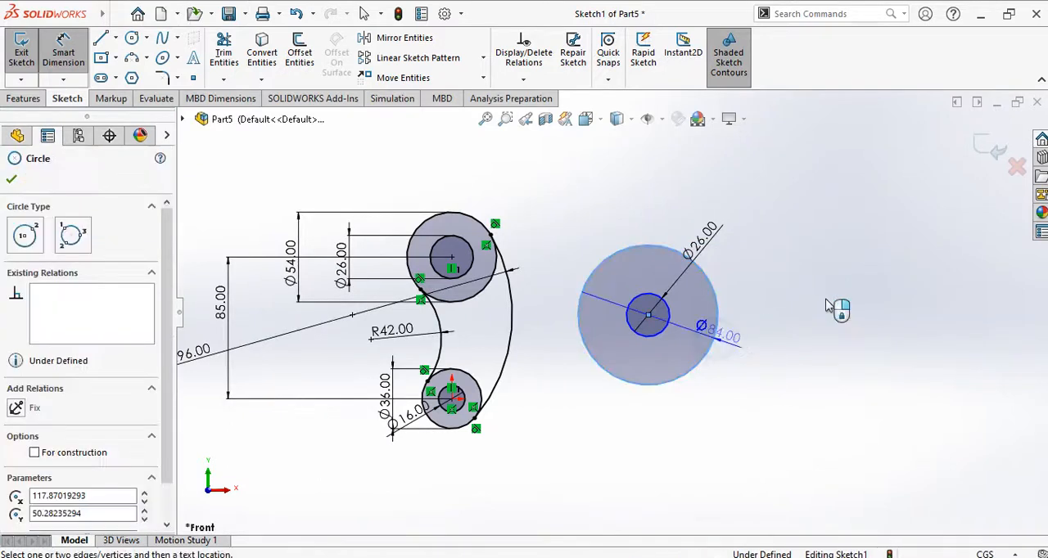
pyautogui.click(825, 308)
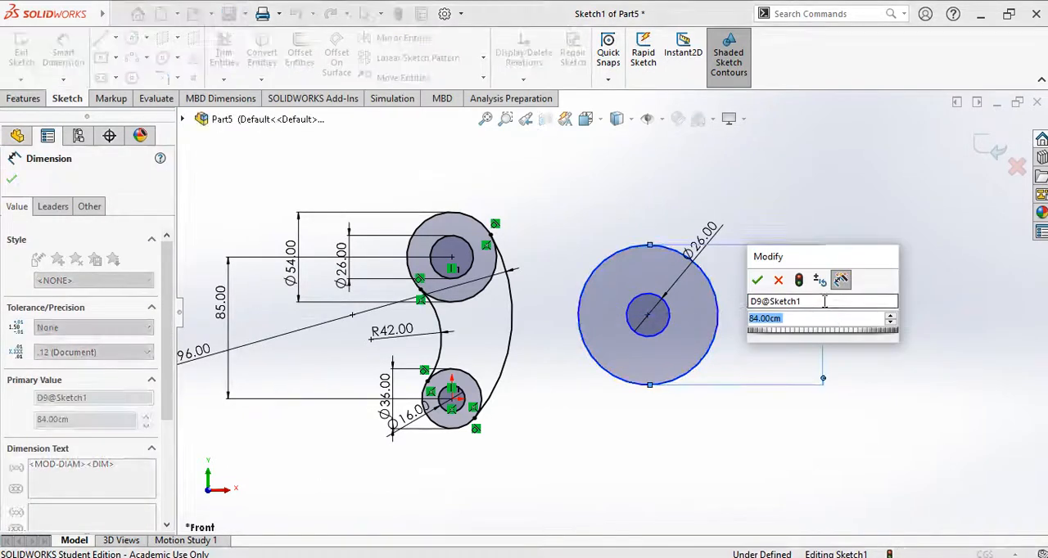
pyautogui.write('4')
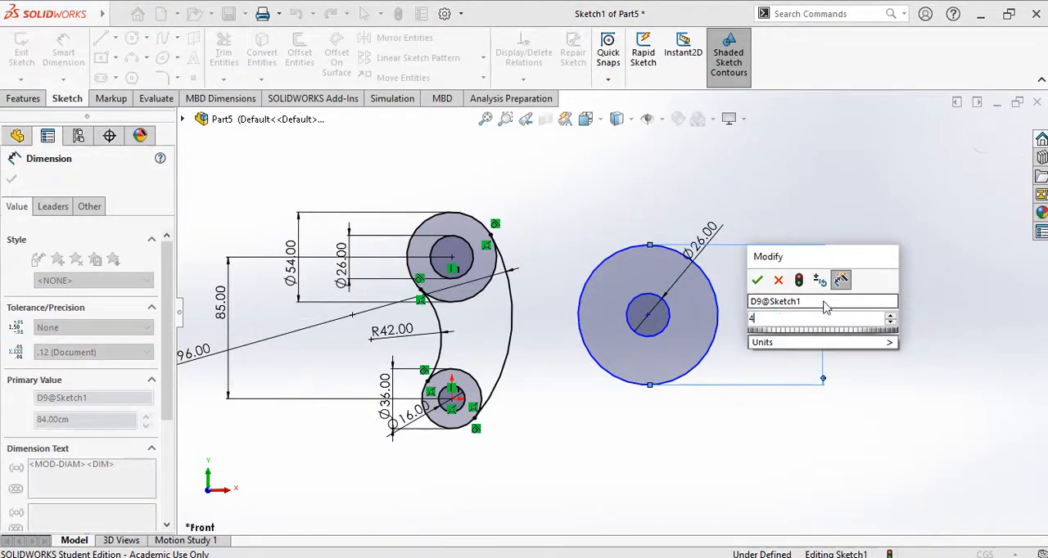
pyautogui.write('2*3')
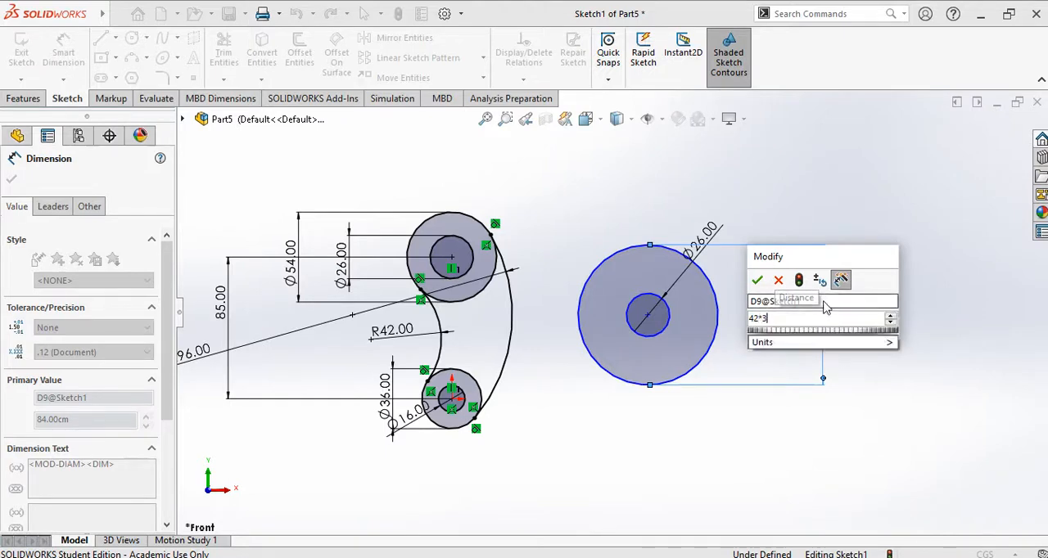
pyautogui.press('Return')
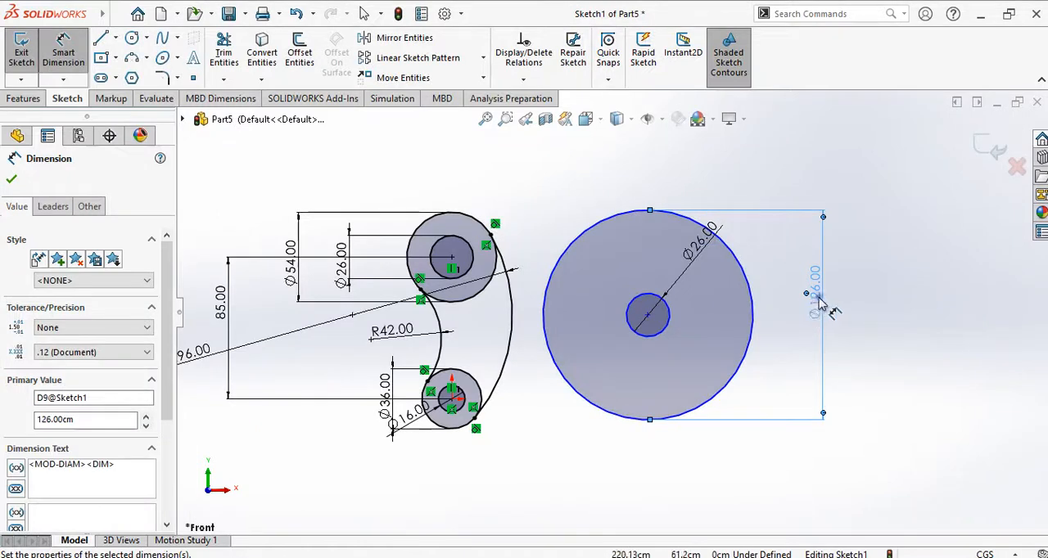
# Step: Set the diameter of the right-hand outer circle to 42*2 cm
pyautogui.doubleClick(817, 296)
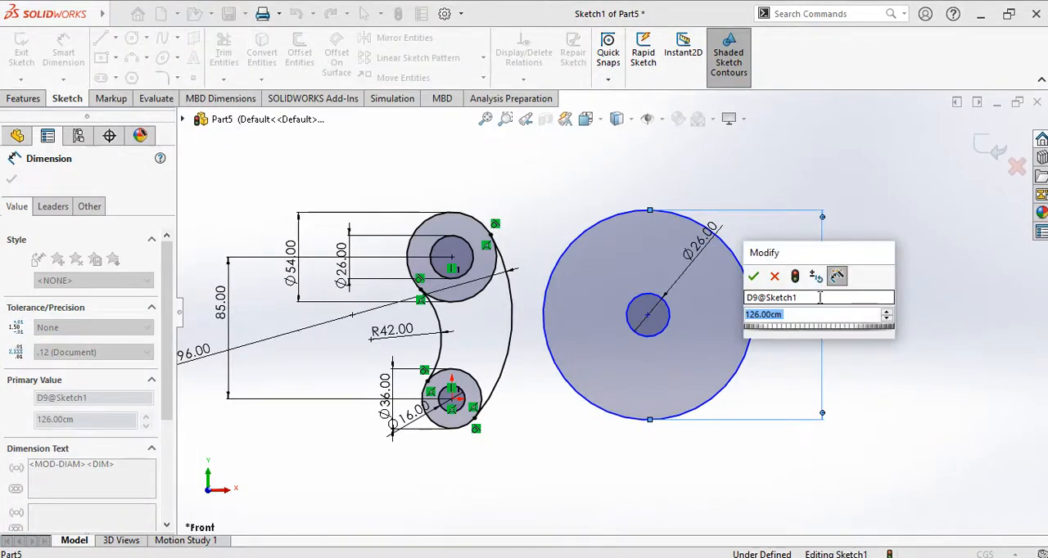
pyautogui.write('42*2')
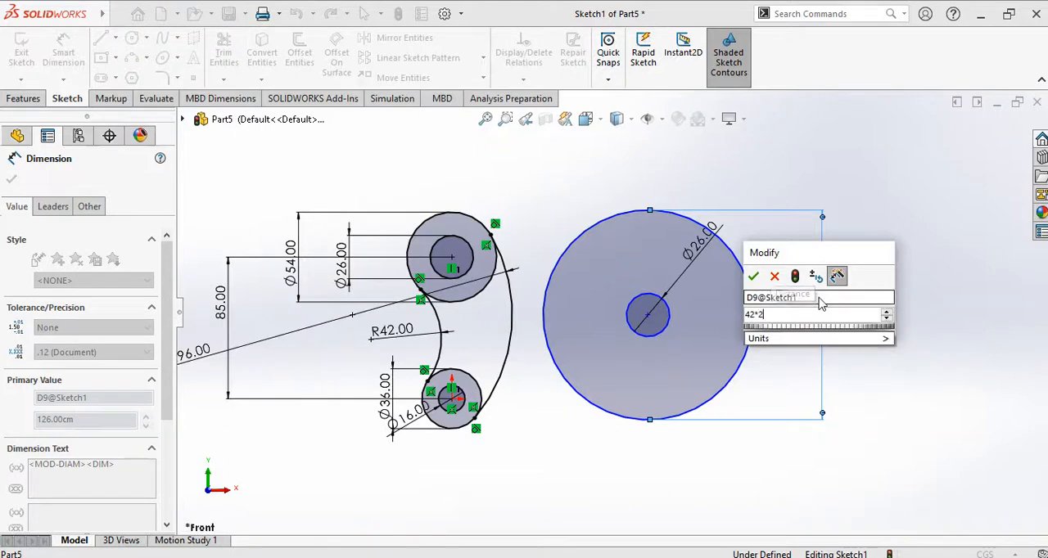
pyautogui.press('Return')
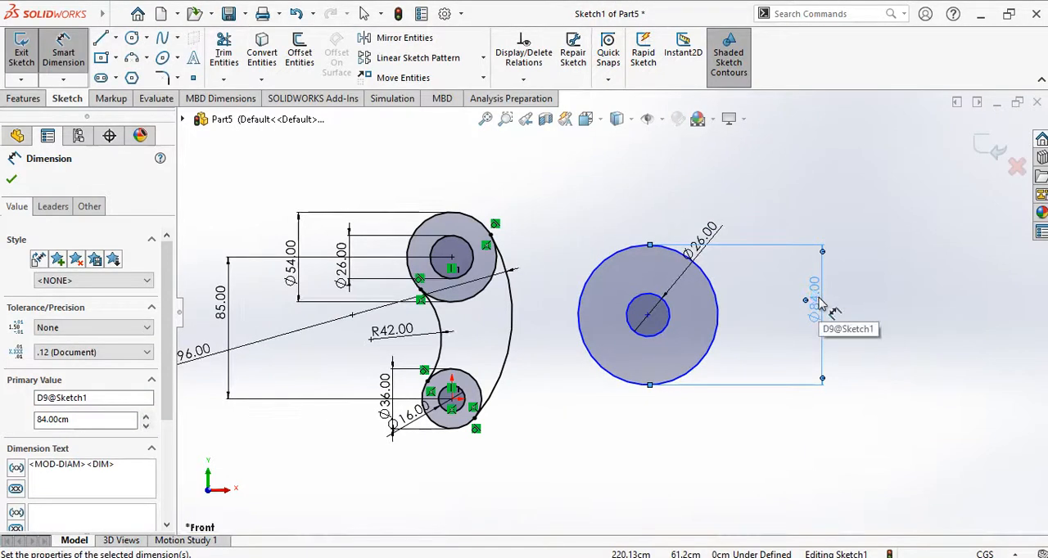
pyautogui.click(901, 431)
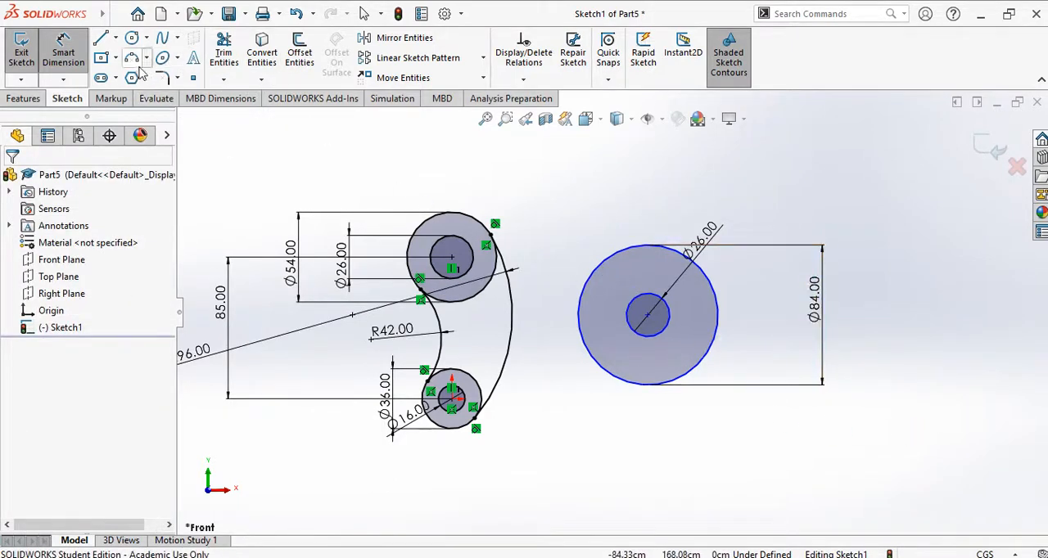
# Step: Move the right-hand circle pair's centre to about X 121, Y 41 cm and check its position on the Exercise 2 drawing in PowerPoint
pyautogui.click(70, 69)
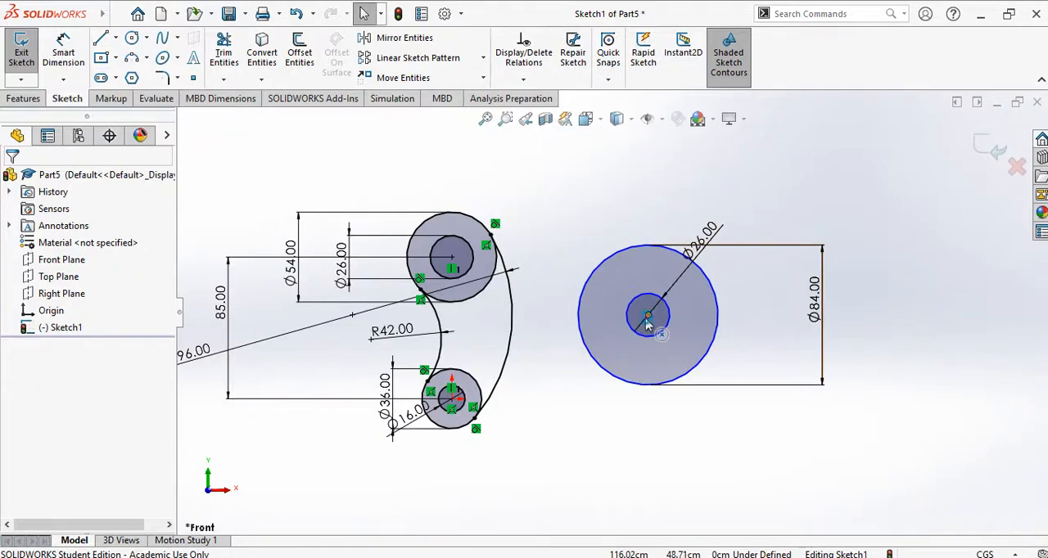
pyautogui.moveTo(647, 325)
pyautogui.mouseDown()
pyautogui.moveTo(622, 307)
pyautogui.moveTo(654, 329)
pyautogui.mouseUp()
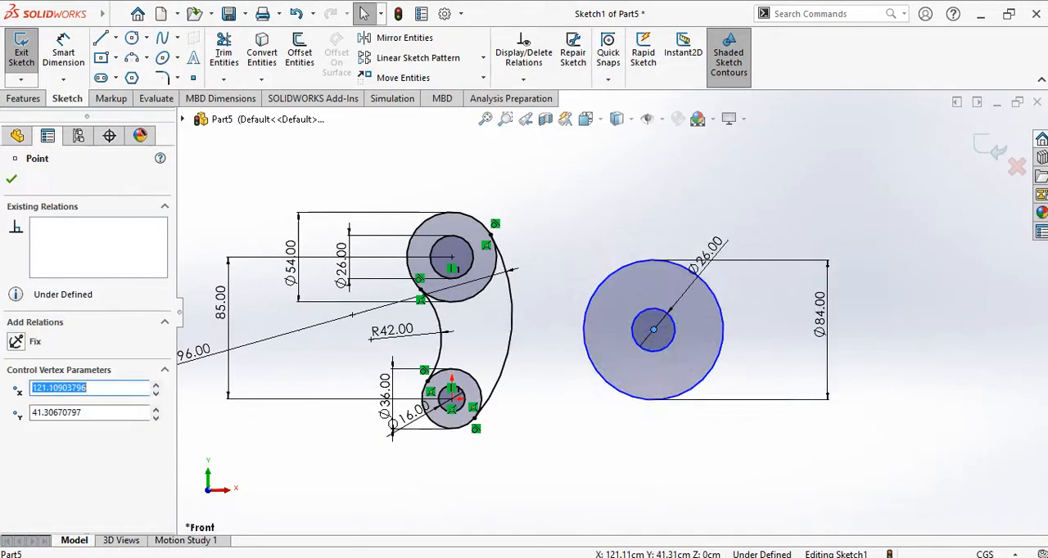
pyautogui.hotkey('alt', 'Tab')
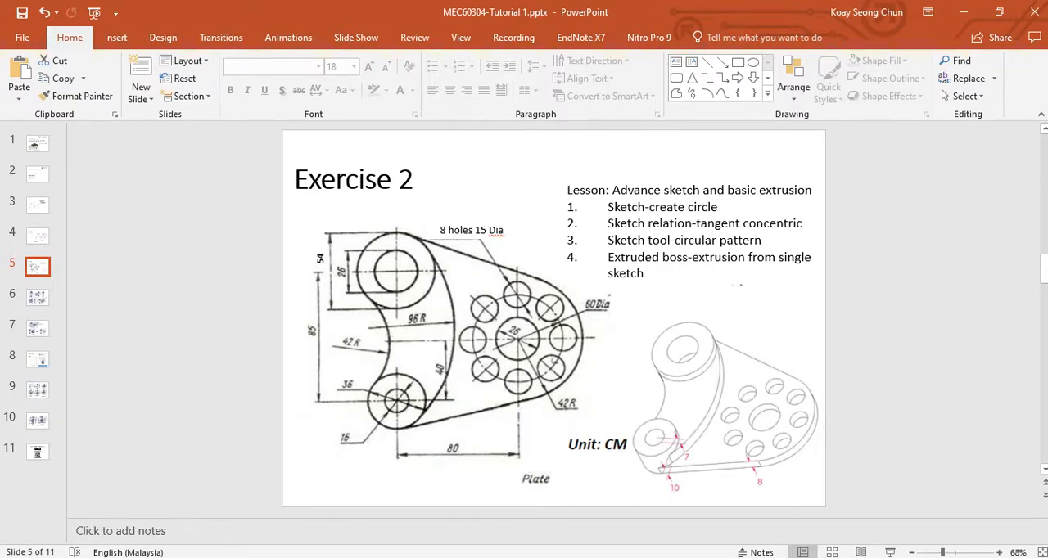
pyautogui.hotkey('alt', 'Tab')
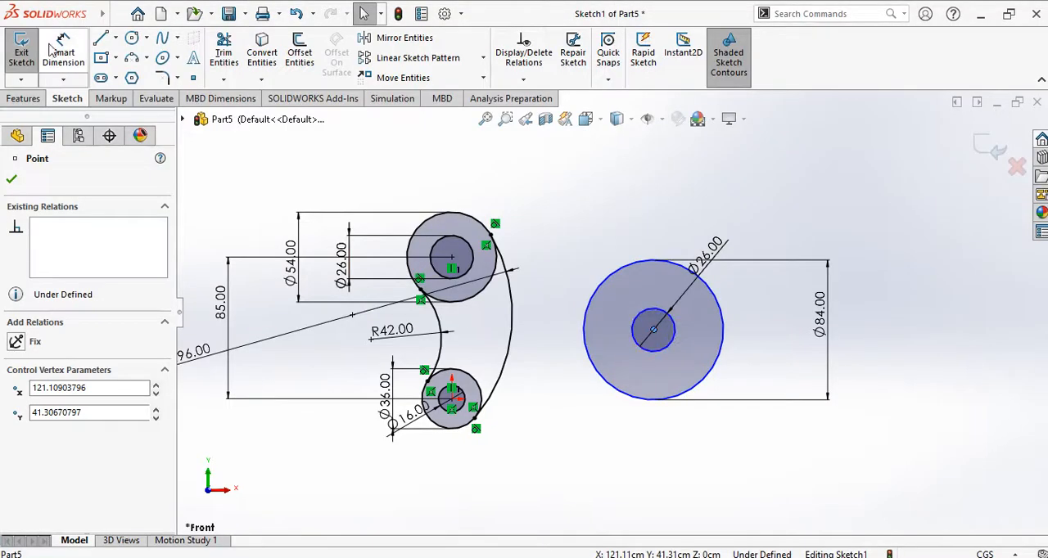
# Step: Dimension the horizontal distance between the lower-left circle centre and the right-hand circle centre as 80 cm, placed below the sketch
pyautogui.click(63, 44)
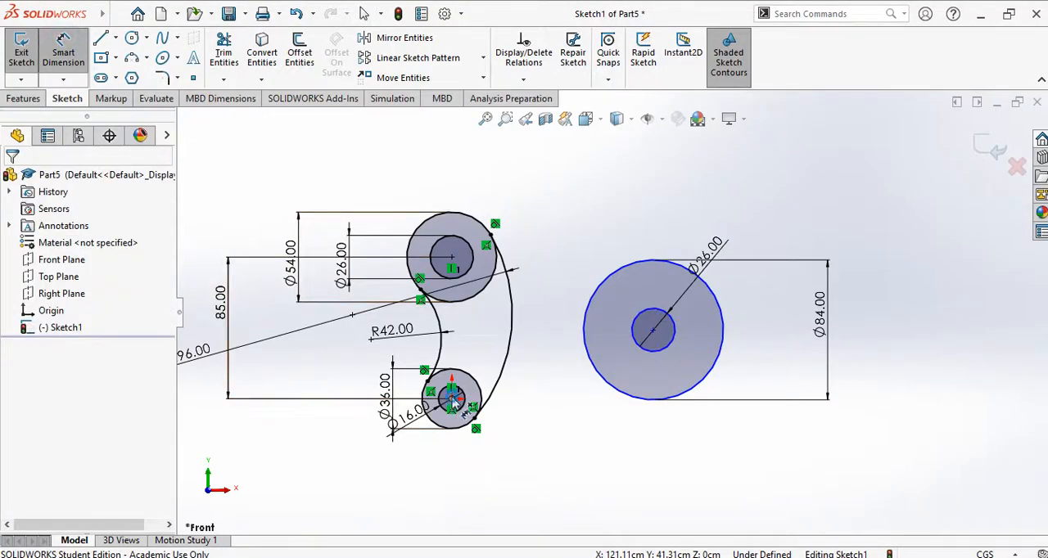
pyautogui.click(654, 330)
pyautogui.click(451, 399)
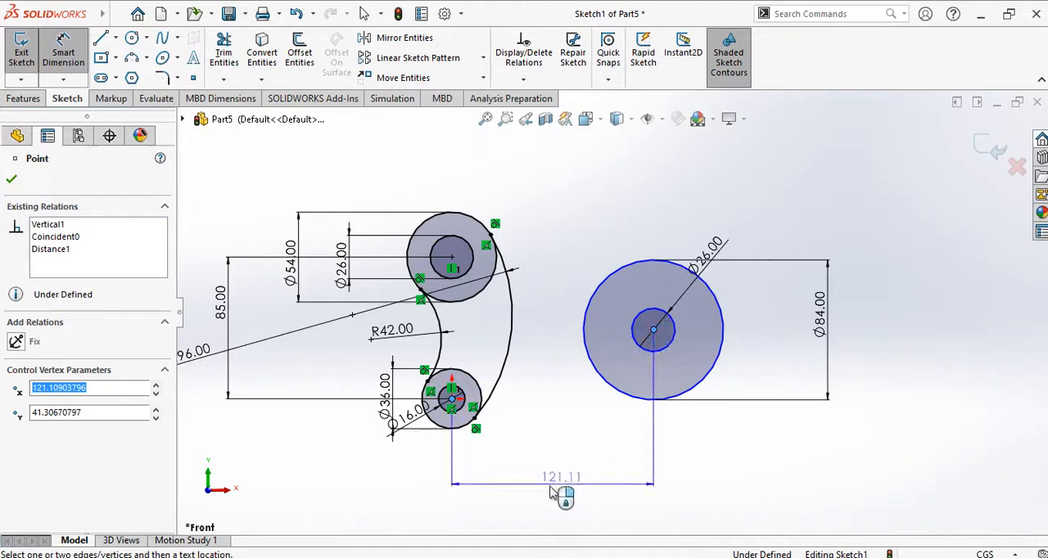
pyautogui.click(553, 493)
pyautogui.write('80')
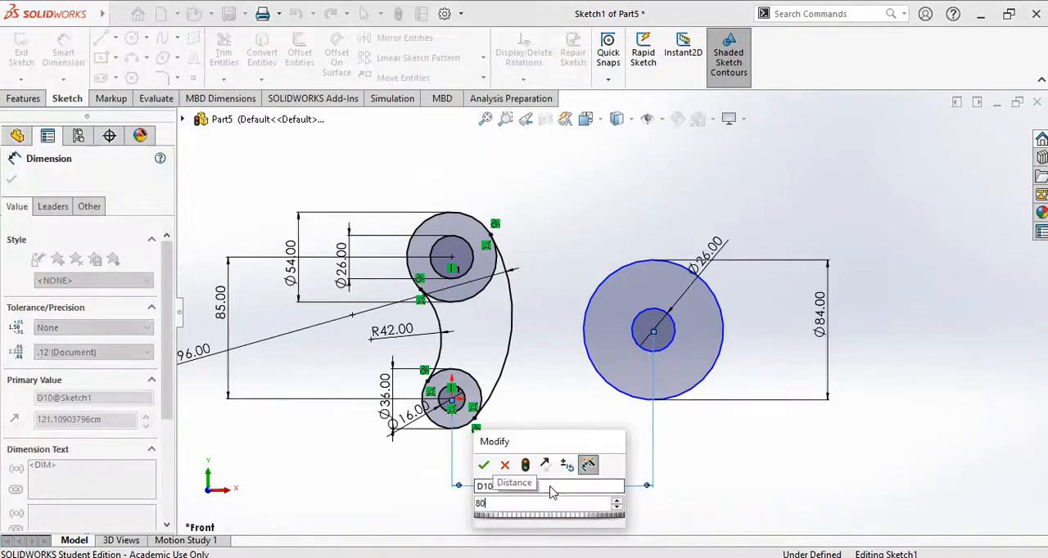
pyautogui.press('Return')
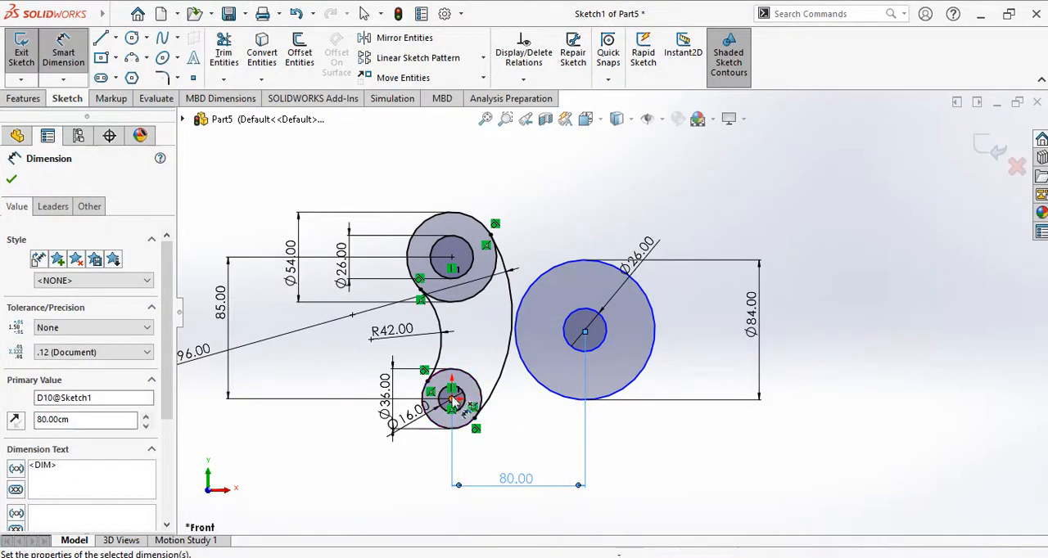
# Step: Dimension the vertical distance between the lower-left circle centre and the right-hand circle centre as 40 cm
pyautogui.click(585, 331)
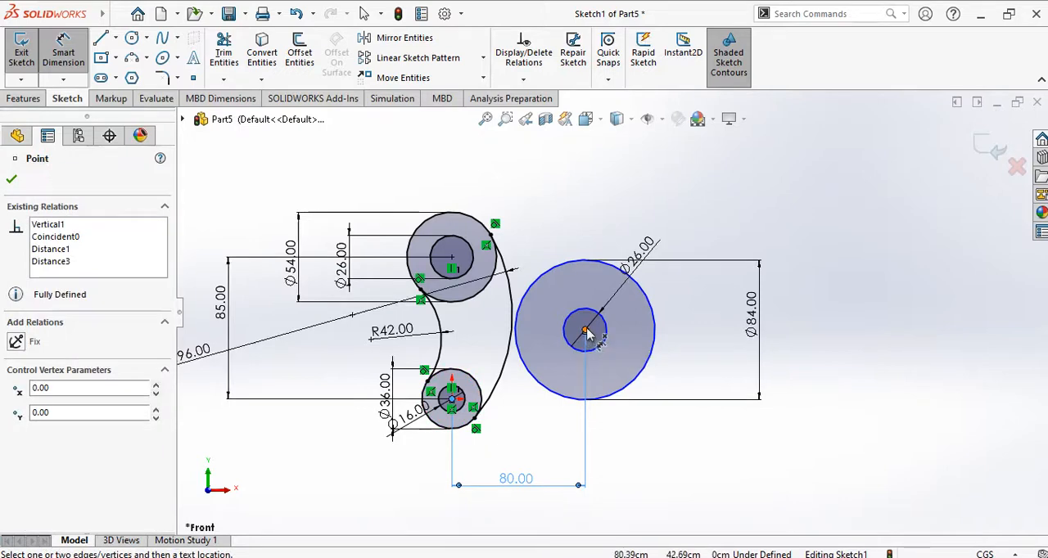
pyautogui.scroll(-3, 585, 331)
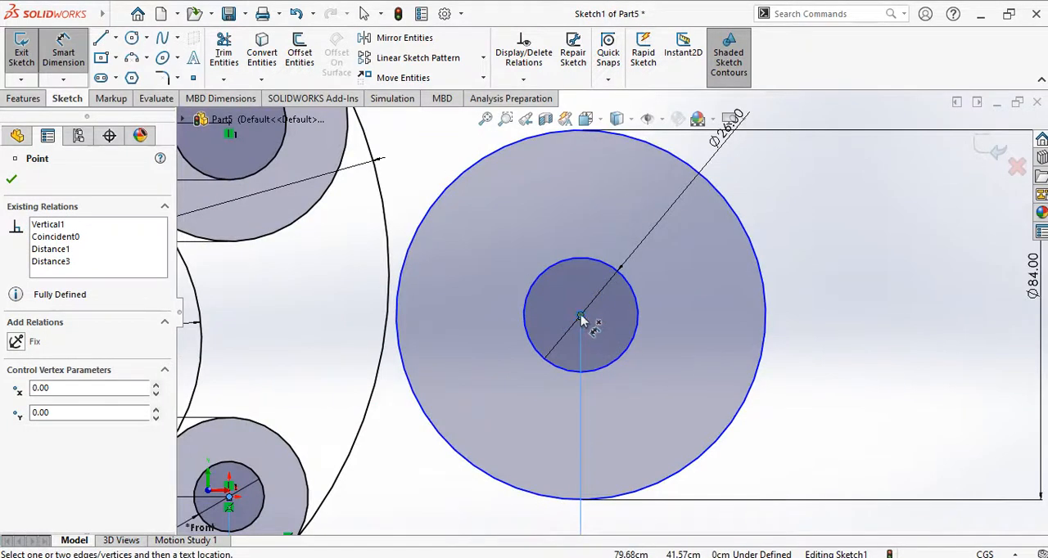
pyautogui.scroll(3, 442, 427)
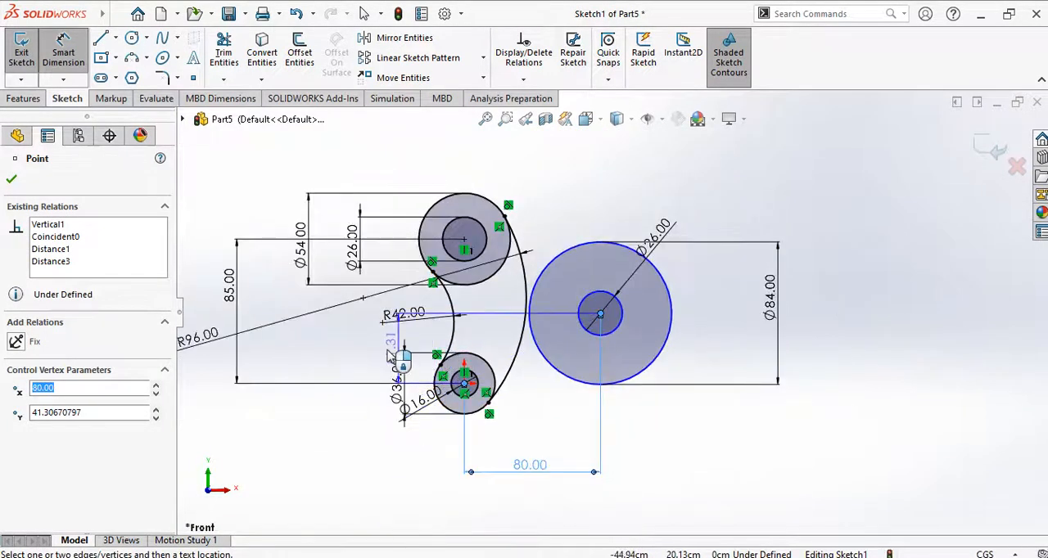
pyautogui.click(357, 352)
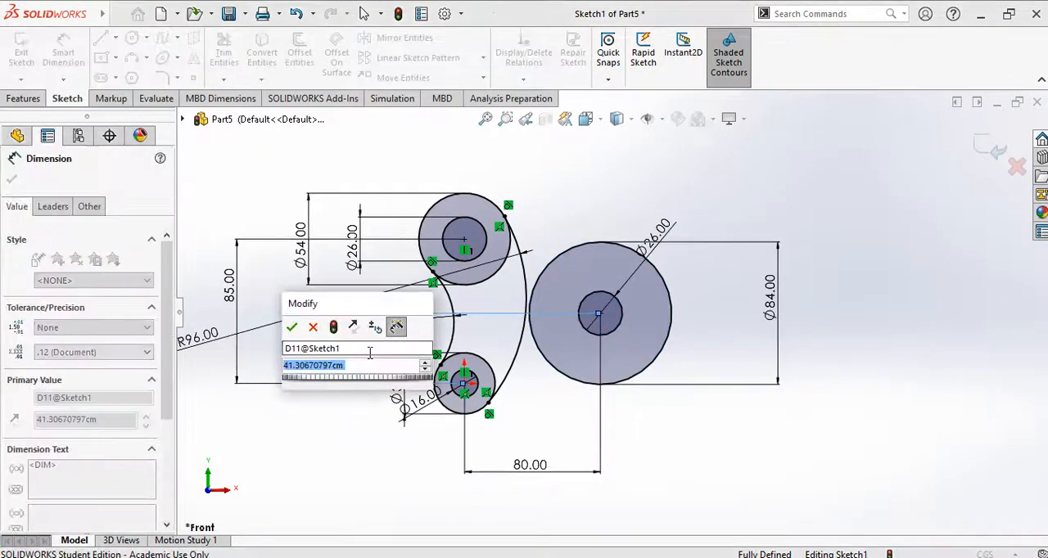
pyautogui.write('40')
pyautogui.press('Return')
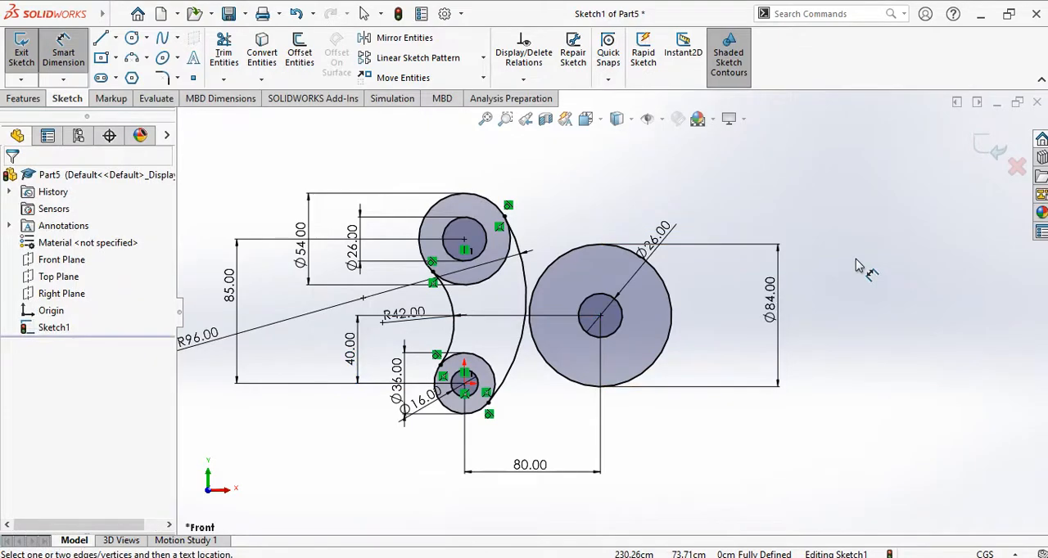
# Step: Check the Exercise 2 drawing in PowerPoint and sketch a sloping line about 172 cm long from above the upper-left circles past the right-hand circle
pyautogui.hotkey('alt', 'Tab')
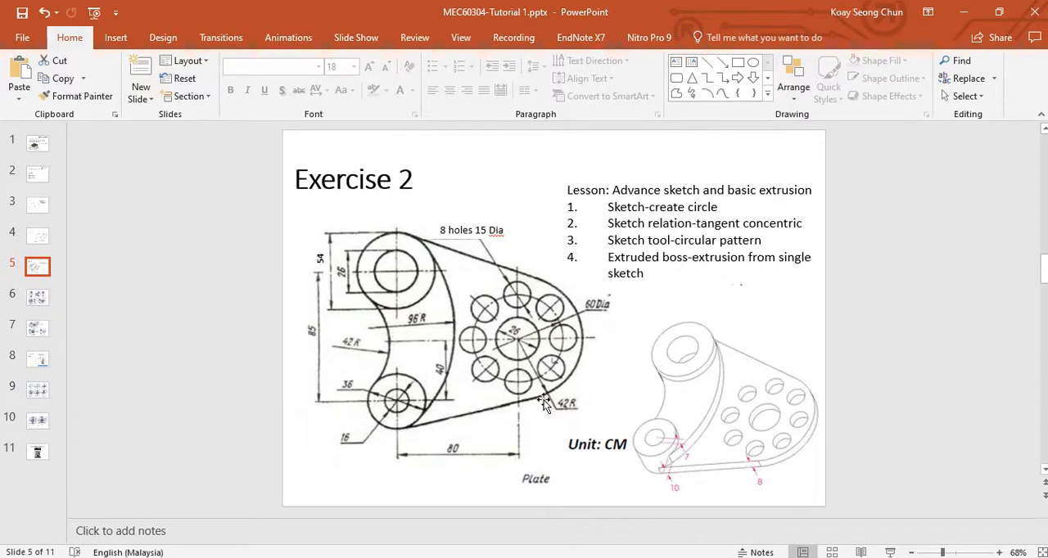
pyautogui.hotkey('alt', 'Tab')
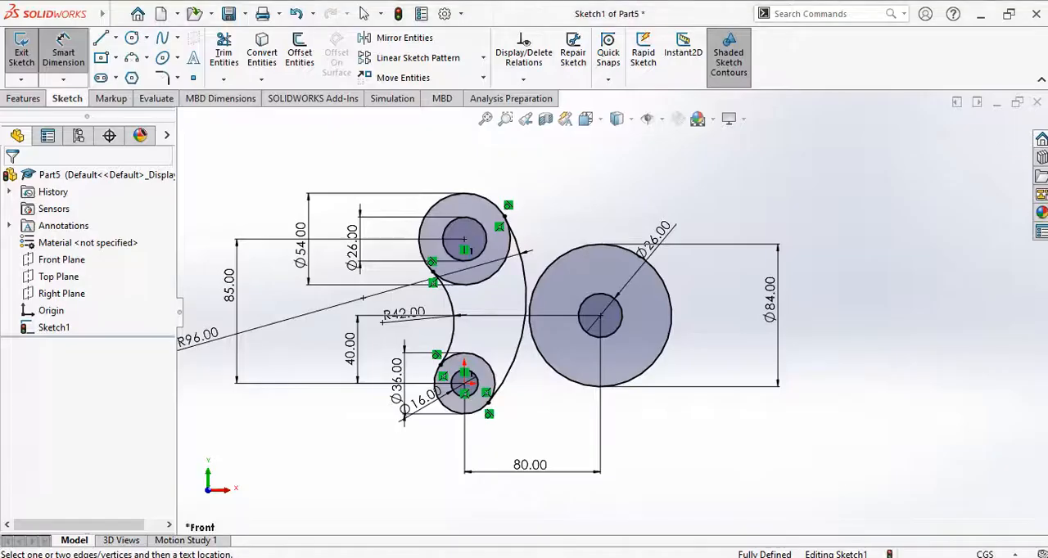
pyautogui.click(101, 38)
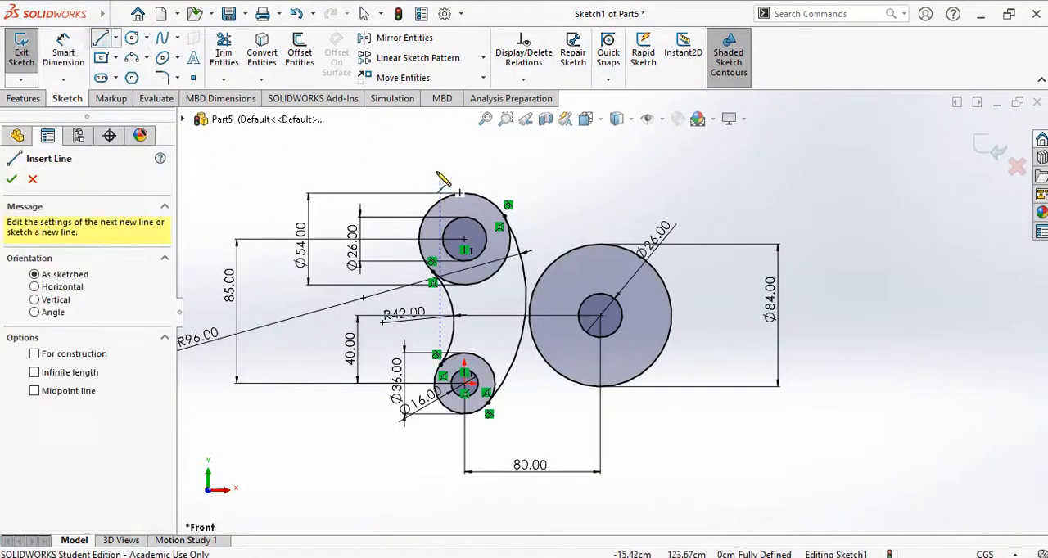
pyautogui.click(417, 159)
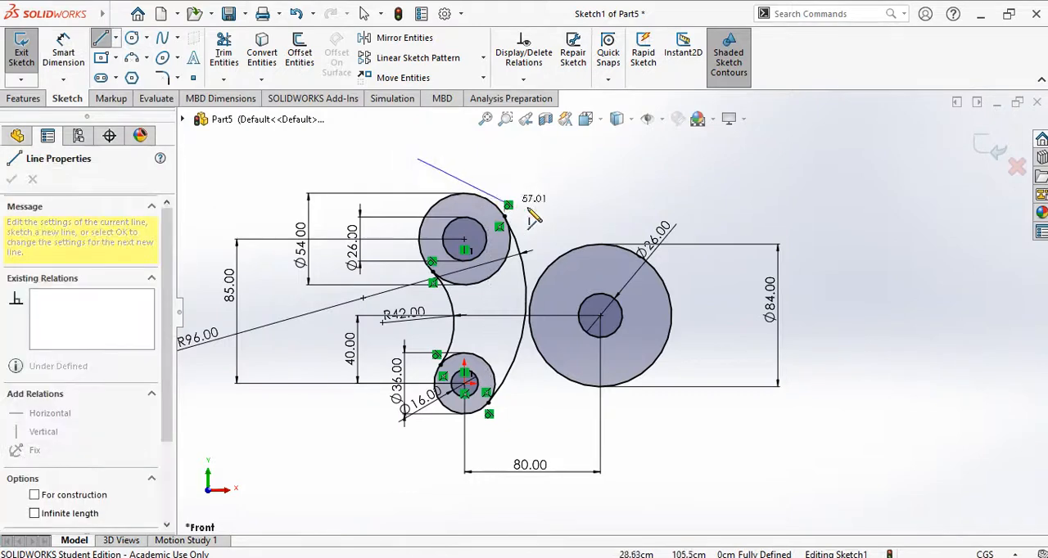
pyautogui.click(685, 270)
pyautogui.press('Escape')
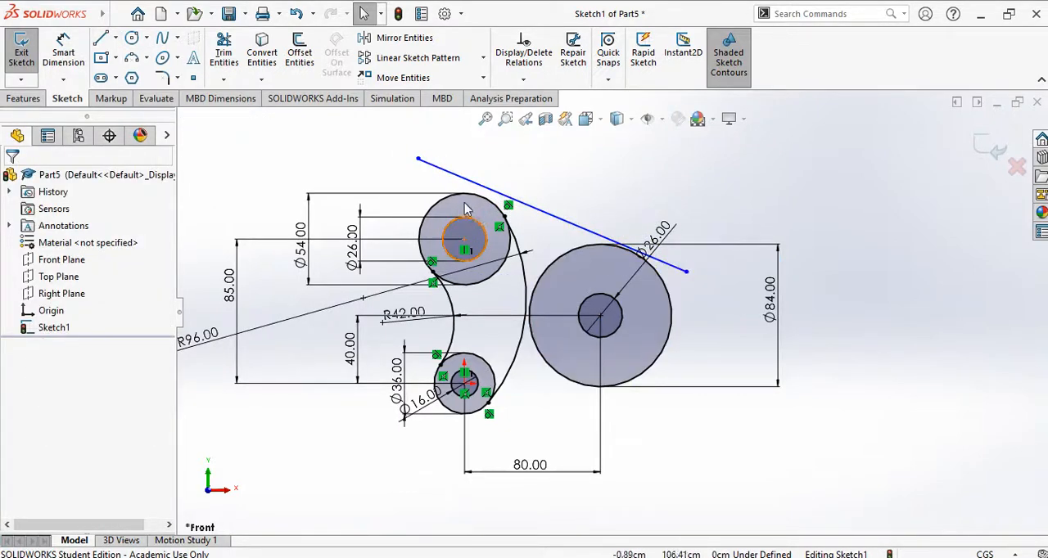
# Step: Make the sloping line tangent to the outer circle of the upper-left pair
pyautogui.scroll(-2, 462, 209)
pyautogui.click(501, 198)
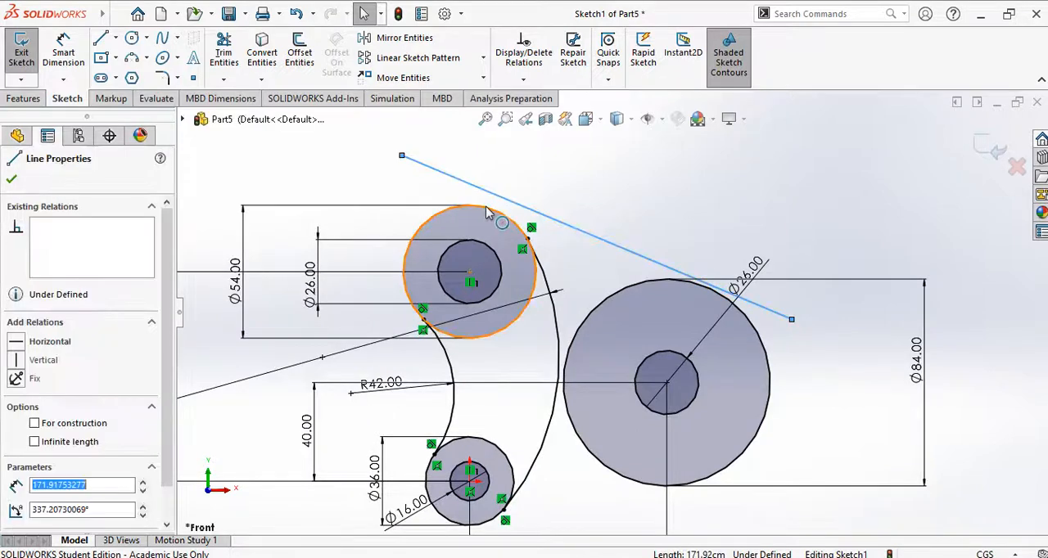
pyautogui.keyDown('ctrl'); pyautogui.click(487, 206); pyautogui.keyUp('ctrl')
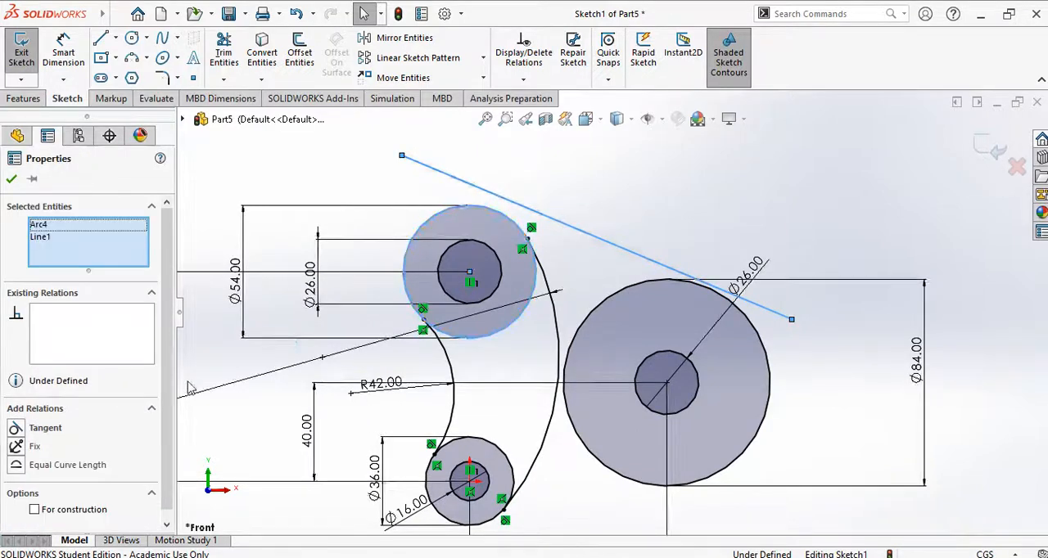
pyautogui.click(16, 430)
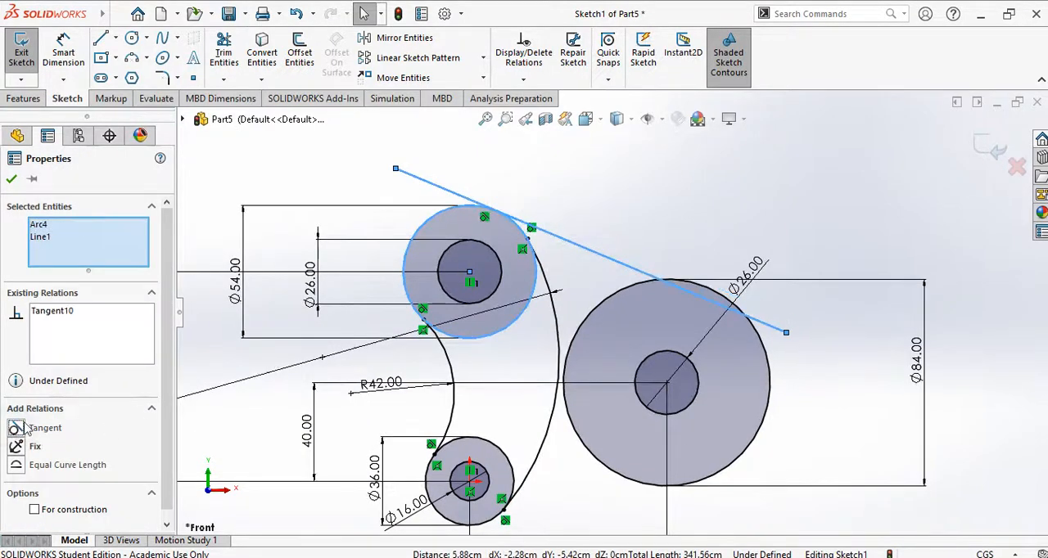
pyautogui.click(12, 179)
# Step: Make the sloping line tangent to the outer circle of the right-hand pair
pyautogui.click(711, 300)
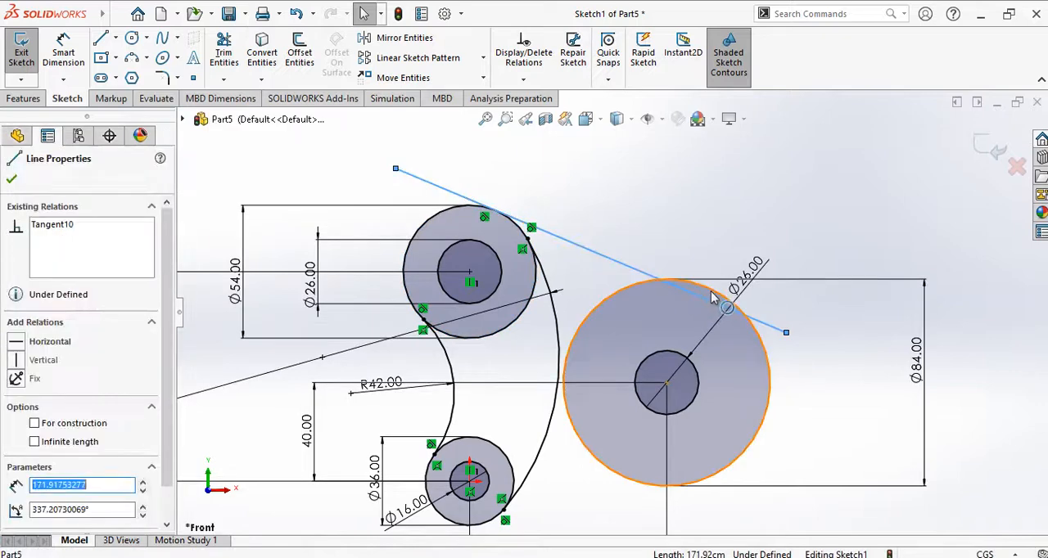
pyautogui.keyDown('ctrl'); pyautogui.click(714, 292); pyautogui.keyUp('ctrl')
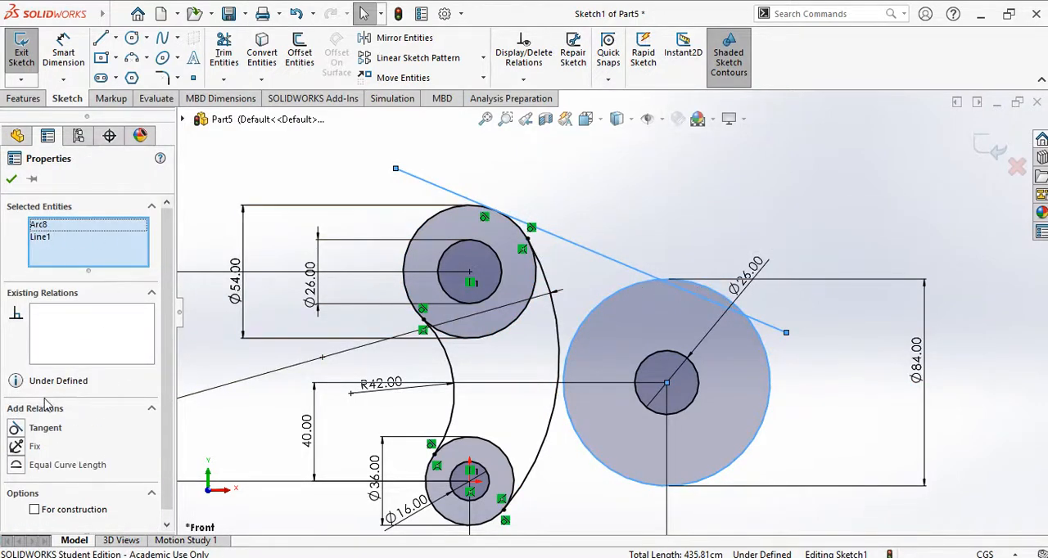
pyautogui.click(16, 429)
pyautogui.click(12, 179)
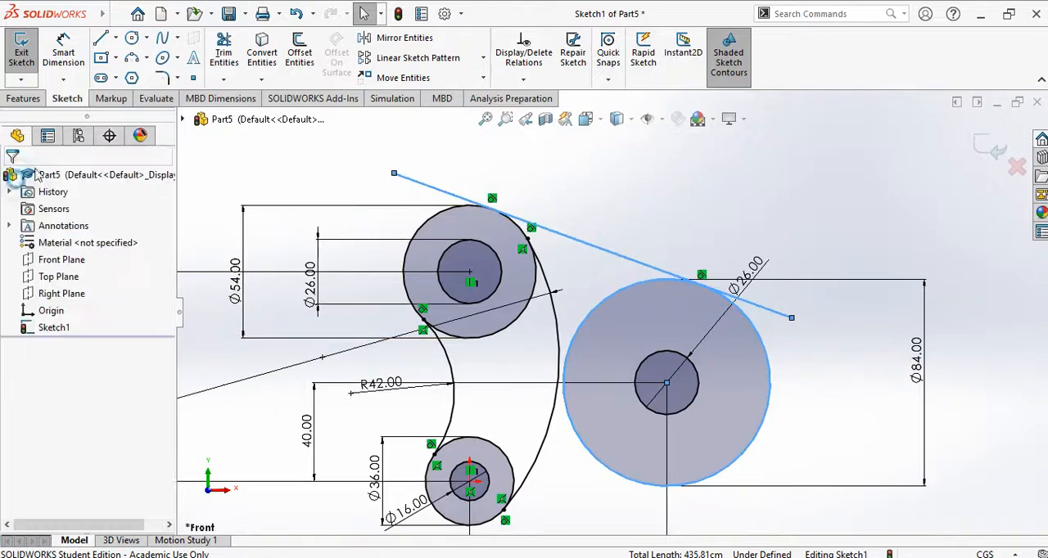
# Step: Sketch a sloping line about 150 cm long below the lower-left circles, running up past the underside of the right-hand circle
pyautogui.click(100, 38)
pyautogui.scroll(3, 622, 279)
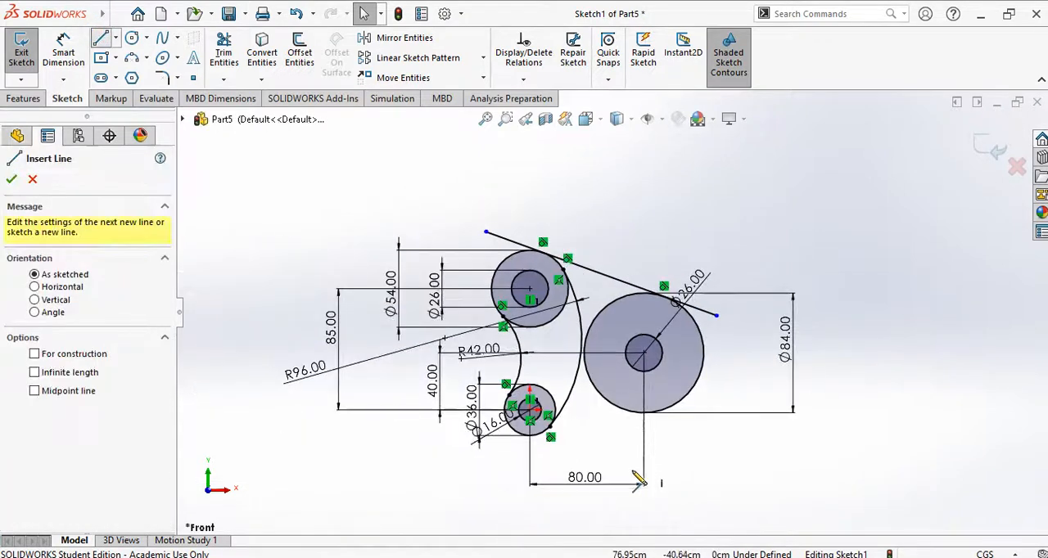
pyautogui.scroll(-3, 501, 464)
pyautogui.click(414, 430)
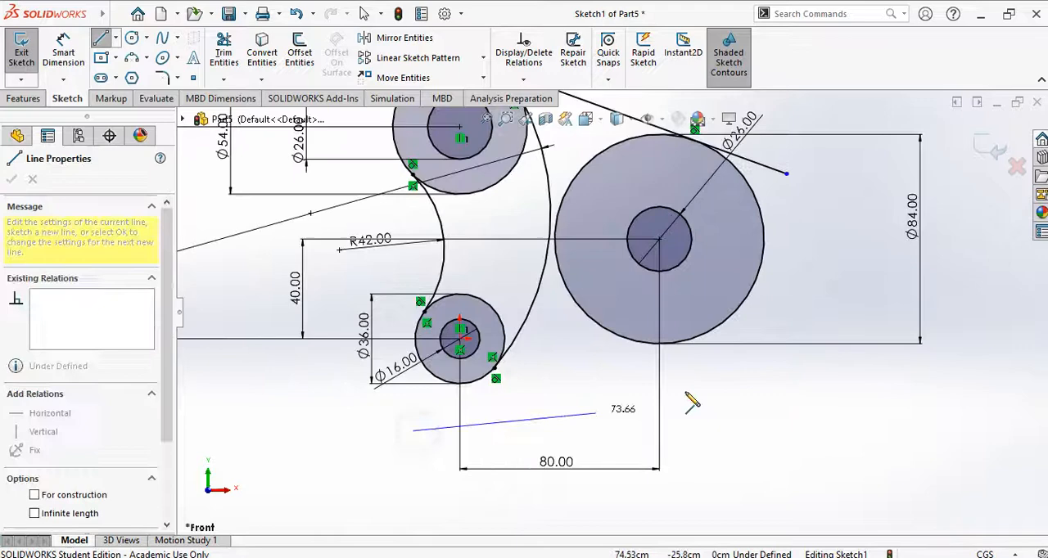
pyautogui.doubleClick(779, 352)
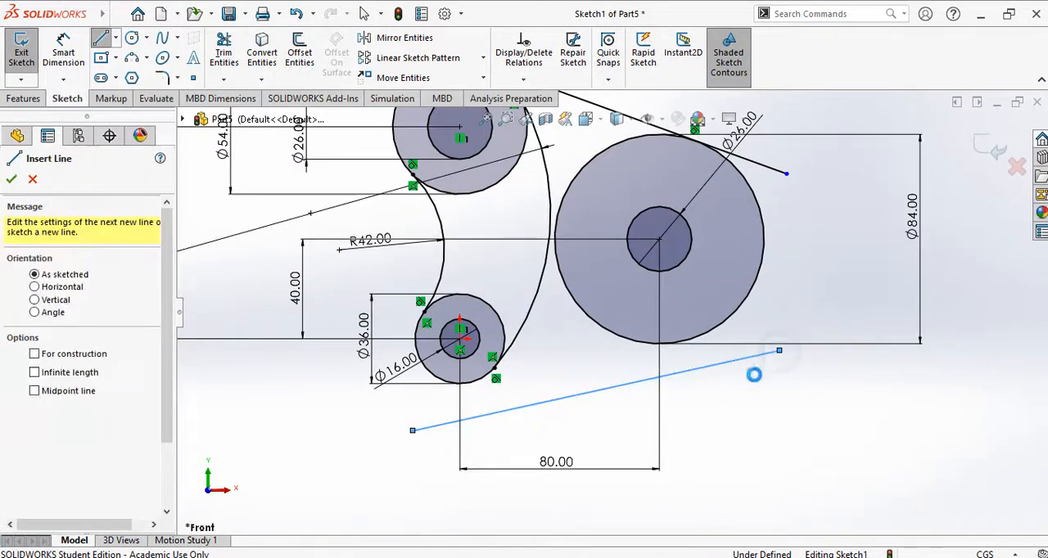
pyautogui.press('Escape')
# Step: Make the lower sloping line tangent to the outer circle of the lower-left pair
pyautogui.click(482, 415)
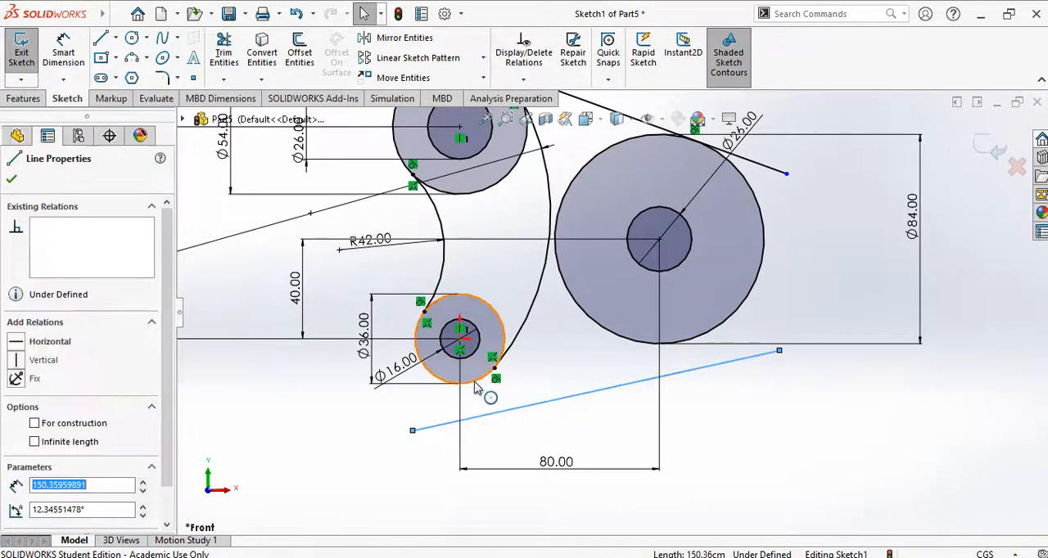
pyautogui.keyDown('ctrl'); pyautogui.click(475, 383); pyautogui.keyUp('ctrl')
pyautogui.click(20, 429)
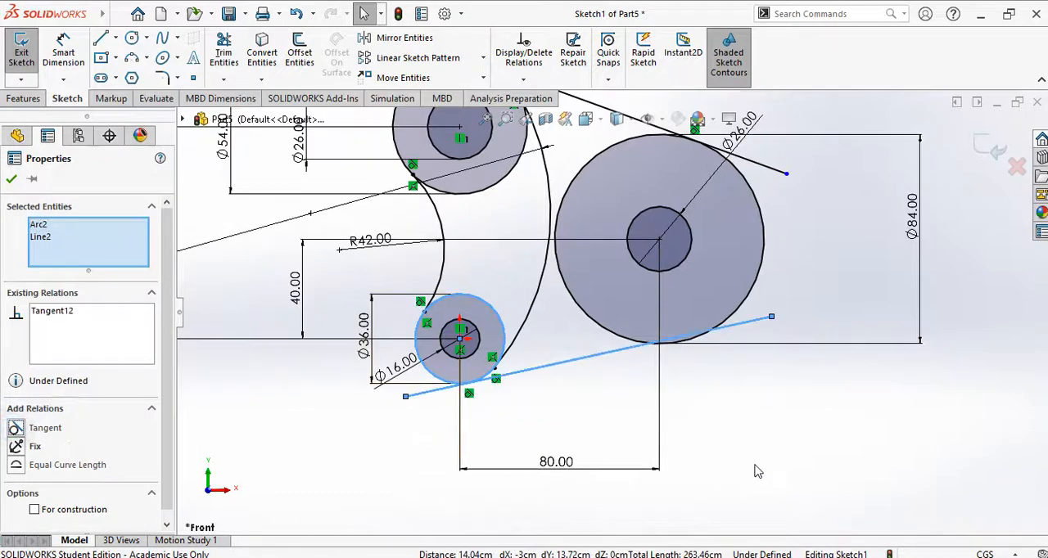
# Step: Make the lower sloping line tangent to the 84 cm right-hand circle
pyautogui.click(753, 395)
pyautogui.click(748, 321)
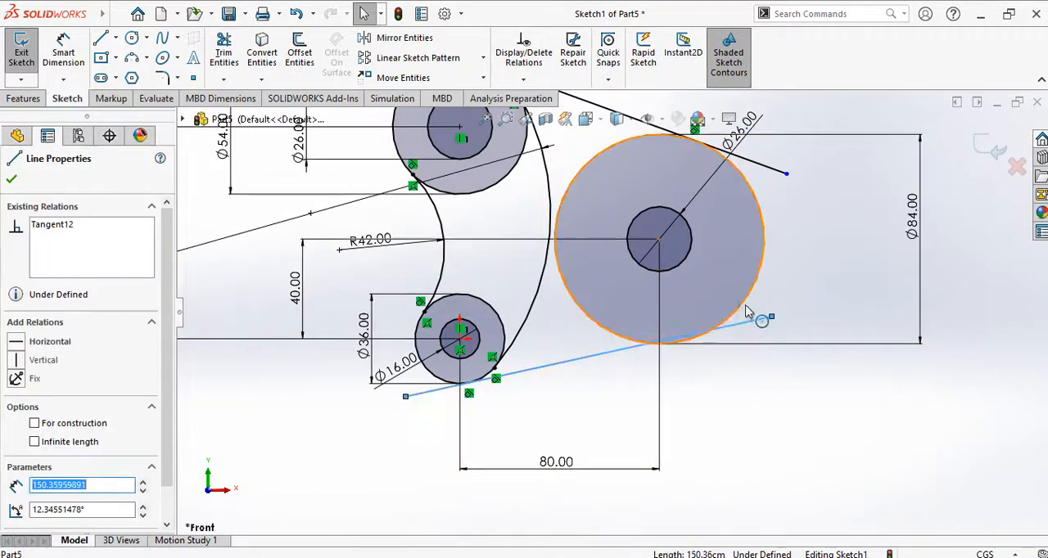
pyautogui.click(739, 308)
pyautogui.click(16, 428)
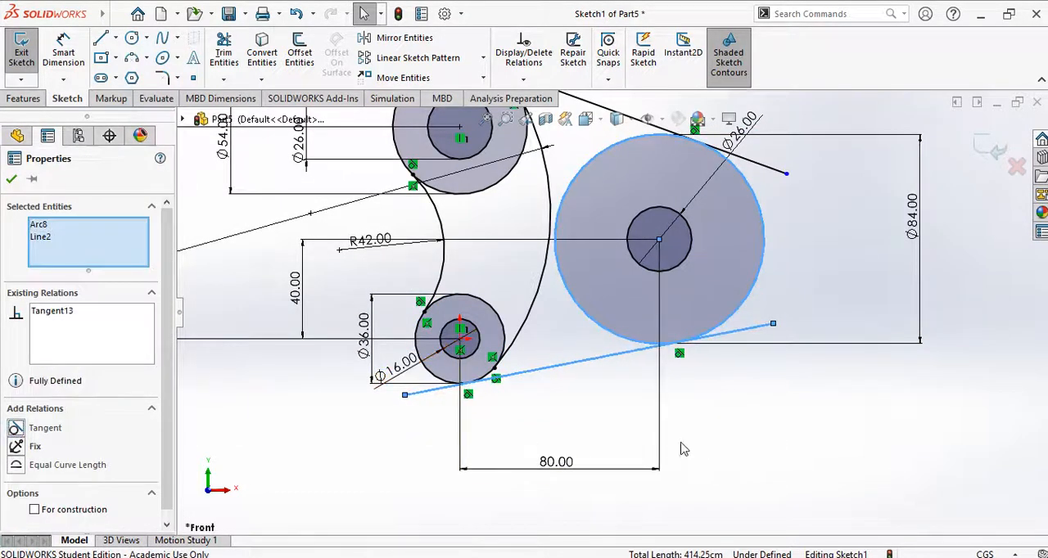
pyautogui.click(11, 178)
pyautogui.click(711, 400)
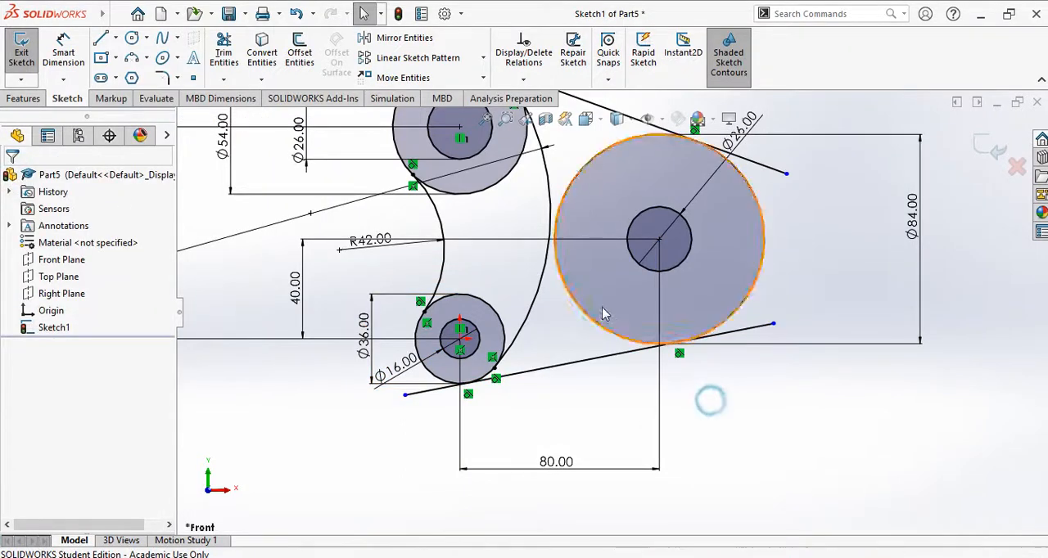
# Step: Trim both overhanging ends of the upper tangent line back to its tangent points with Power trim
pyautogui.scroll(4, 605, 312)
pyautogui.scroll(1, 624, 216)
pyautogui.scroll(-1, 649, 274)
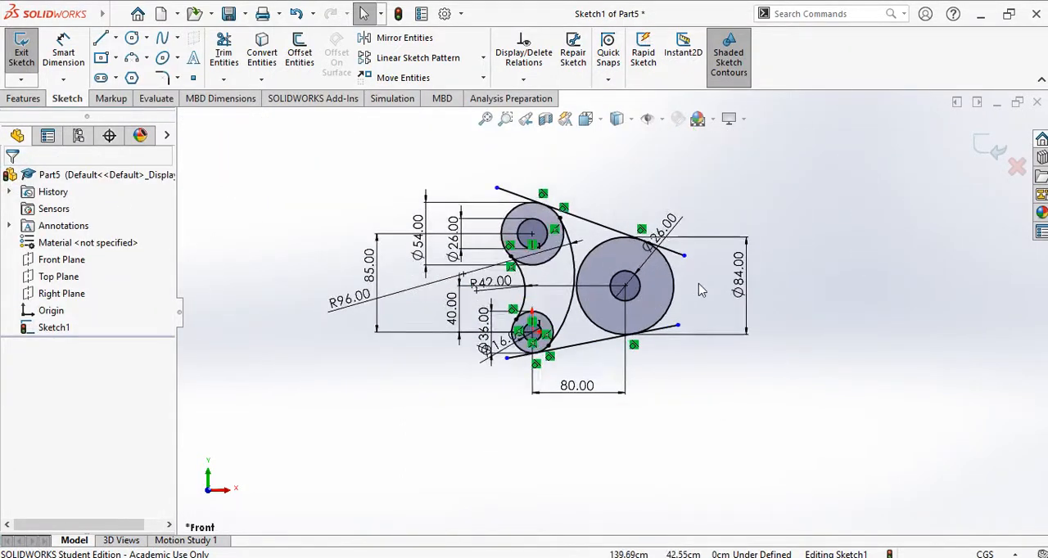
pyautogui.click(224, 53)
pyautogui.scroll(-2, 613, 170)
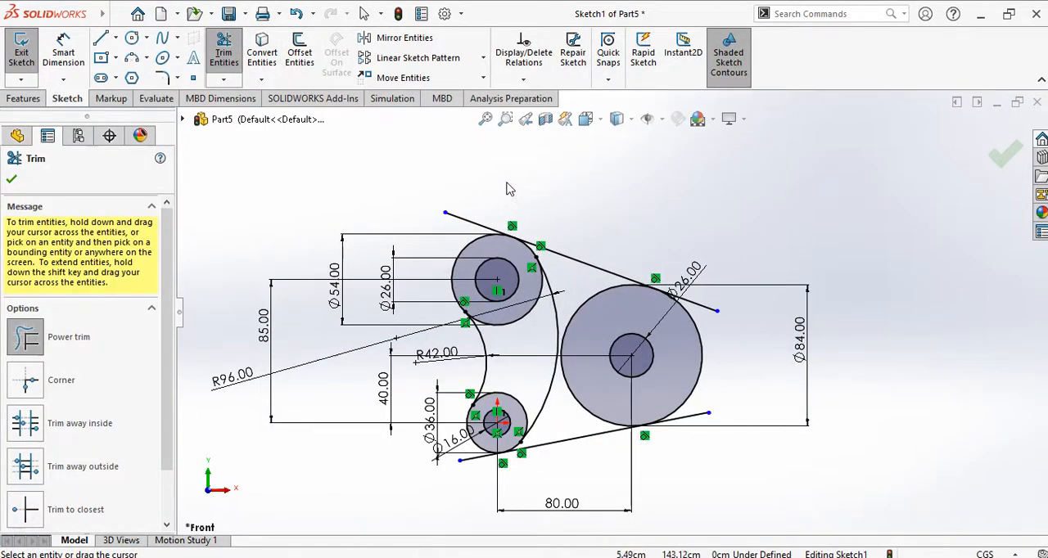
pyautogui.moveTo(508, 189)
pyautogui.mouseDown()
pyautogui.moveTo(498, 183)
pyautogui.moveTo(488, 202)
pyautogui.mouseUp()
pyautogui.moveTo(462, 226); pyautogui.dragTo(477, 227)
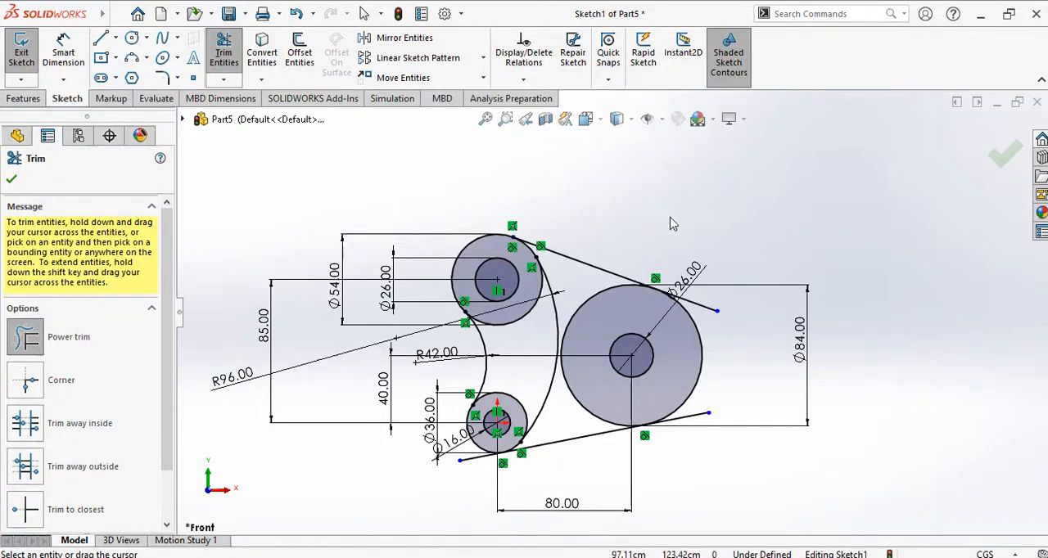
pyautogui.scroll(-3, 697, 270)
pyautogui.moveTo(714, 257)
pyautogui.mouseDown()
pyautogui.moveTo(694, 328)
pyautogui.moveTo(704, 355)
pyautogui.mouseUp()
pyautogui.scroll(5, 626, 418)
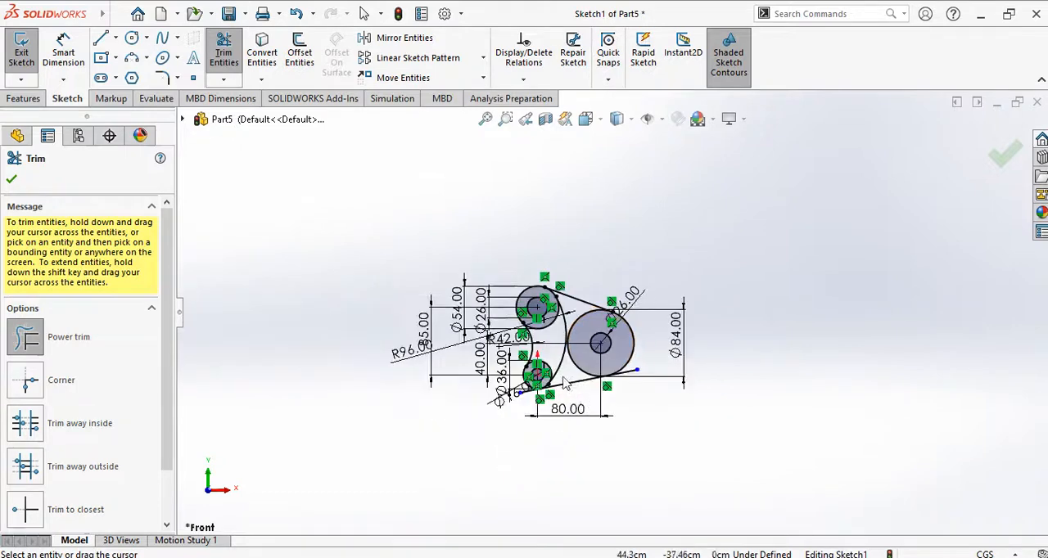
# Step: Trim both overhanging ends of the lower tangent line back to its tangent points
pyautogui.scroll(-5, 491, 377)
pyautogui.moveTo(491, 377); pyautogui.dragTo(431, 344)
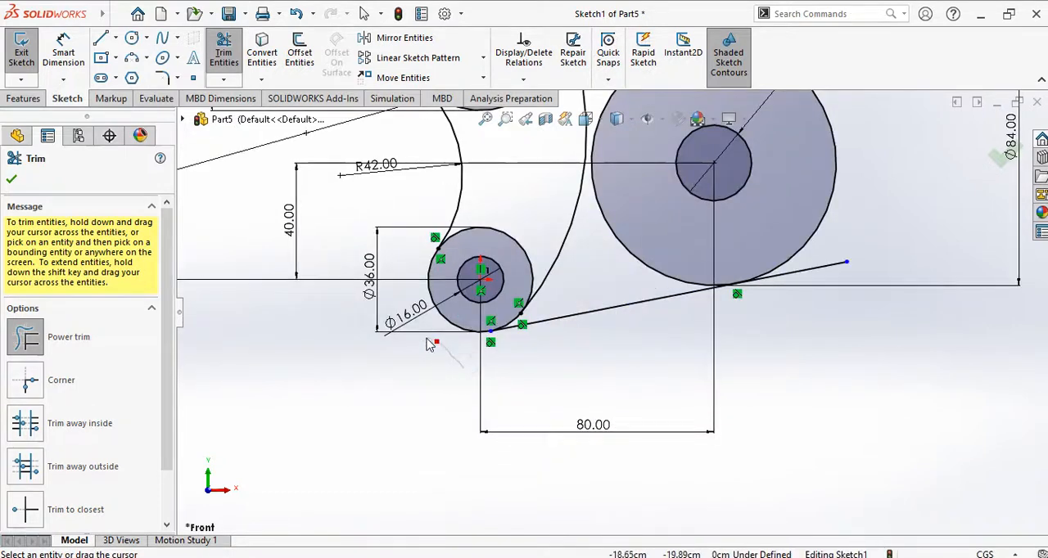
pyautogui.moveTo(823, 331); pyautogui.dragTo(849, 258)
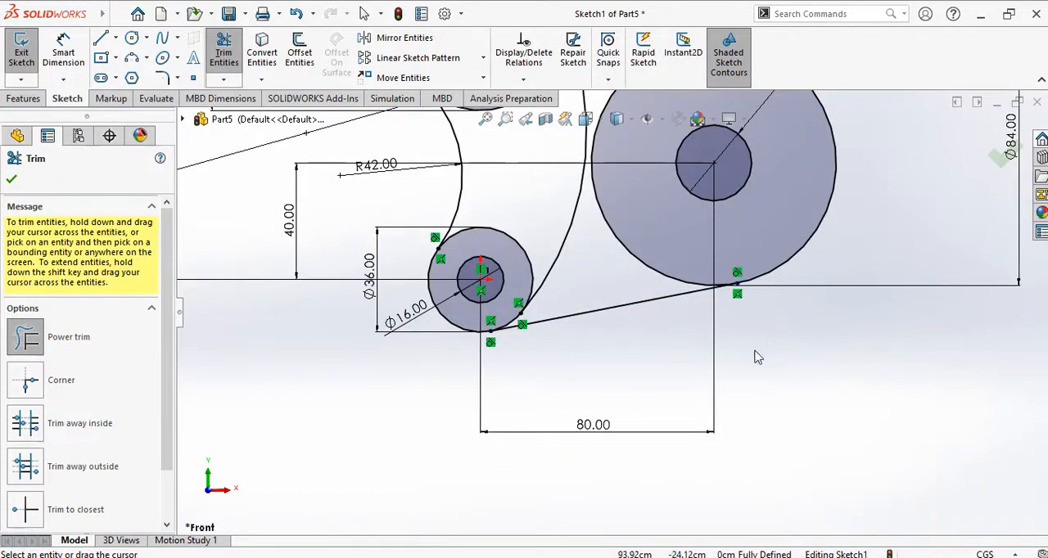
# Step: Trim away the inner arc of the 84 cm circle between the two tangent lines and finish trimming
pyautogui.scroll(2, 758, 357)
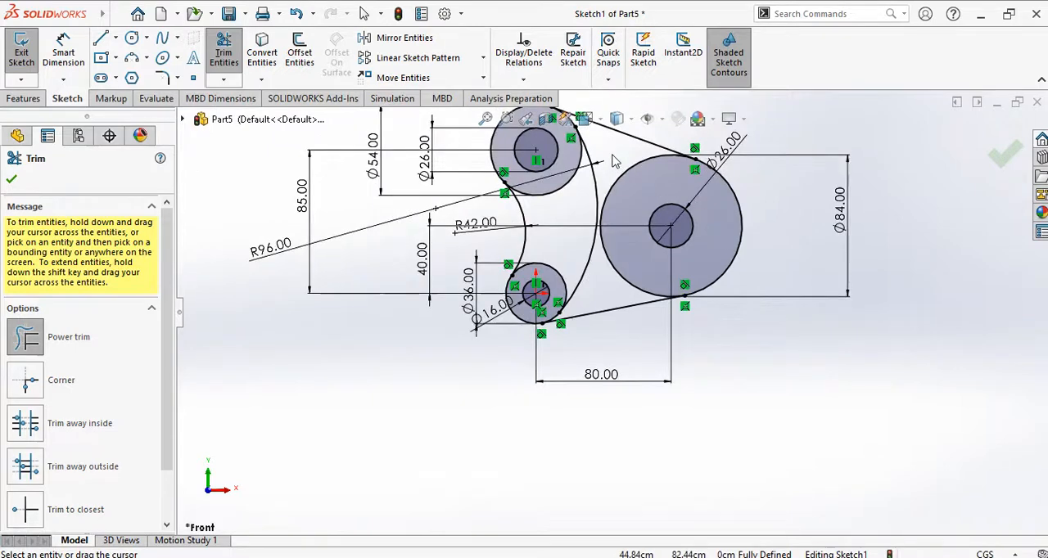
pyautogui.moveTo(616, 161); pyautogui.dragTo(629, 184)
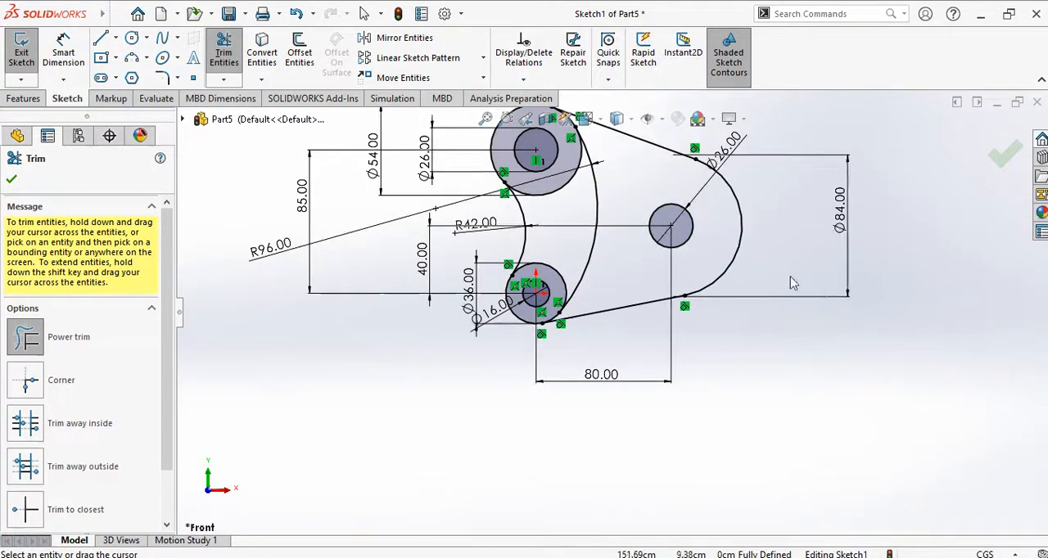
pyautogui.scroll(2, 722, 197)
pyautogui.scroll(-2, 703, 251)
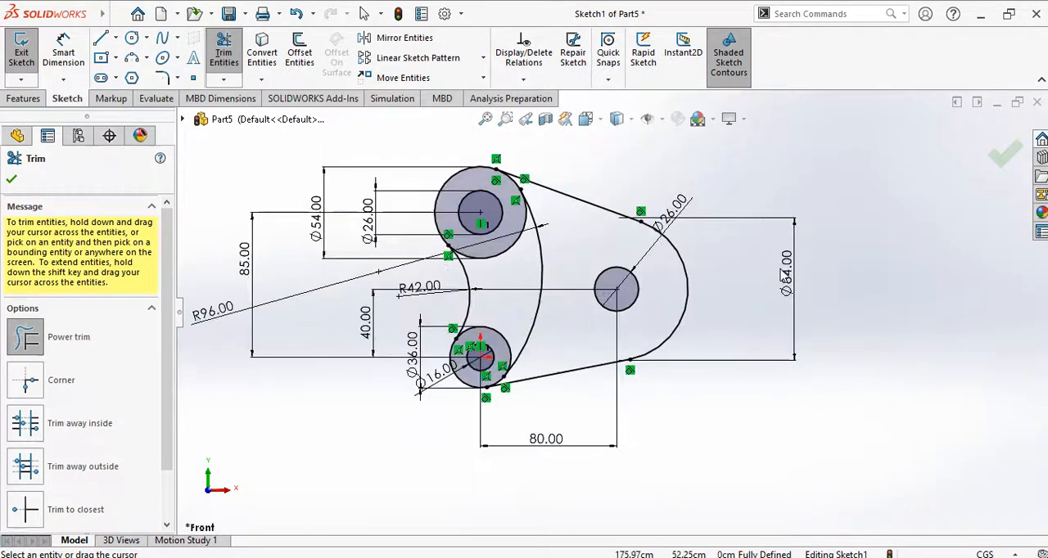
pyautogui.click(12, 179)
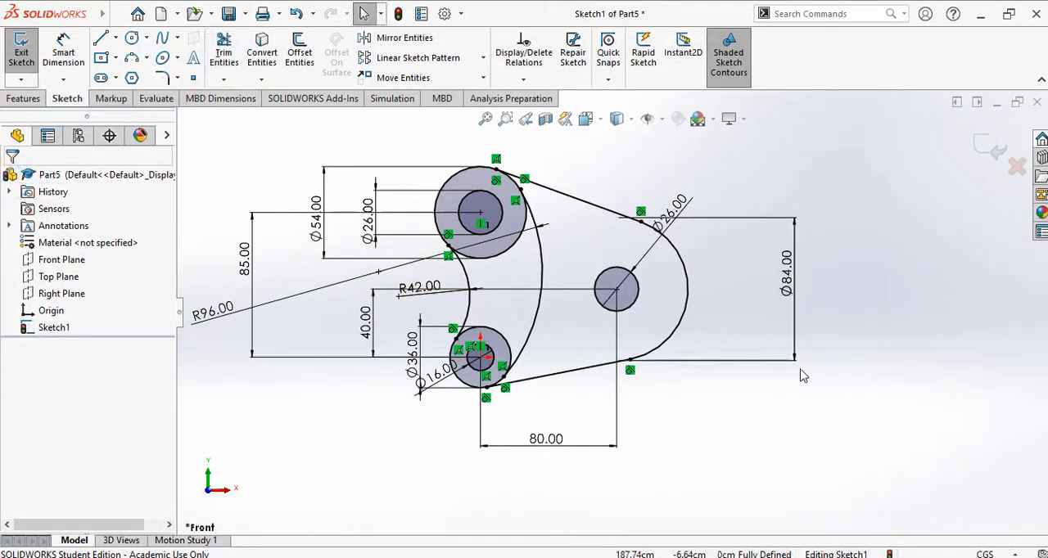
# Step: Check the Exercise 2 drawing in PowerPoint and sketch a circle about 62 cm in diameter, concentric with the right-hand 26 cm circle
pyautogui.click(671, 524)
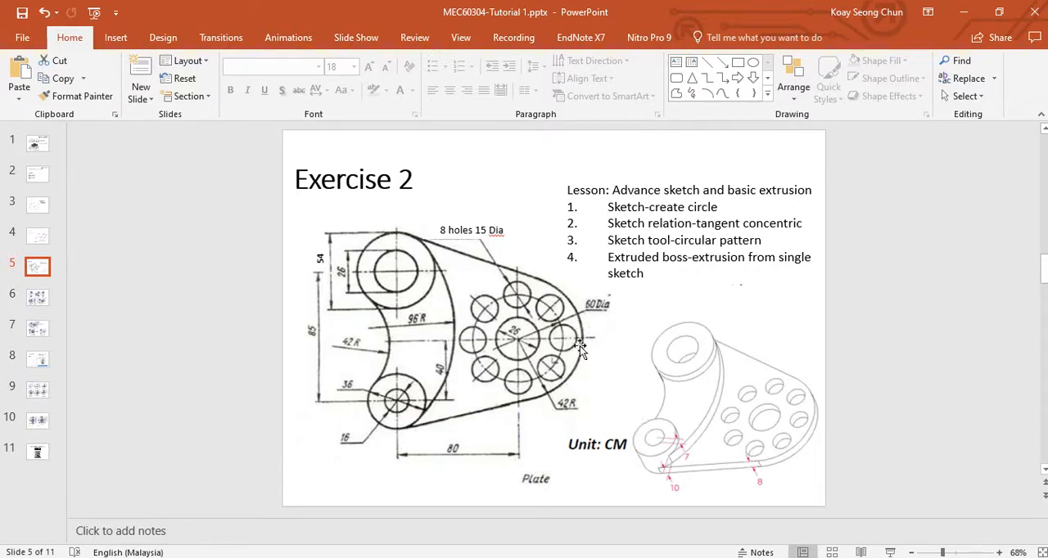
pyautogui.hotkey('alt', 'Tab')
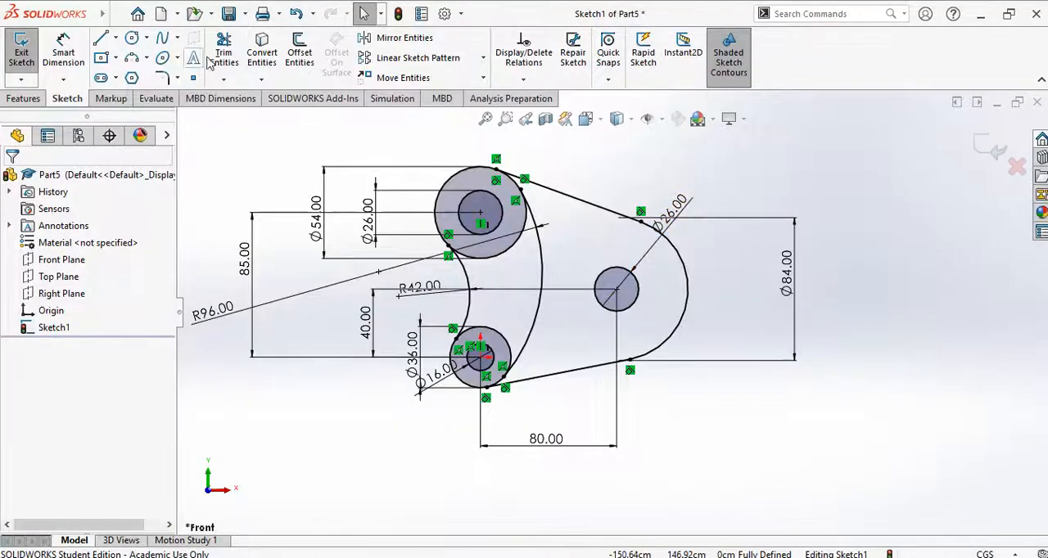
pyautogui.click(132, 39)
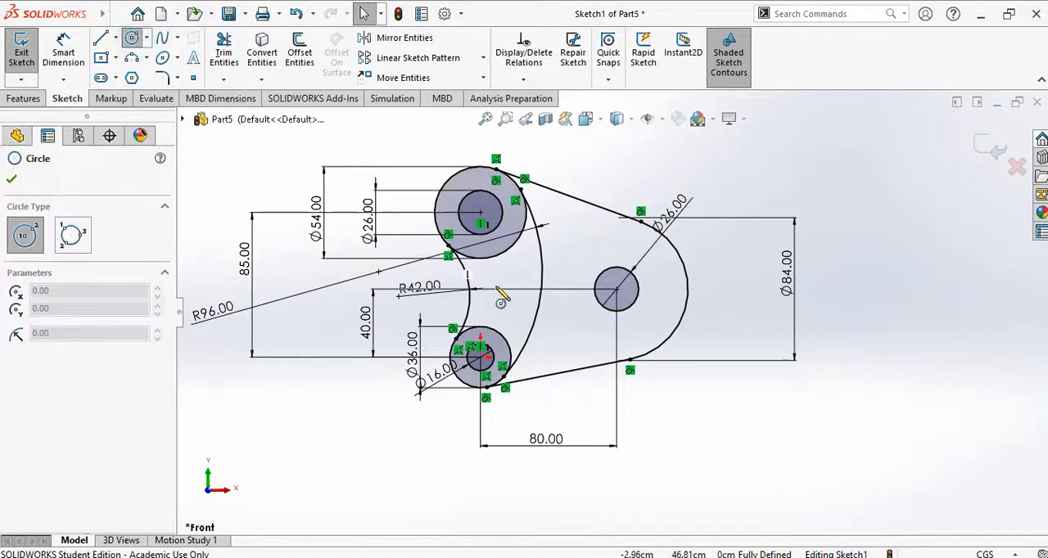
pyautogui.click(616, 289)
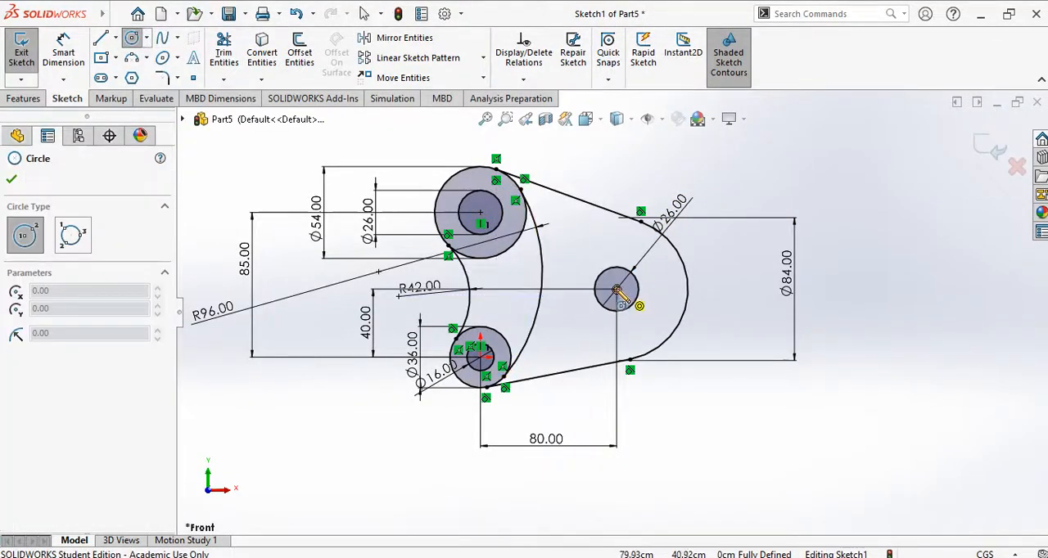
pyautogui.click(660, 259)
# Step: Dimension the new concentric circle's diameter as 60 cm
pyautogui.click(63, 50)
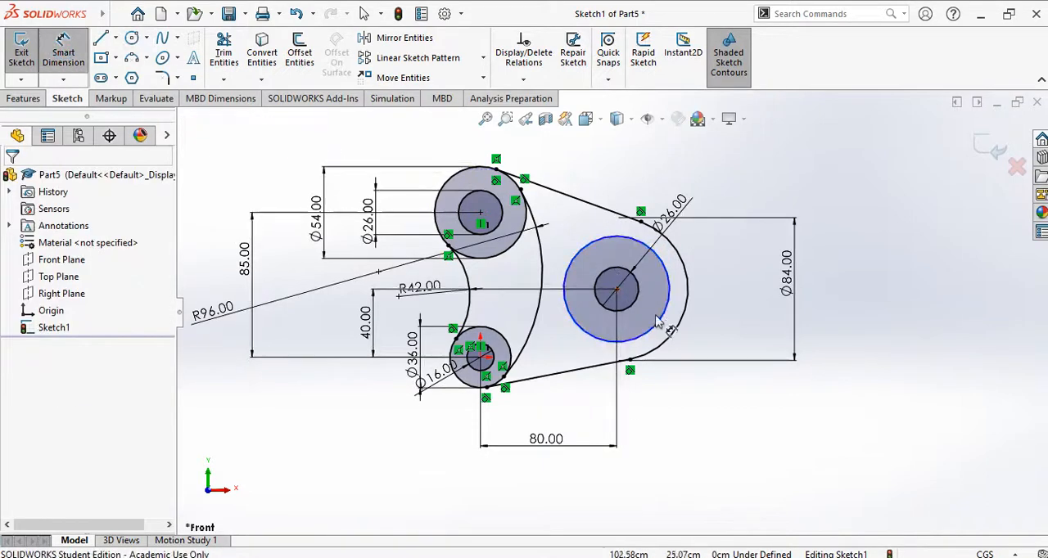
pyautogui.click(667, 270)
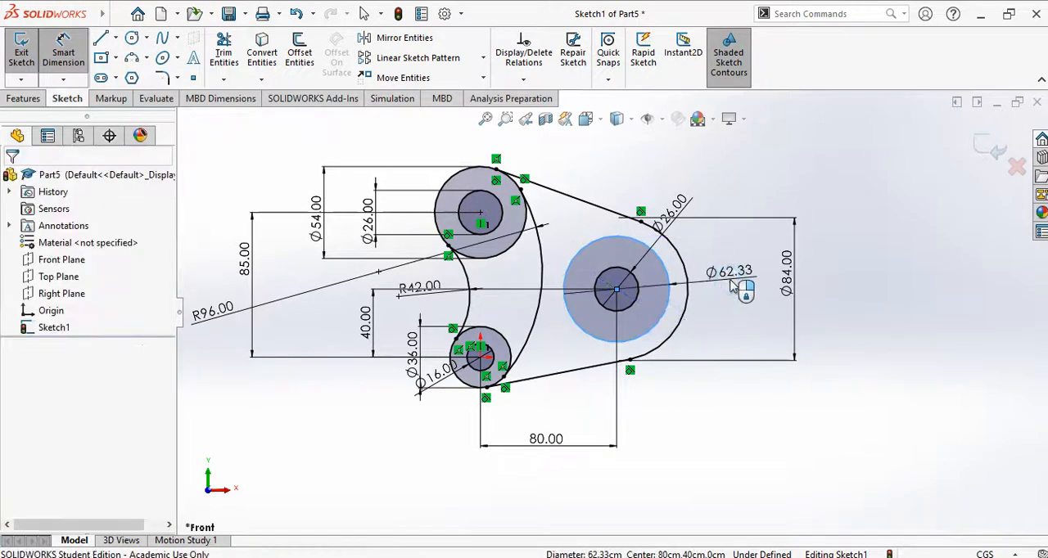
pyautogui.click(731, 286)
pyautogui.press('Return')
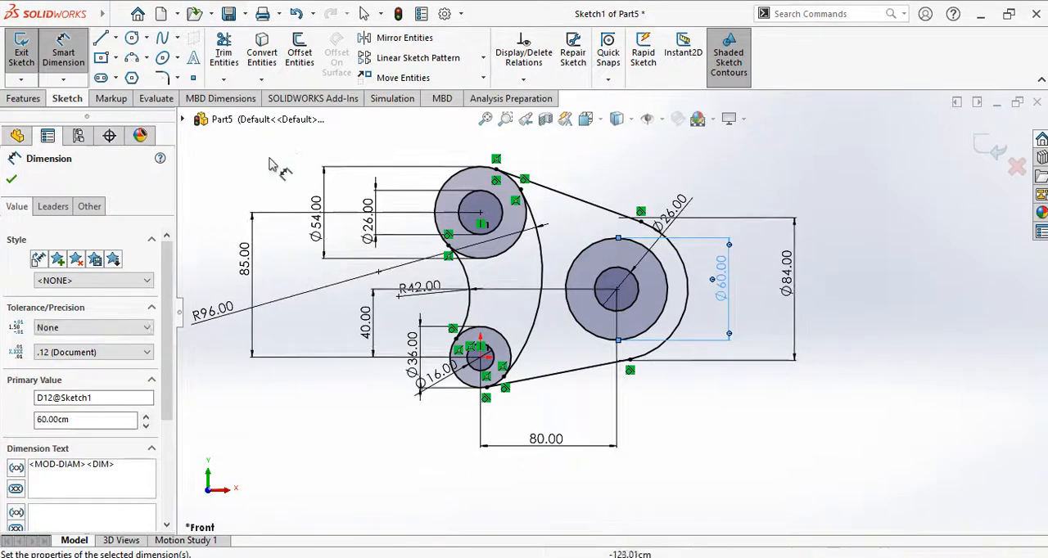
pyautogui.click(12, 181)
pyautogui.press('Escape')
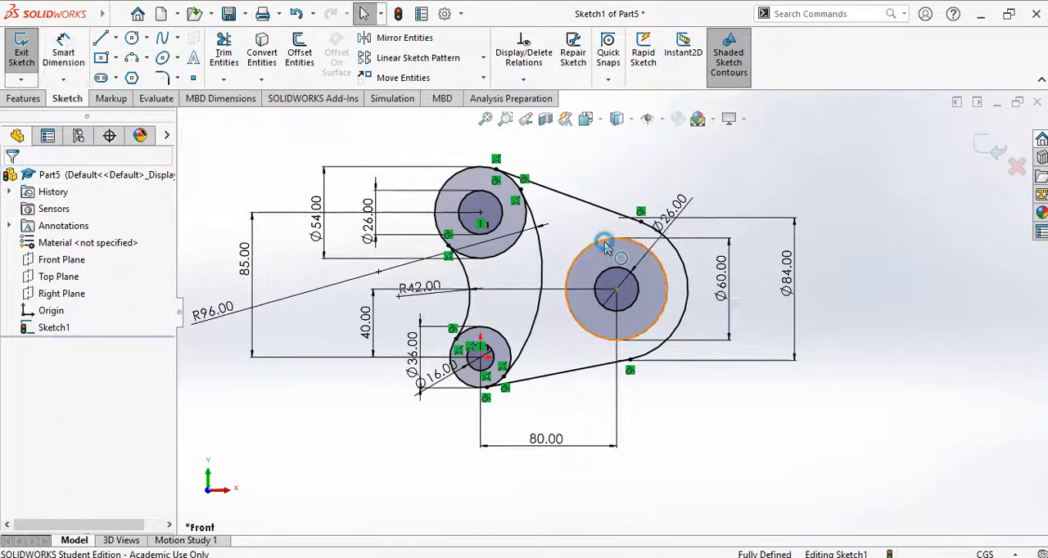
# Step: Convert the 60 cm circle to construction geometry
pyautogui.click(607, 248)
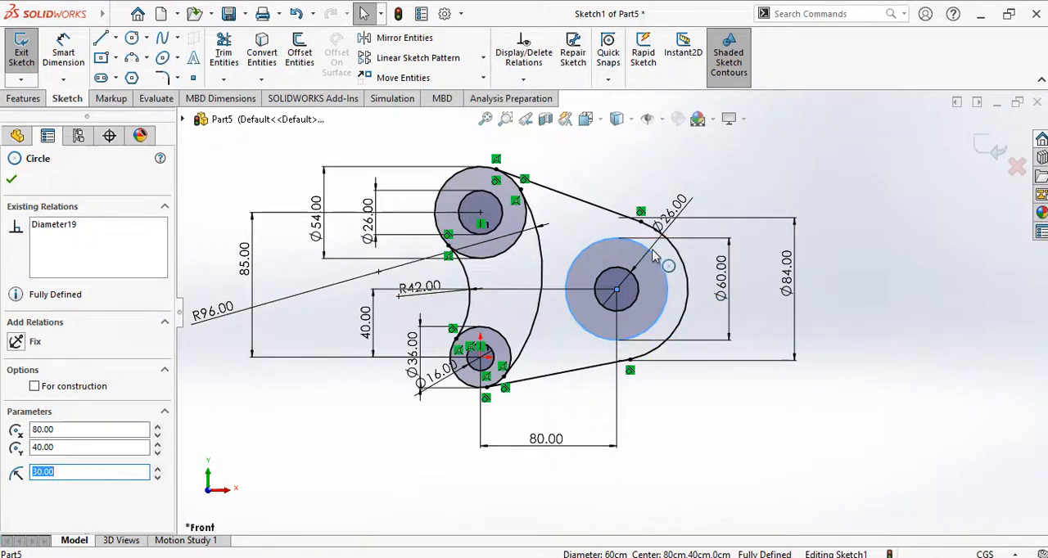
pyautogui.click(35, 387)
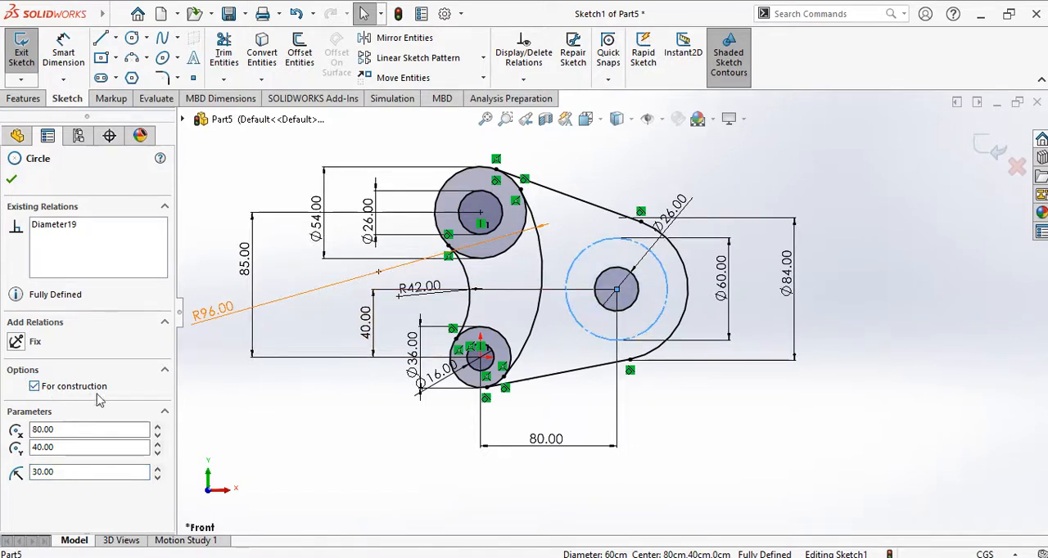
pyautogui.click(12, 179)
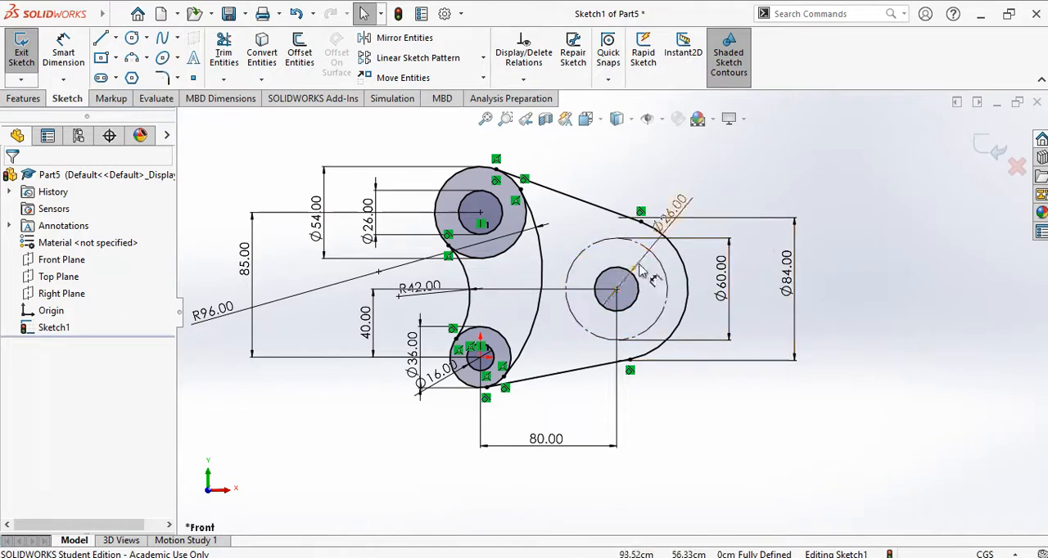
# Step: Check the hole pattern in the PowerPoint drawing and sketch a small circle centred on the left quadrant point of the 60 cm construction circle
pyautogui.scroll(-4, 606, 261)
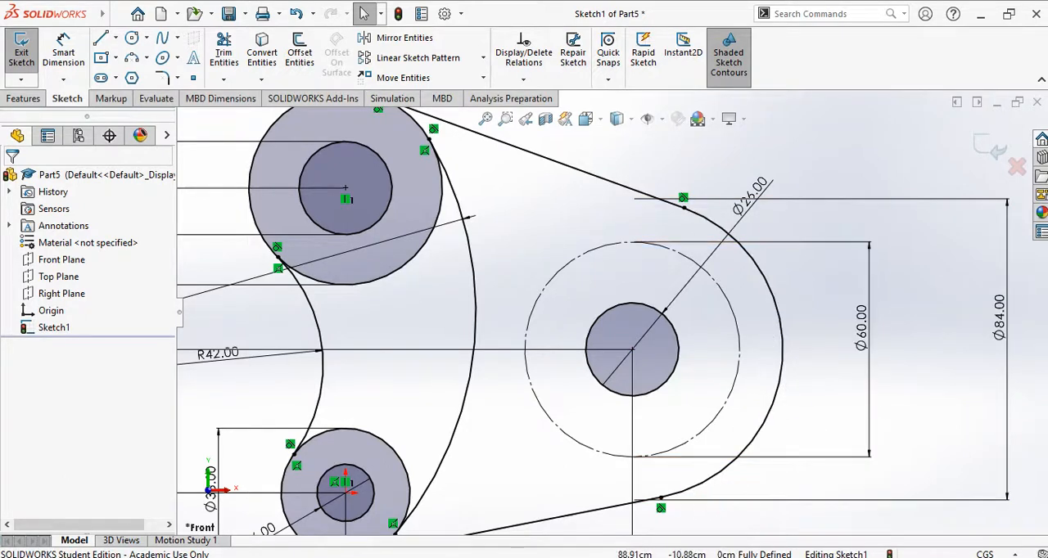
pyautogui.click(677, 524)
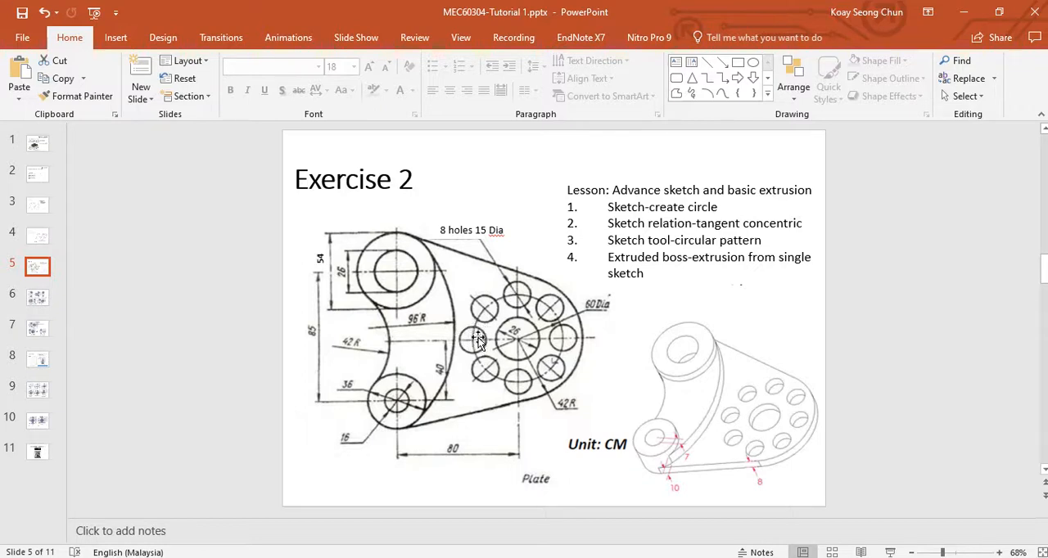
pyautogui.hotkey('alt', 'Tab')
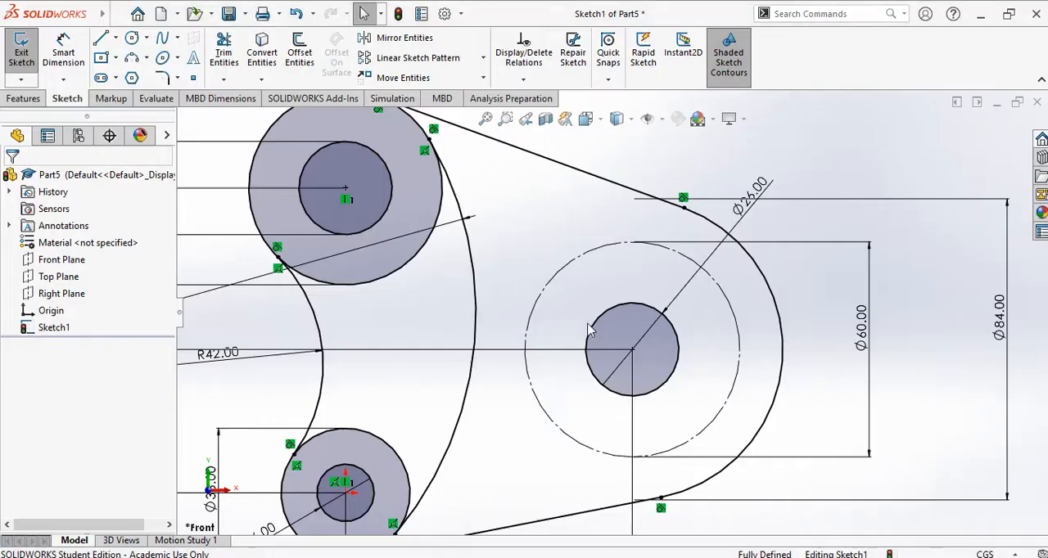
pyautogui.click(136, 44)
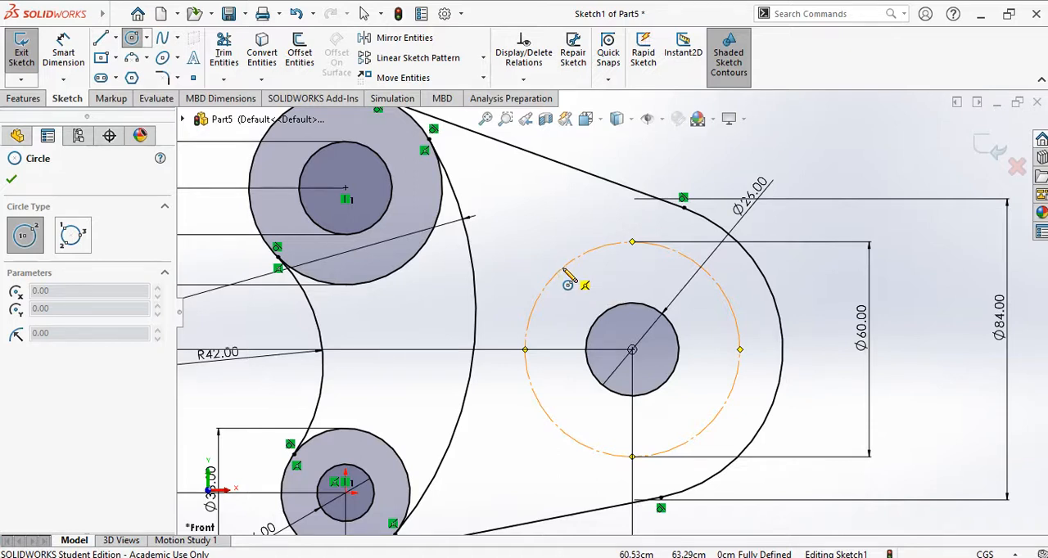
pyautogui.click(525, 350)
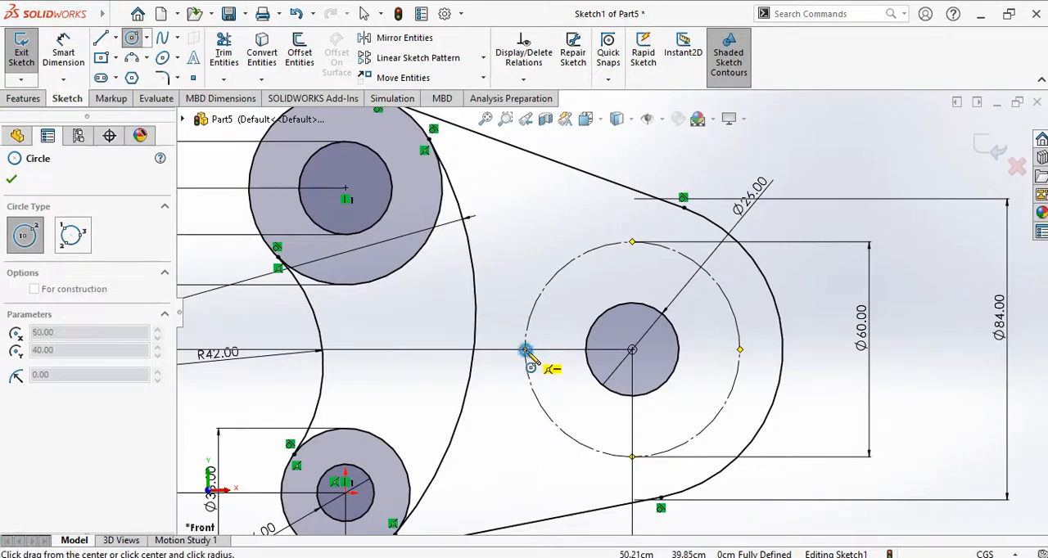
pyautogui.click(551, 353)
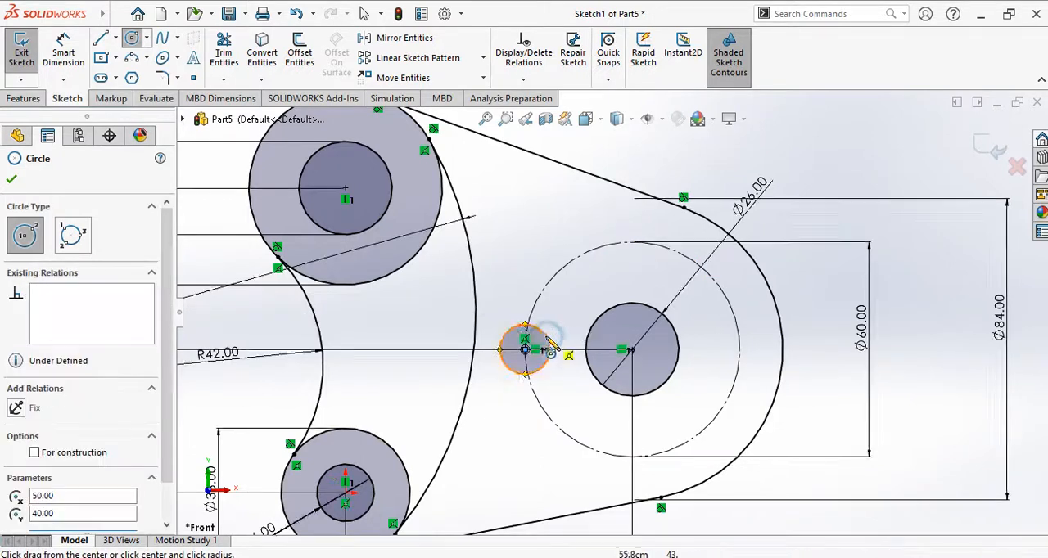
# Step: Dimension the small circle on the left quadrant of the 60 cm construction circle with a 15 cm diameter
pyautogui.click(63, 52)
pyautogui.click(499, 400)
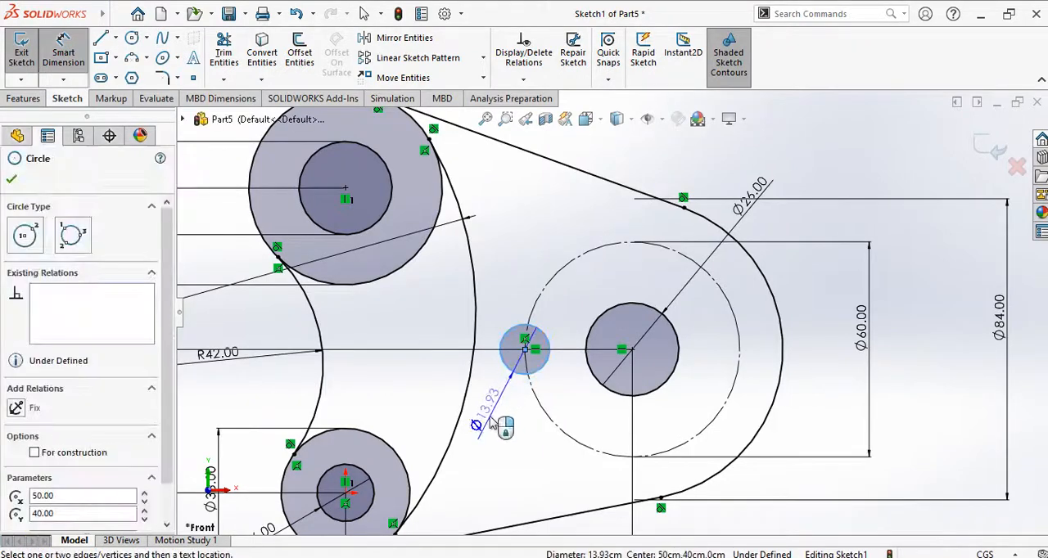
pyautogui.click(479, 430)
pyautogui.write('15')
pyautogui.press('Return')
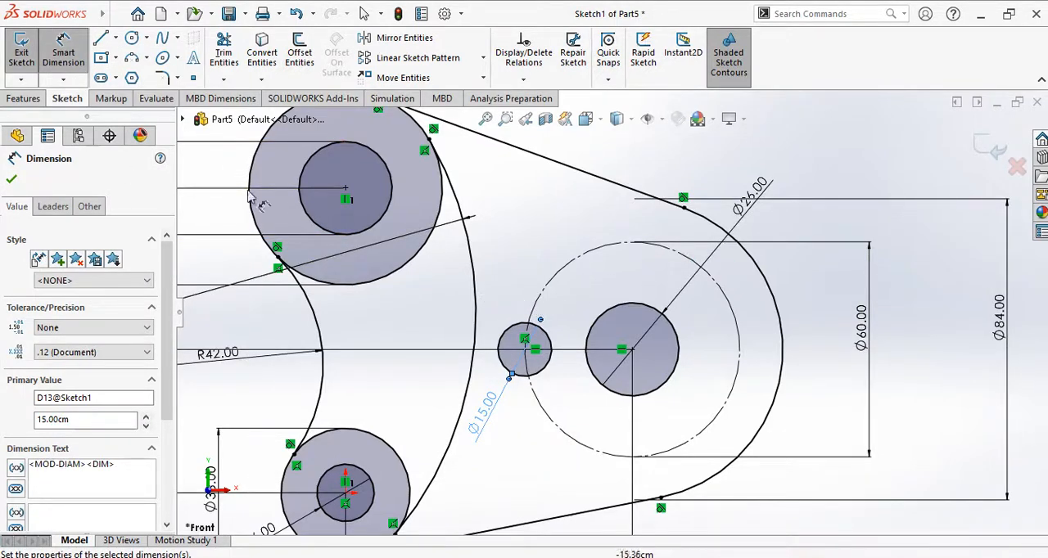
pyautogui.press('Escape')
pyautogui.press('Escape')
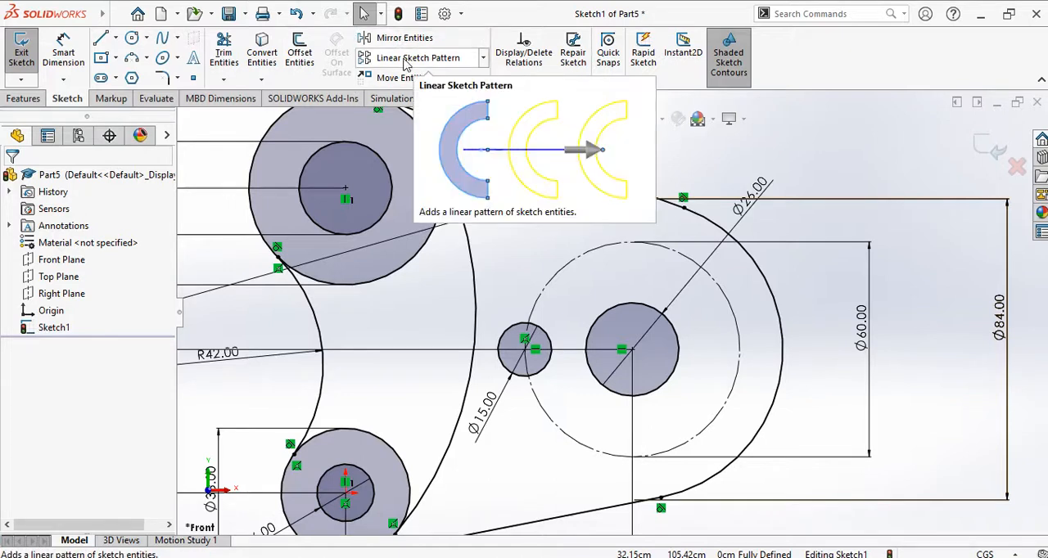
# Step: Create a circular sketch pattern of the 15 cm circle about the right-hand 26 cm circle's centre, with 8 instances equally spaced over 360 degrees
pyautogui.click(483, 57)
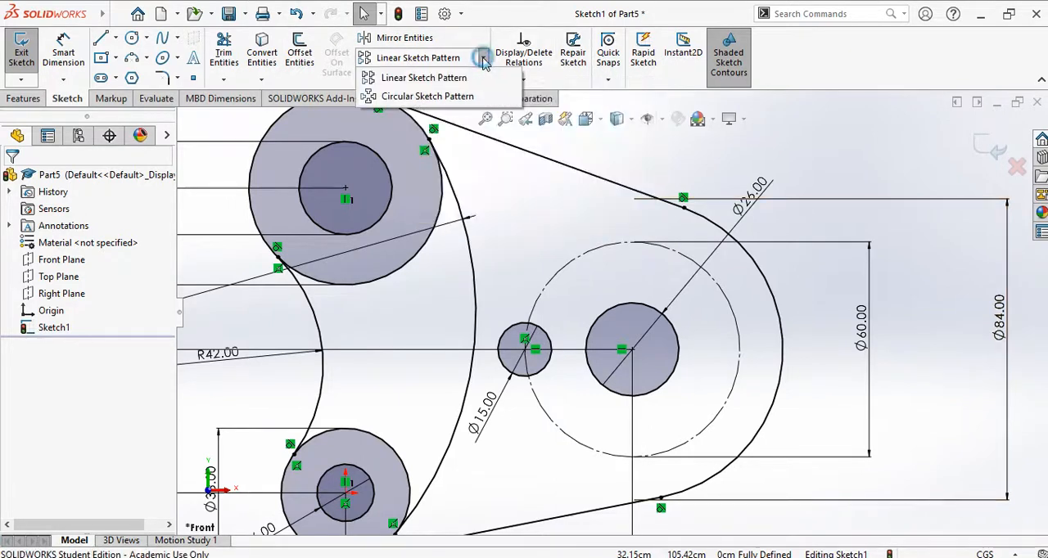
pyautogui.click(461, 99)
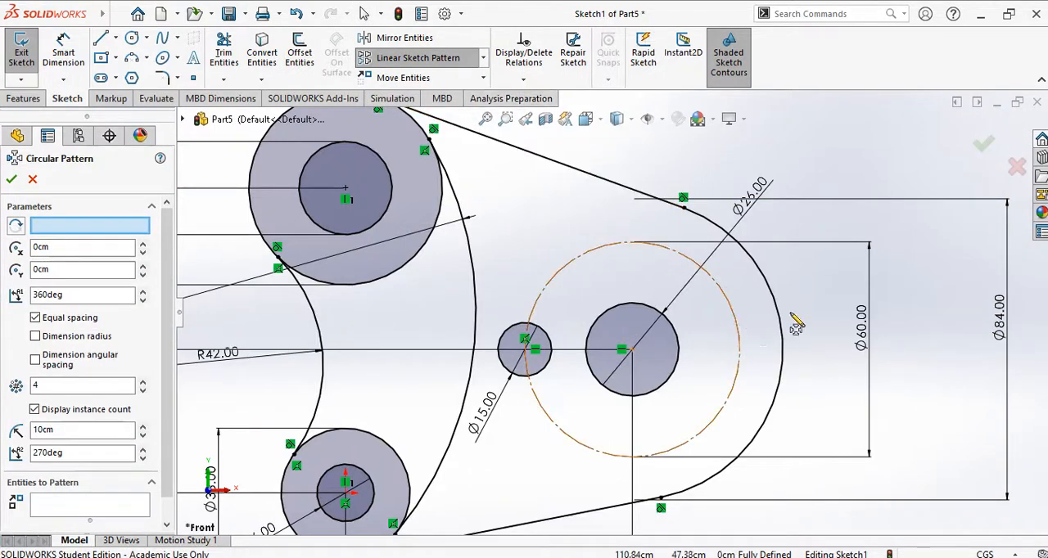
pyautogui.click(69, 232)
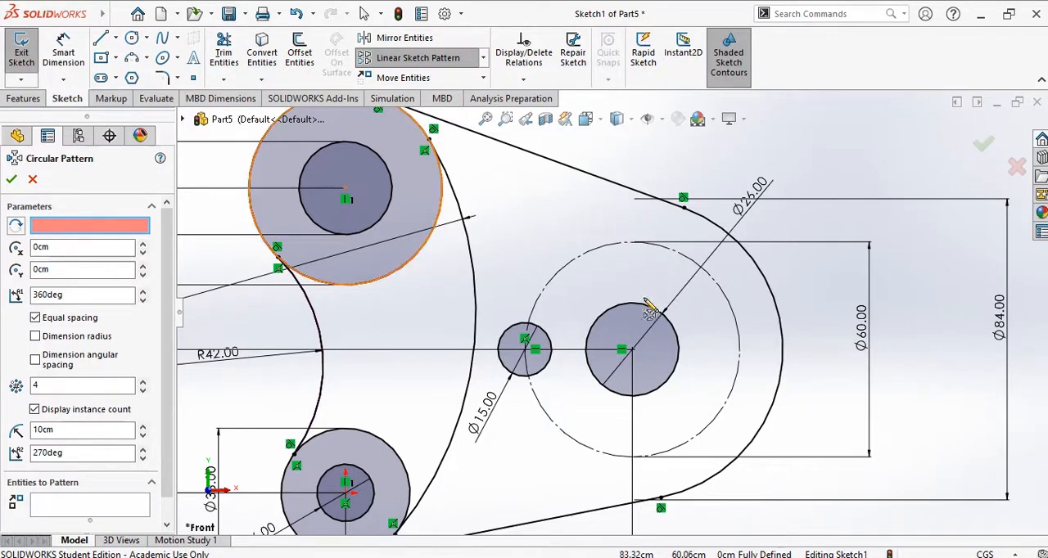
pyautogui.click(632, 351)
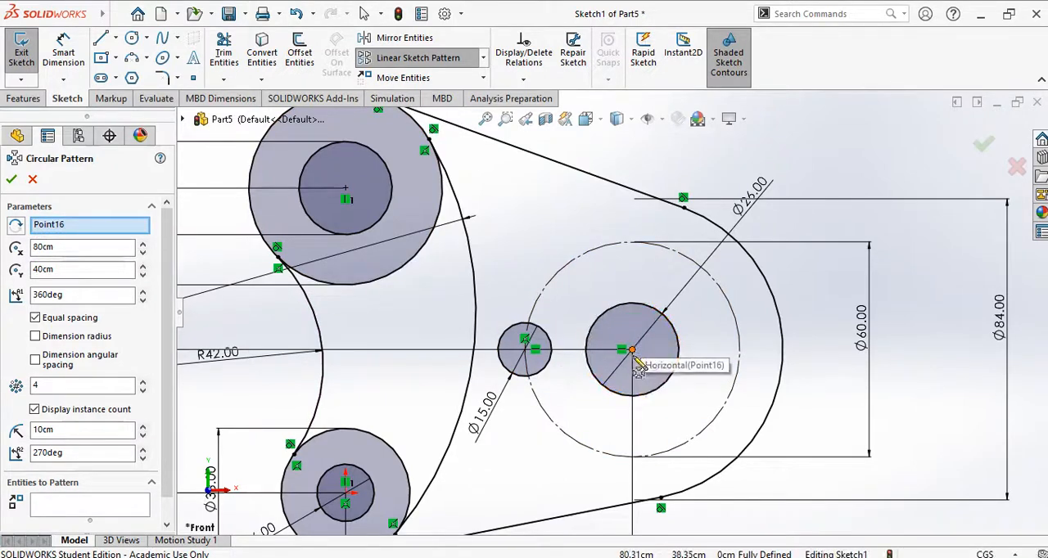
pyautogui.scroll(-2, 167, 260)
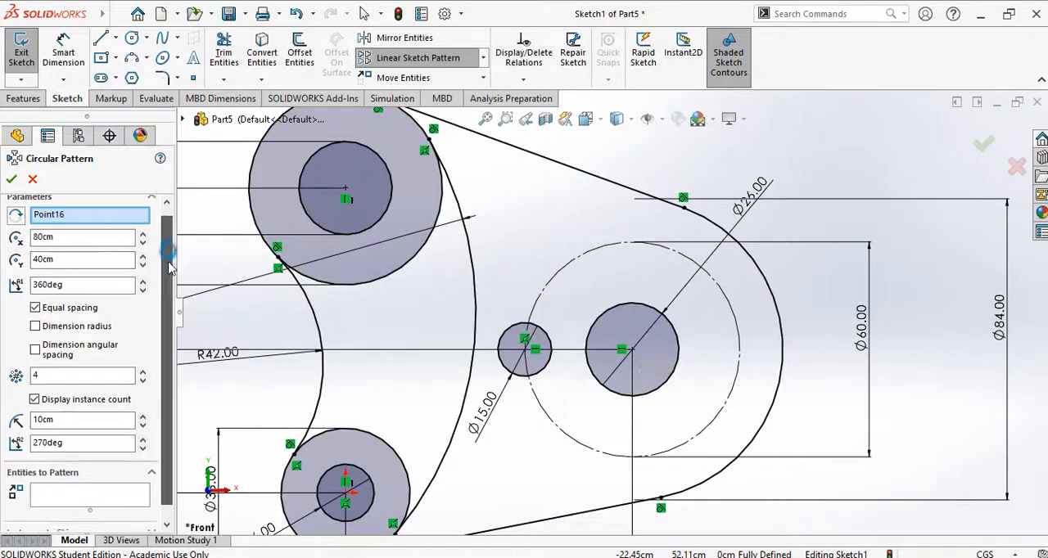
pyautogui.click(64, 363)
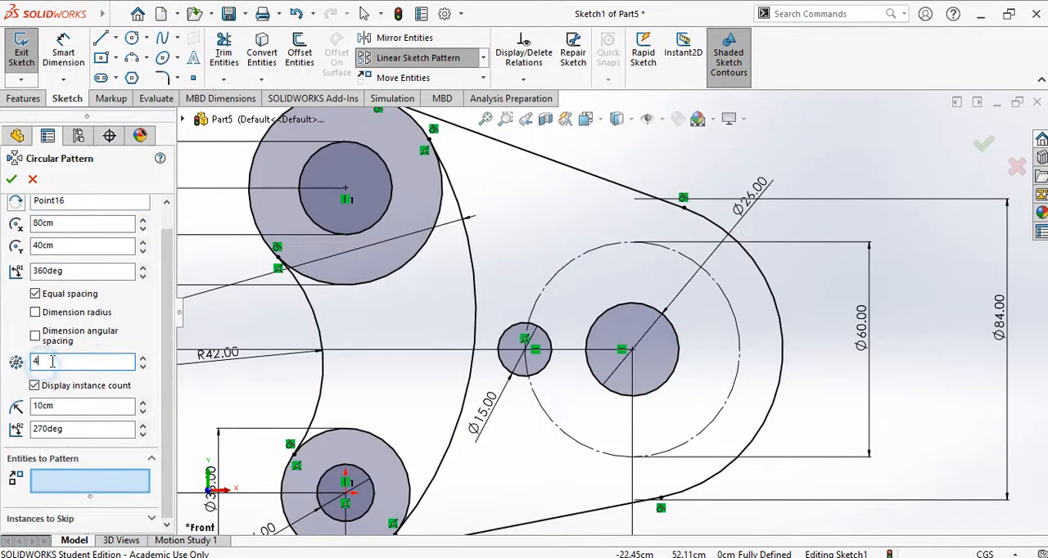
pyautogui.moveTo(51, 361); pyautogui.dragTo(27, 368)
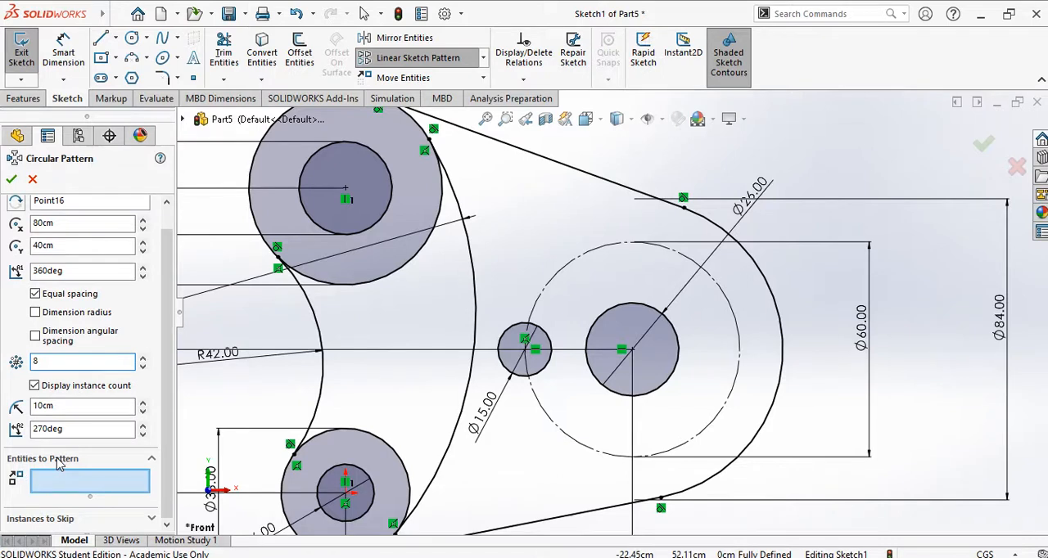
pyautogui.click(77, 487)
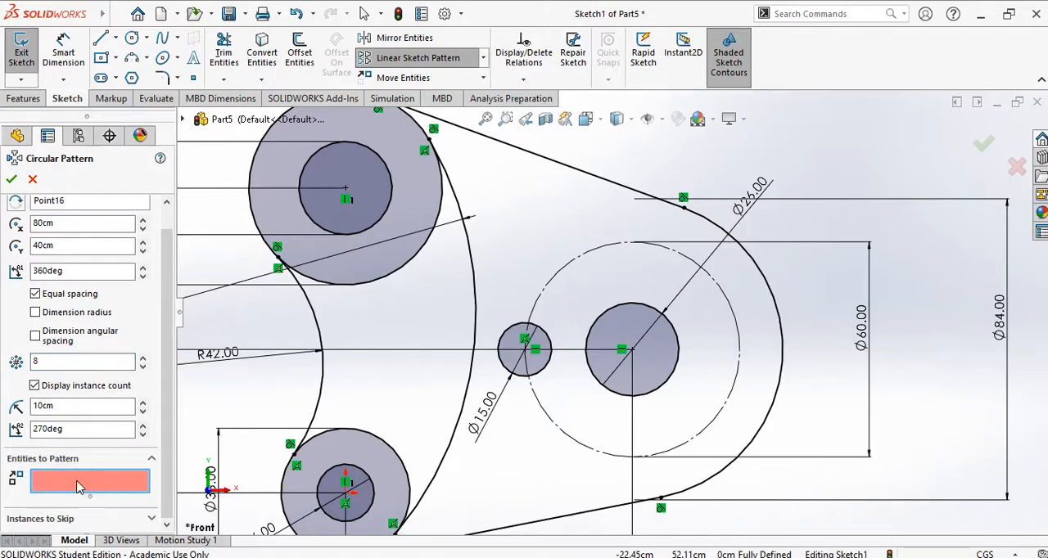
pyautogui.click(517, 350)
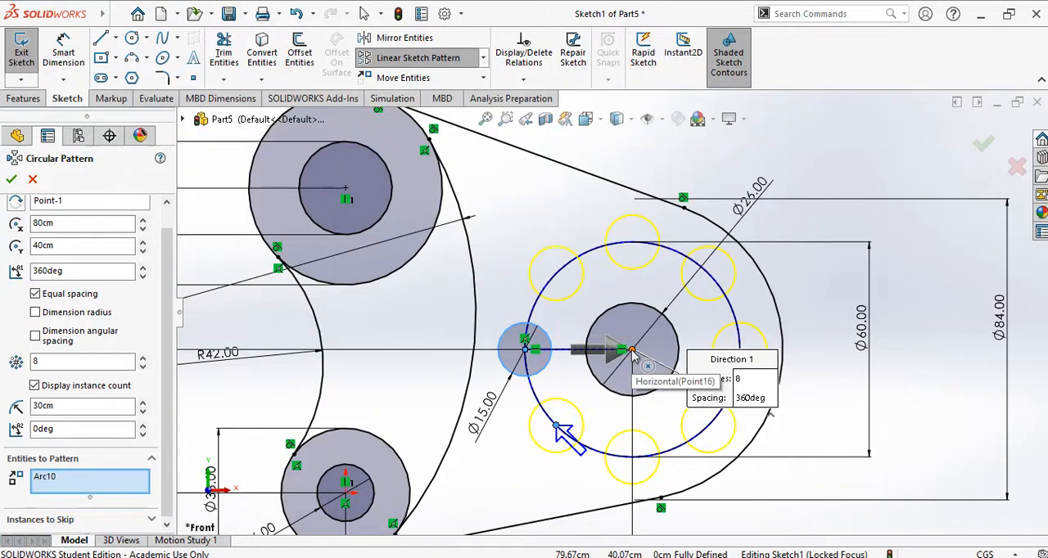
pyautogui.scroll(1, 103, 217)
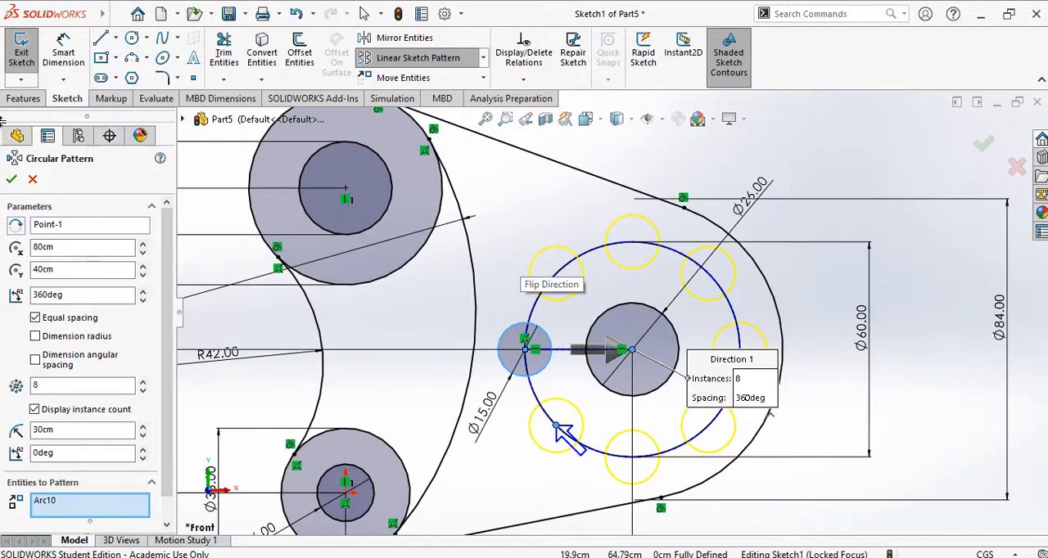
pyautogui.click(10, 180)
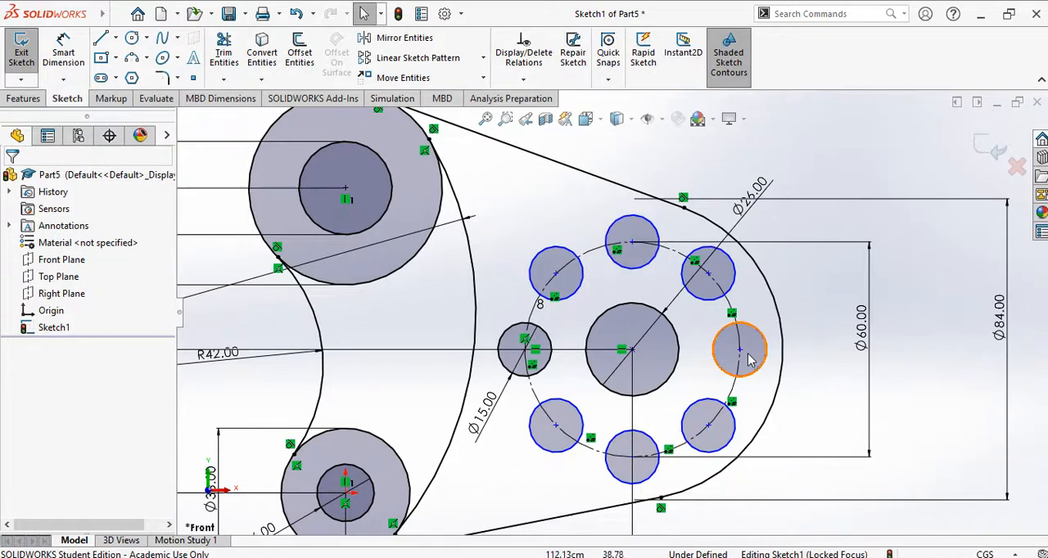
# Step: Snap the rightmost patterned circle's centre onto the 60 cm construction circle, horizontal with the pattern centre, and inspect its coincident relation
pyautogui.moveTo(741, 352)
pyautogui.mouseDown()
pyautogui.moveTo(704, 262)
pyautogui.moveTo(667, 336)
pyautogui.moveTo(704, 320)
pyautogui.moveTo(718, 328)
pyautogui.moveTo(703, 317)
pyautogui.moveTo(714, 303)
pyautogui.moveTo(741, 353)
pyautogui.mouseUp()
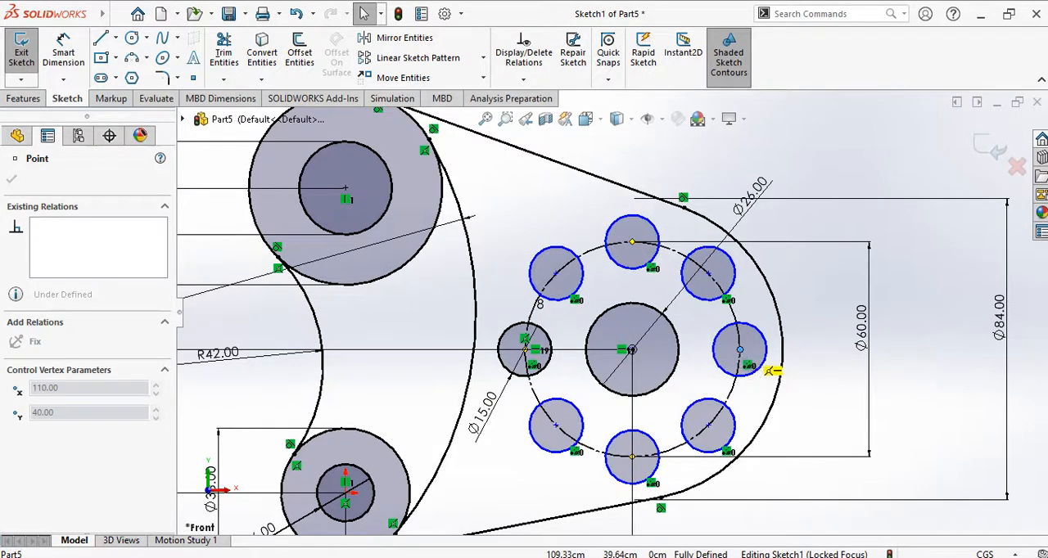
pyautogui.click(910, 385)
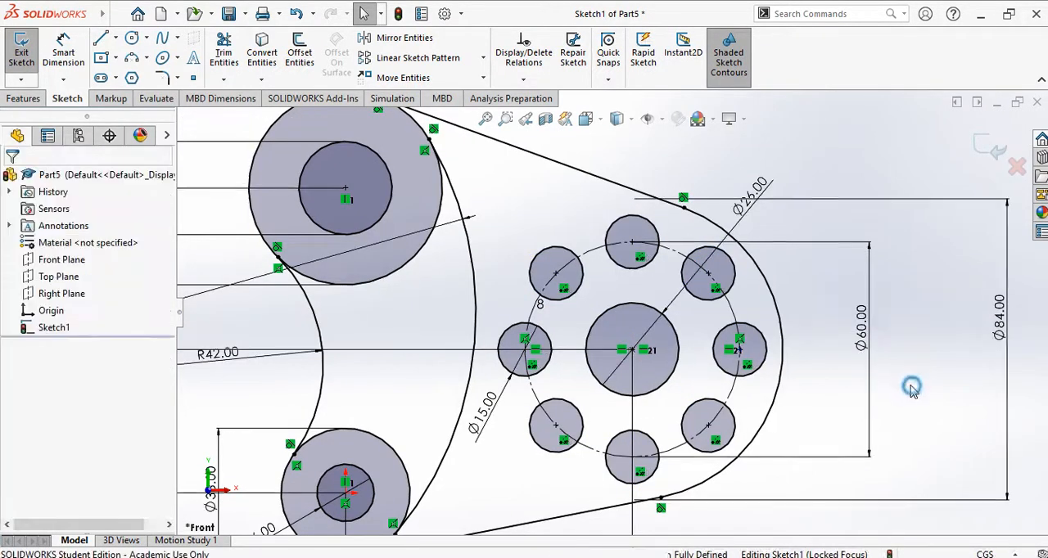
pyautogui.click(758, 336)
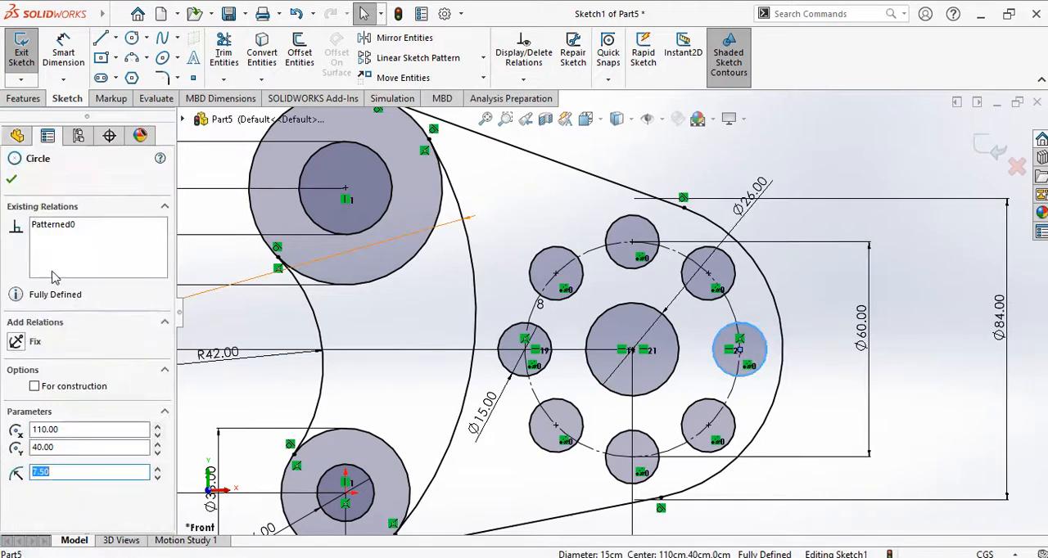
pyautogui.click(807, 363)
pyautogui.click(739, 349)
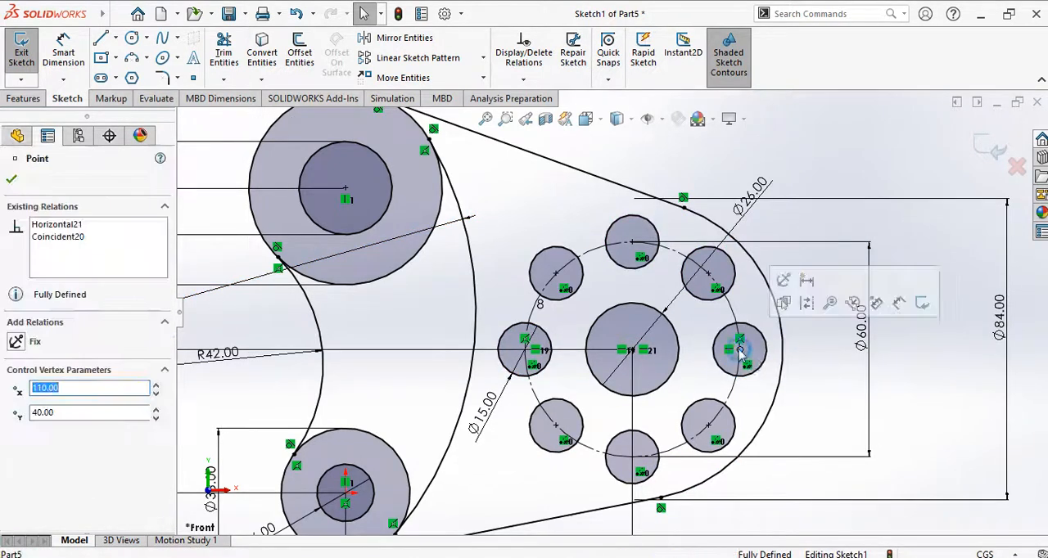
pyautogui.click(71, 239)
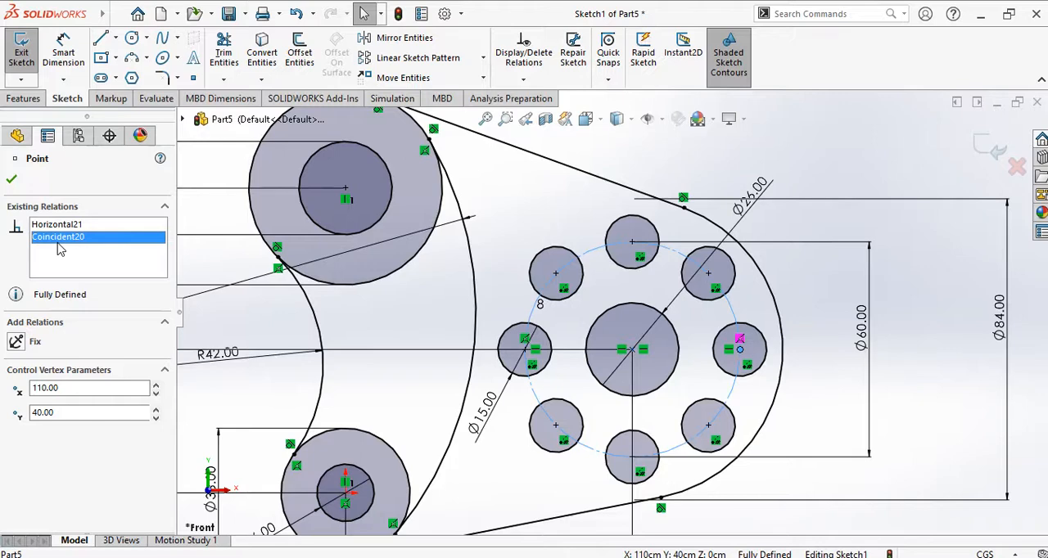
pyautogui.click(954, 373)
# Step: Check the Exercise 2 drawing in PowerPoint and set up a blind boss extrusion of the plate sketch with a 25 cm depth
pyautogui.scroll(5, 578, 360)
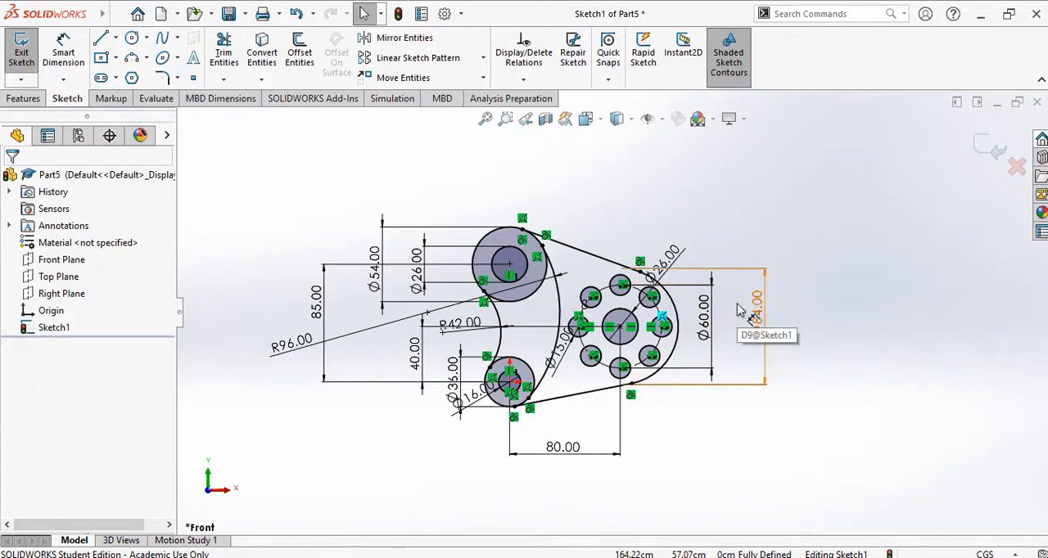
pyautogui.click(27, 101)
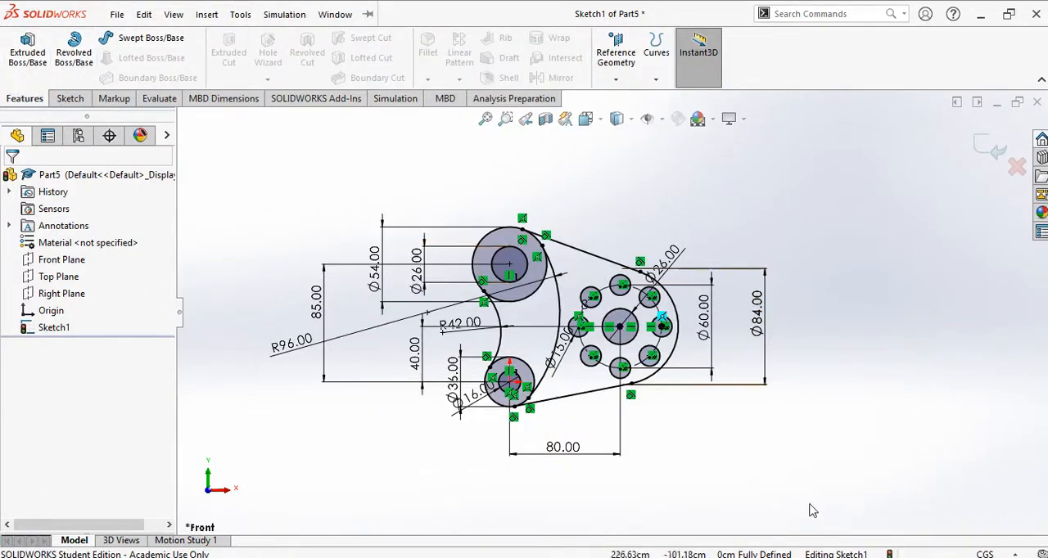
pyautogui.hotkey('alt', 'Tab')
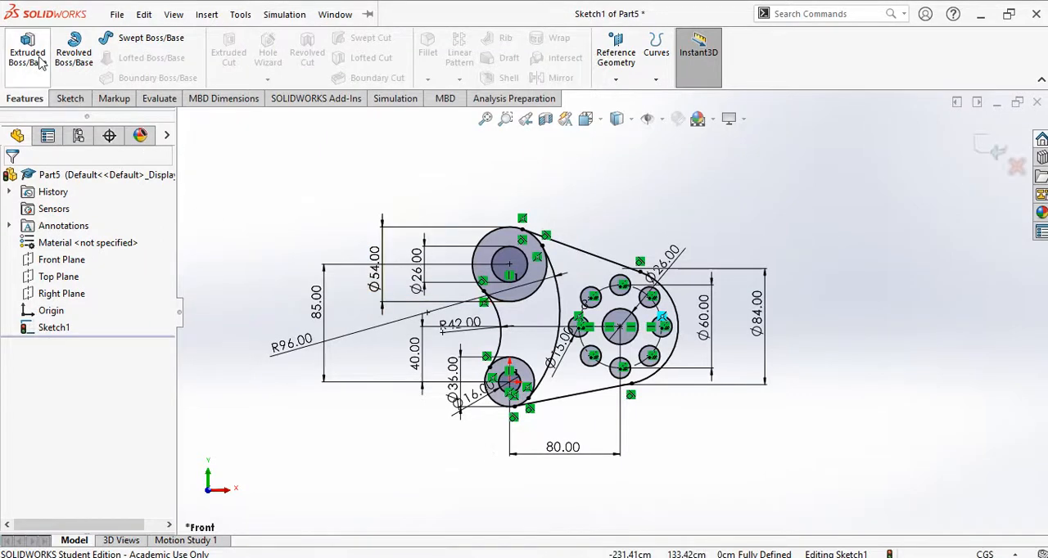
pyautogui.click(41, 64)
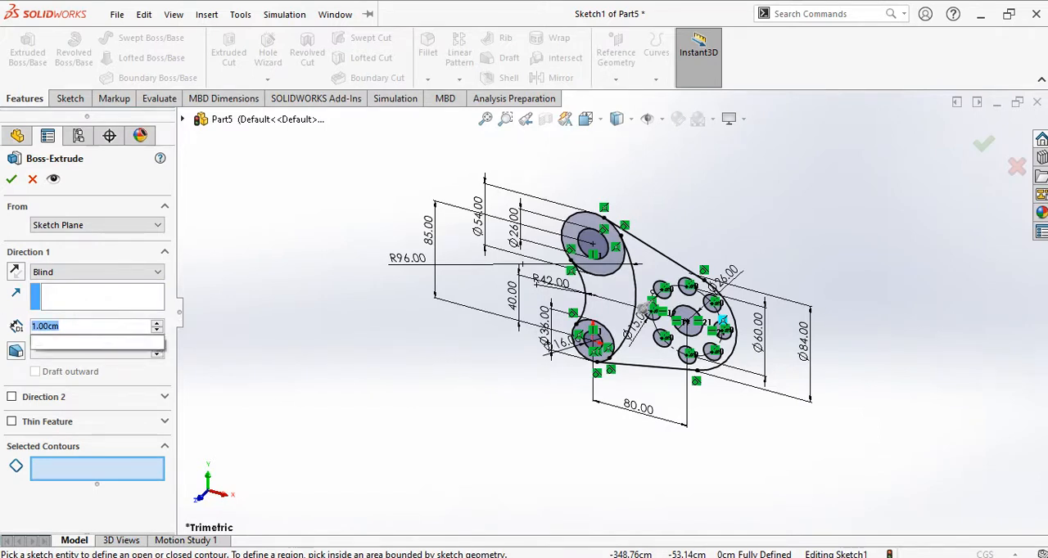
pyautogui.write('25')
pyautogui.press('Return')
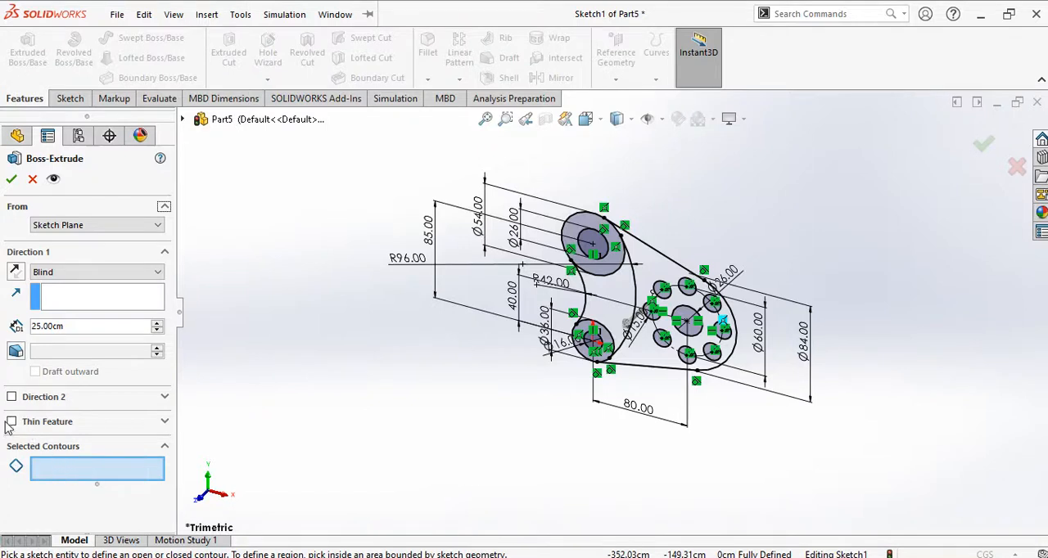
# Step: Extrude only the upper ring between the 26 and 54 cm circles and the lower ring between the 16 and 36 cm circles
pyautogui.click(72, 469)
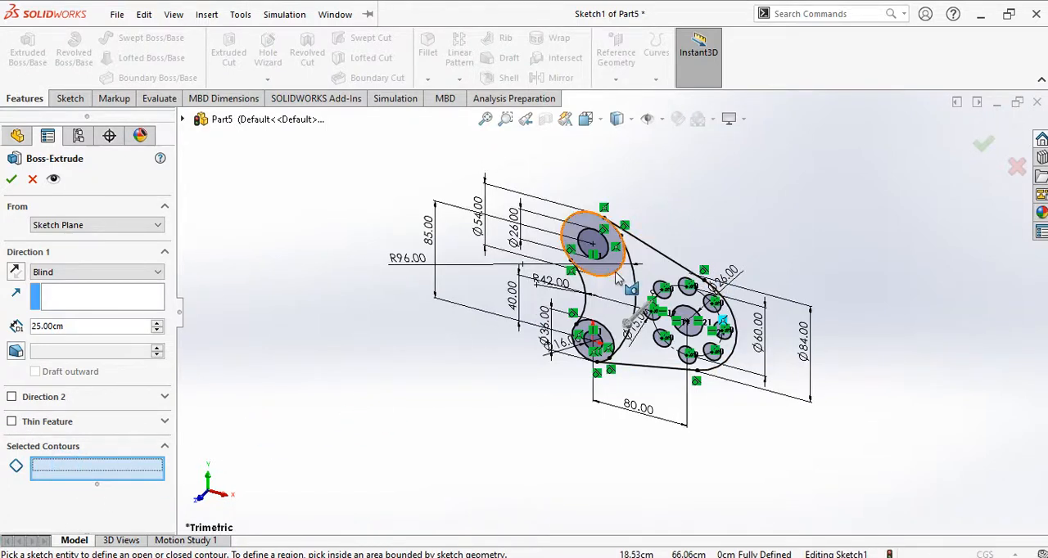
pyautogui.scroll(-2, 616, 270)
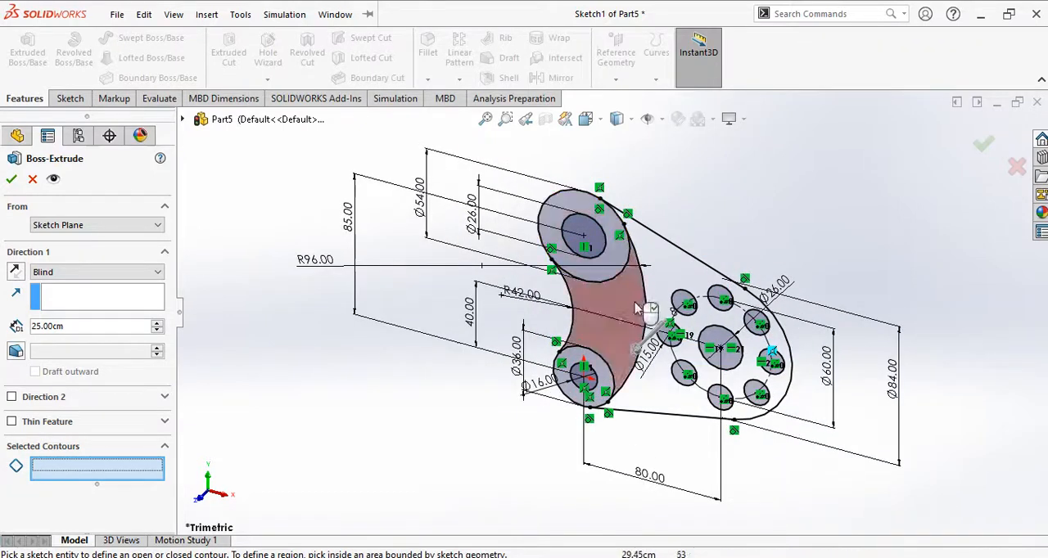
pyautogui.click(616, 256)
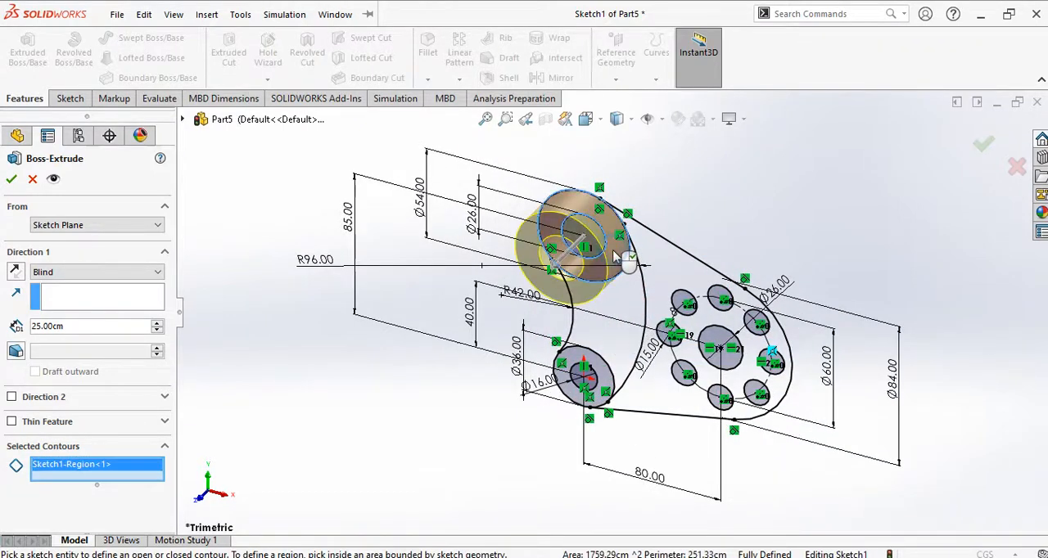
pyautogui.click(614, 381)
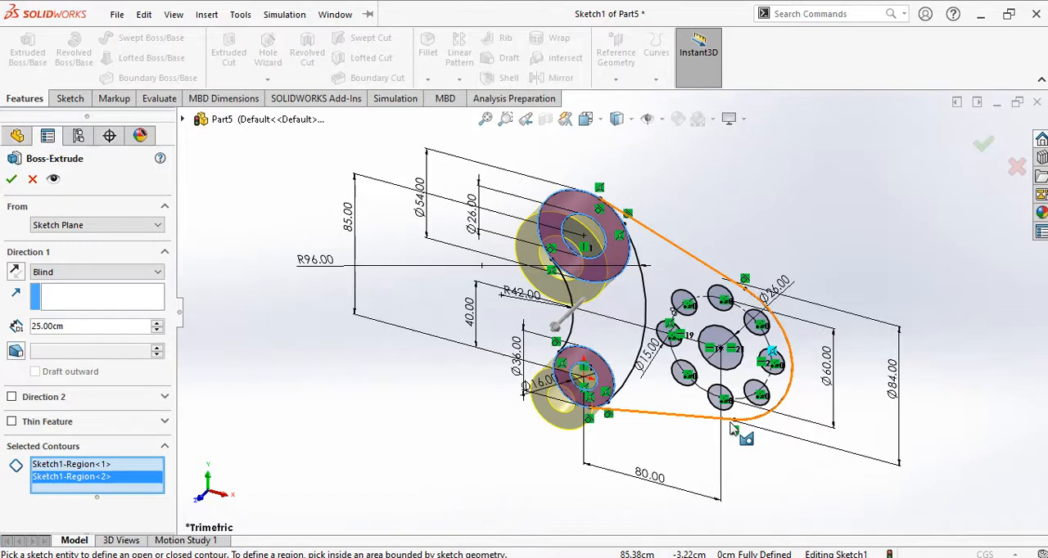
pyautogui.click(12, 180)
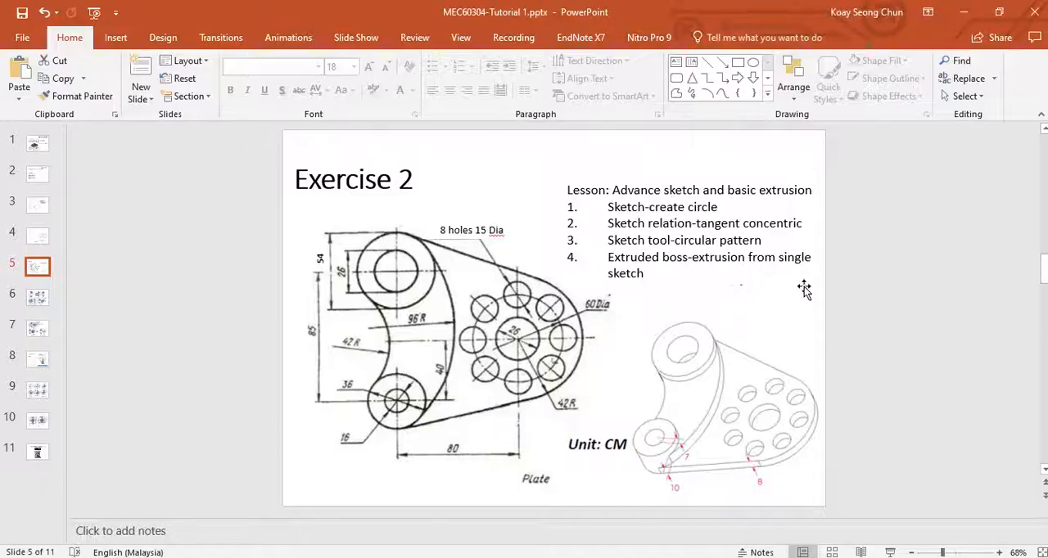
# Step: Check the Exercise 2 isometric drawing in PowerPoint, return to SOLIDWORKS and select the plate sketch under the ring extrusion
pyautogui.click(686, 403)
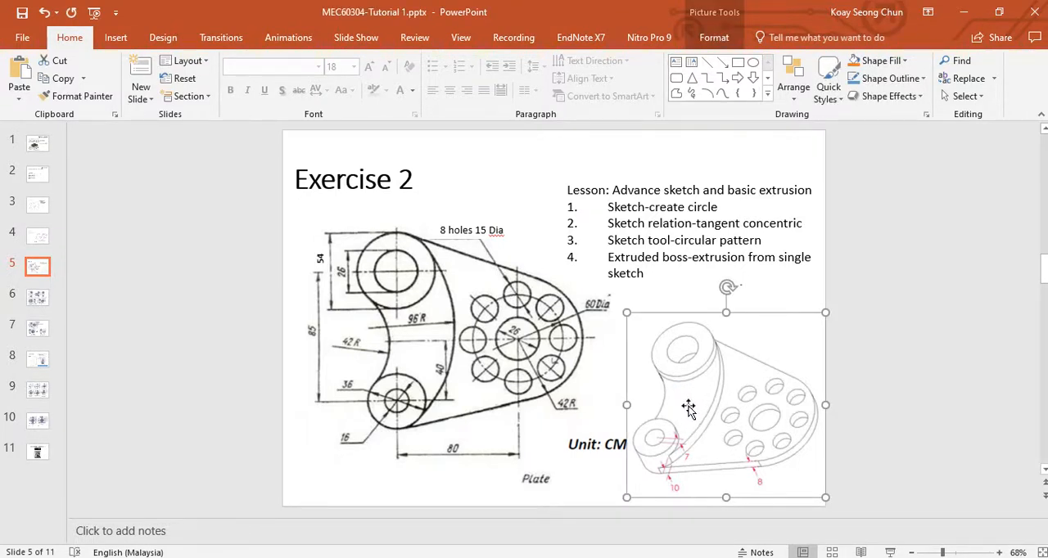
pyautogui.click(897, 344)
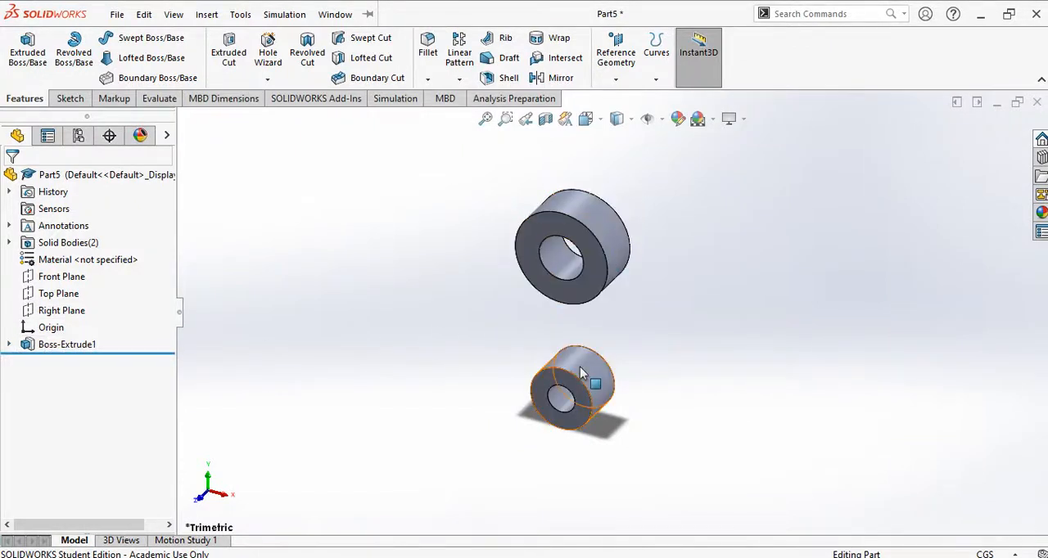
pyautogui.click(72, 355)
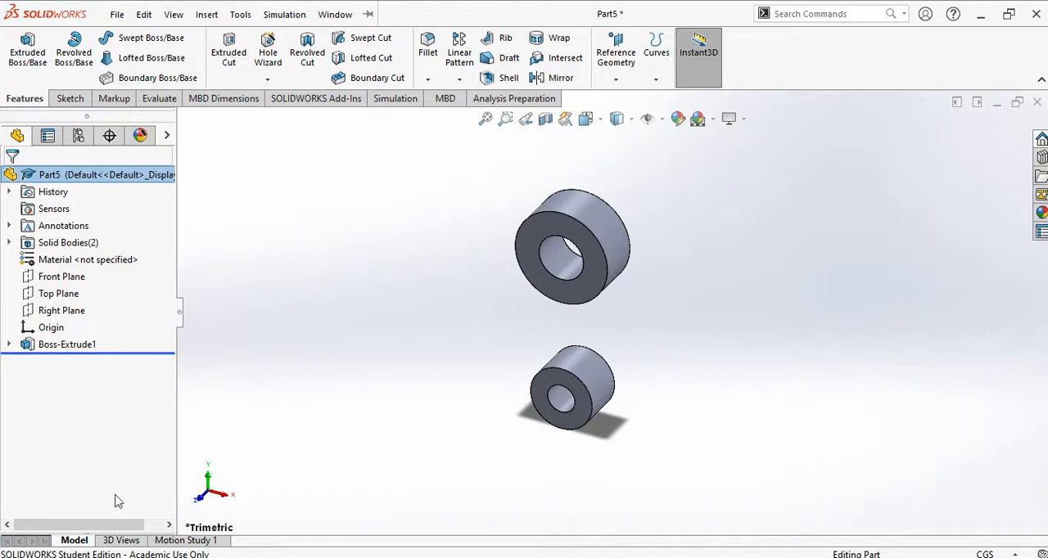
pyautogui.click(70, 345)
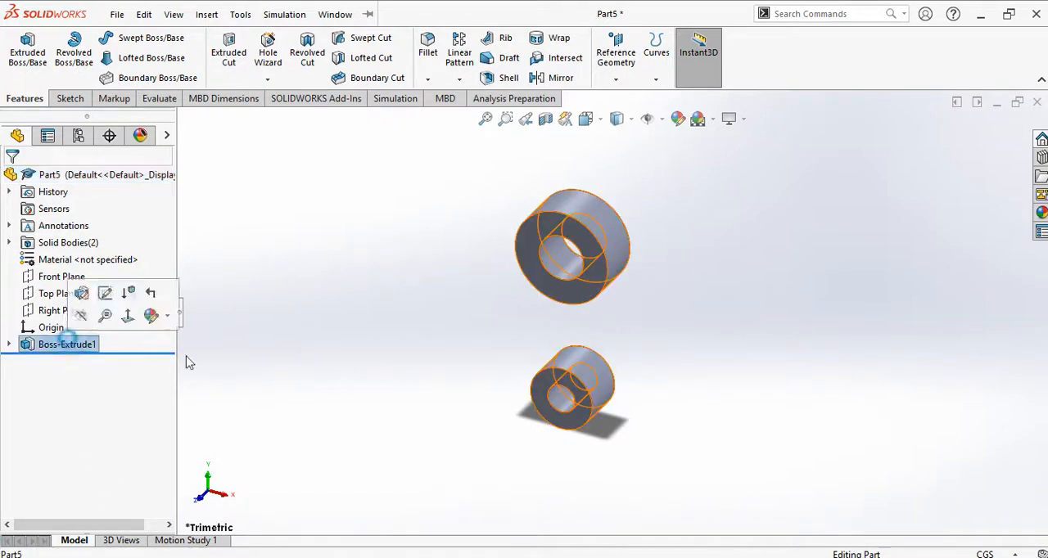
pyautogui.click(409, 228)
pyautogui.click(8, 344)
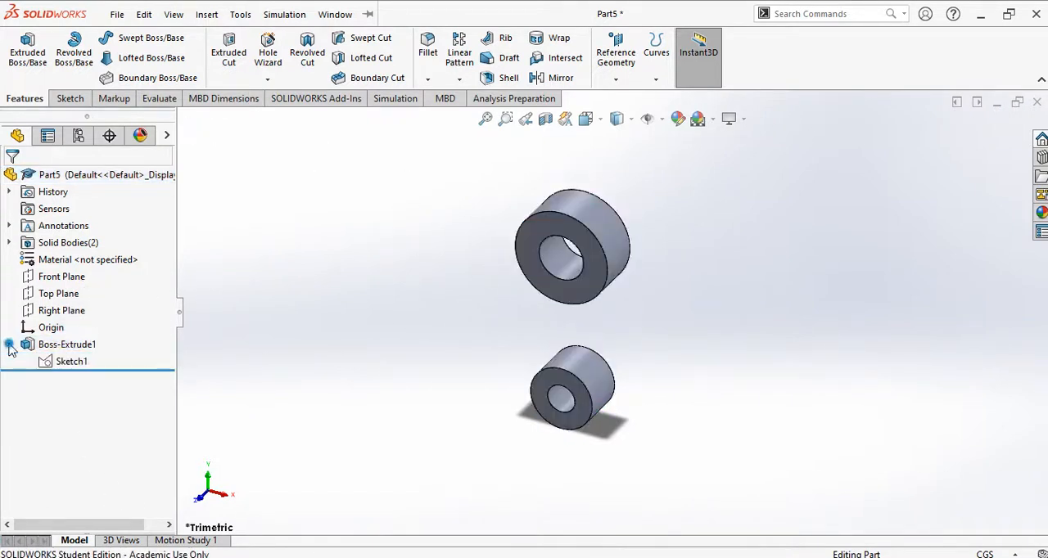
pyautogui.click(82, 367)
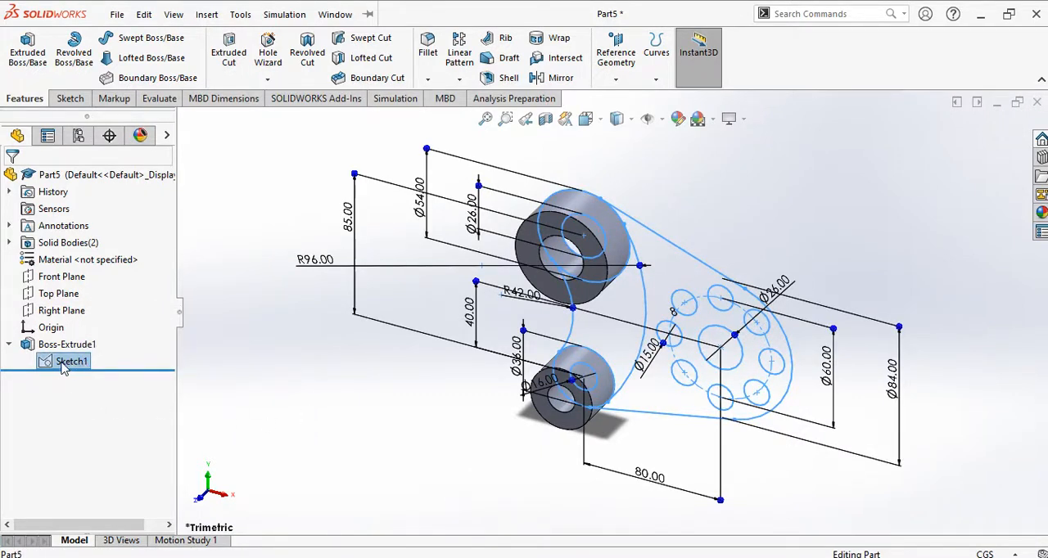
# Step: Extrude the curved arm region between the two rings as a blind, merged boss with a depth of 18 cm
pyautogui.click(28, 50)
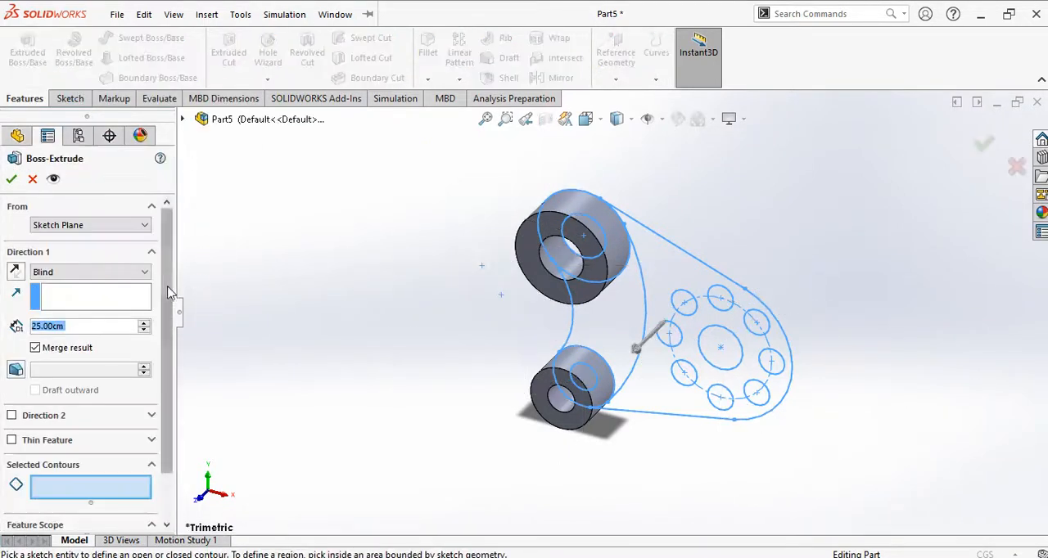
pyautogui.scroll(-2, 169, 293)
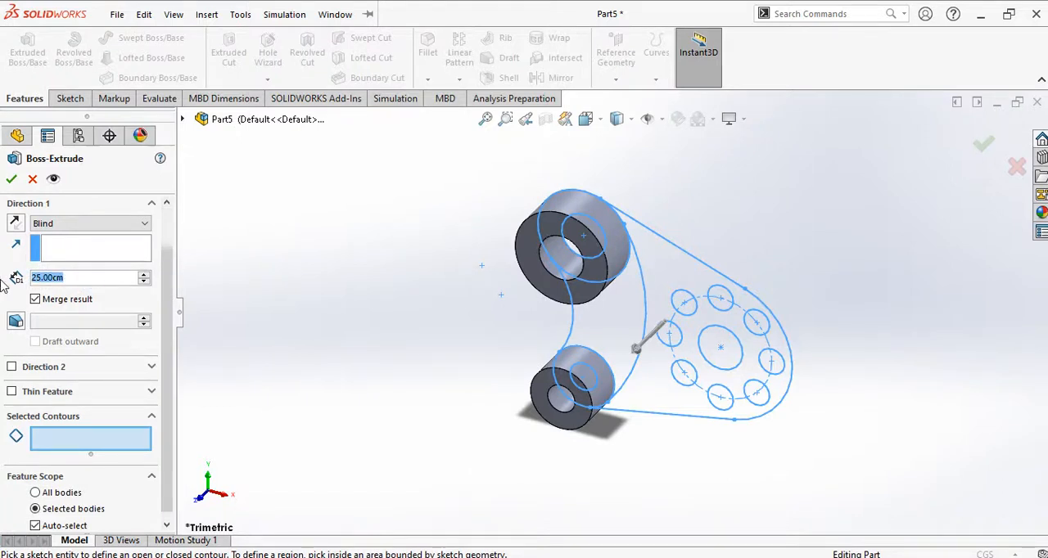
pyautogui.write('18')
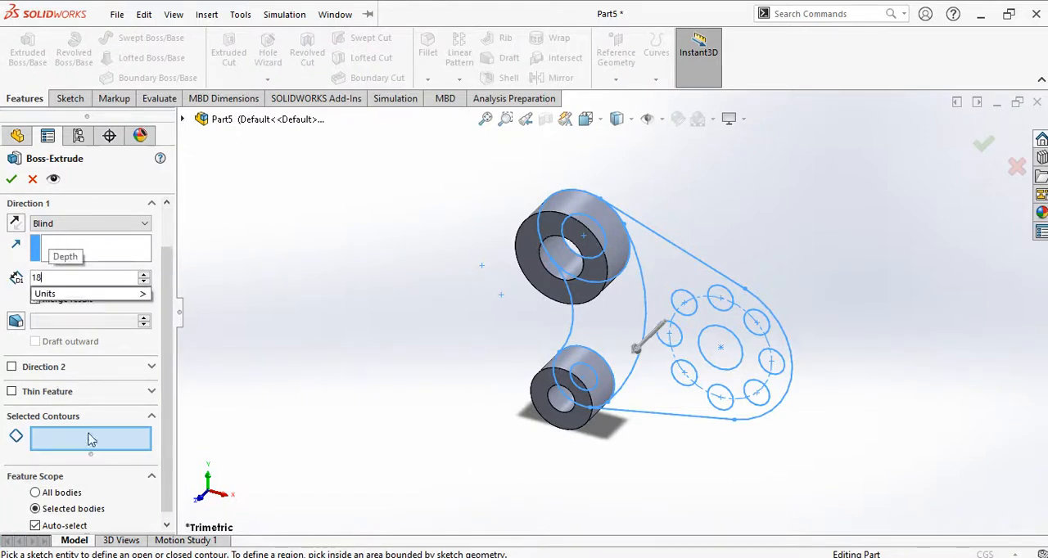
pyautogui.click(91, 440)
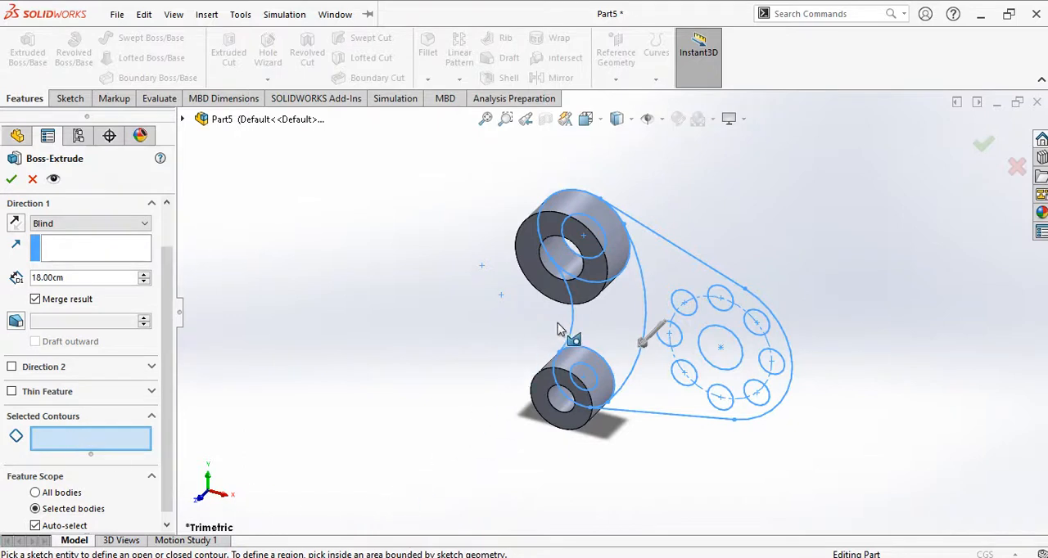
pyautogui.click(612, 321)
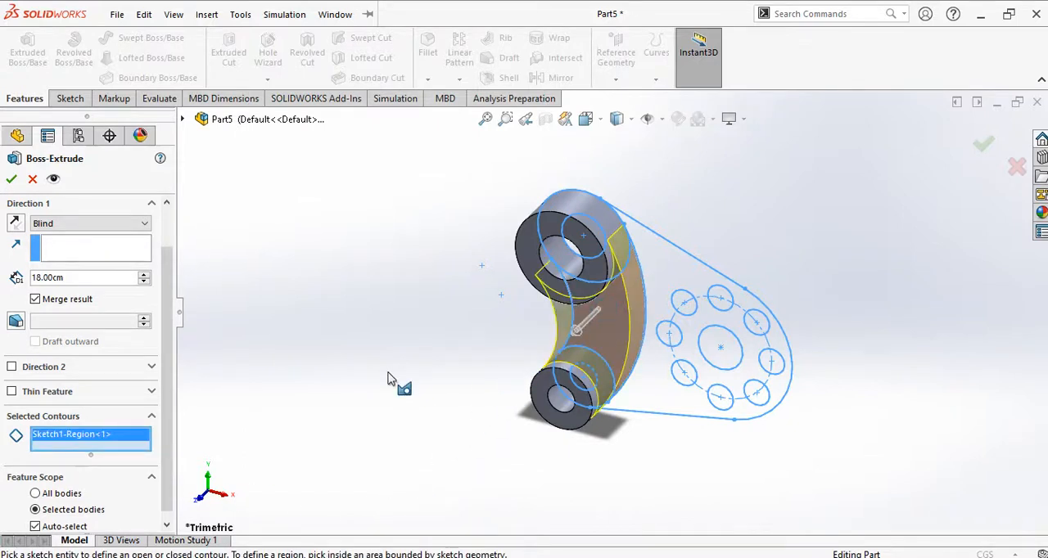
pyautogui.click(12, 178)
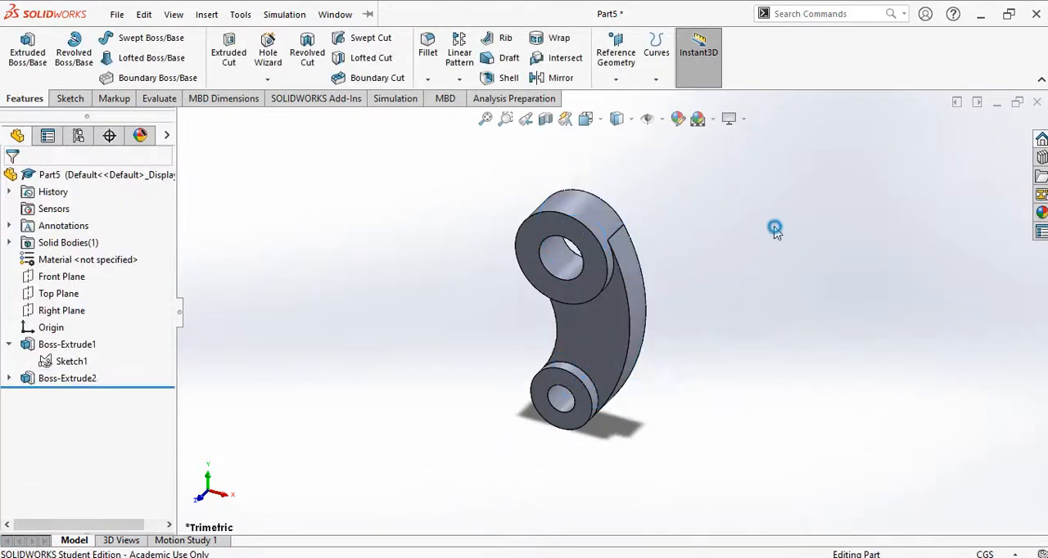
# Step: Inspect the curved arm extrusion from another angle and check the plate thickness on the Exercise 2 slide in PowerPoint
pyautogui.moveTo(748, 262); pyautogui.dragTo(602, 327, button='middle')
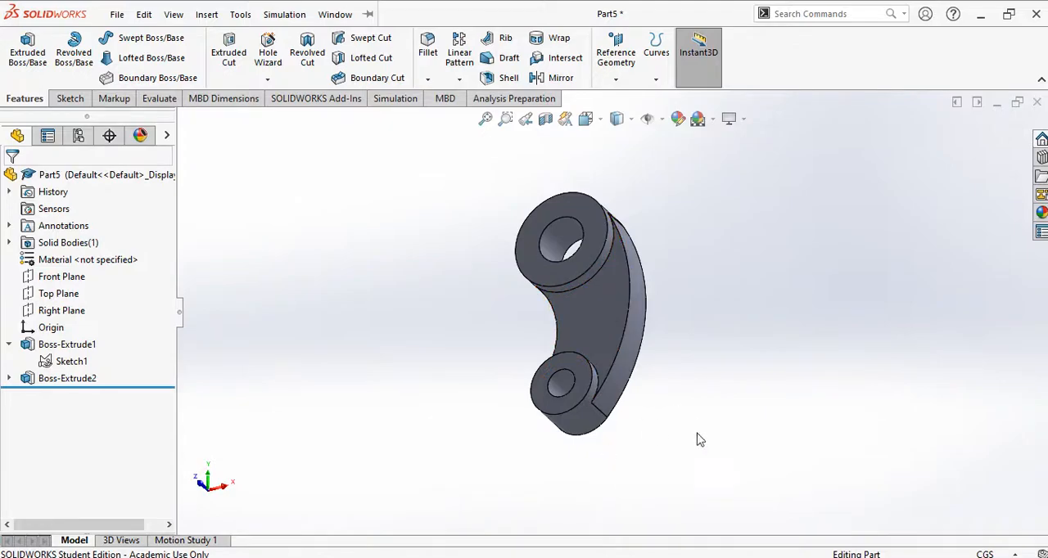
pyautogui.hotkey('alt', 'Tab')
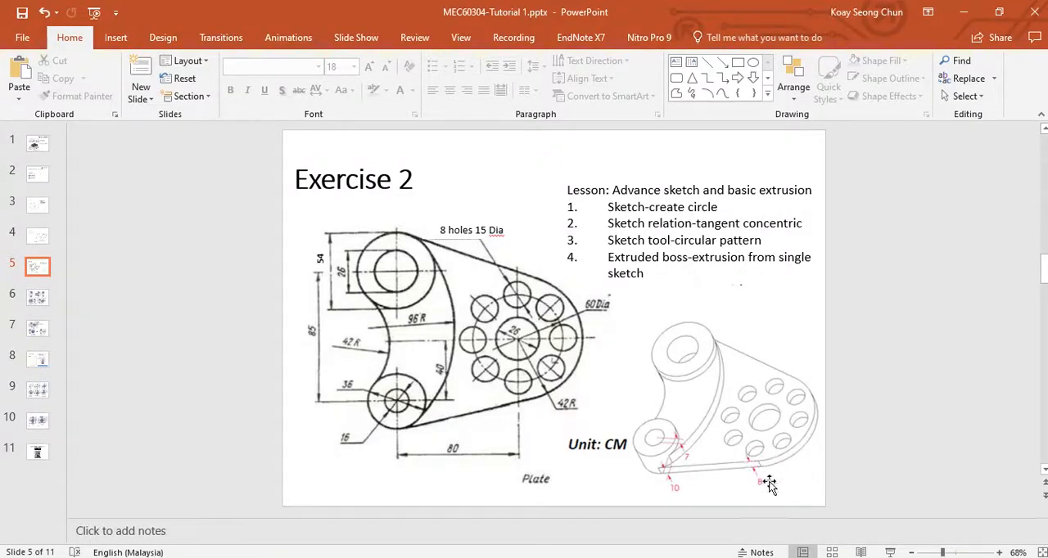
pyautogui.hotkey('alt', 'Tab')
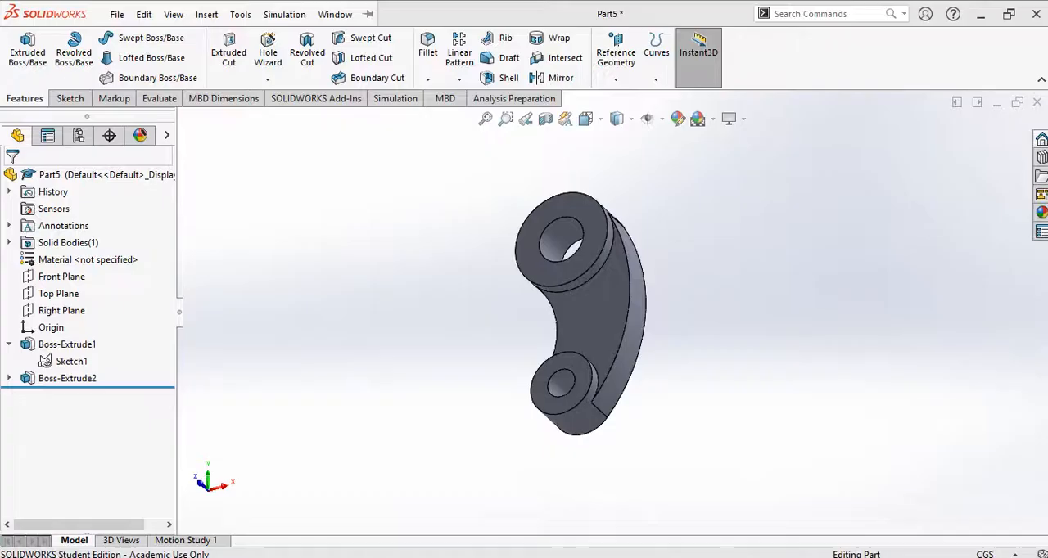
# Step: Extrude the perforated plate region of the same sketch, right of the arm, as a blind, merged boss 8 cm deep
pyautogui.click(69, 362)
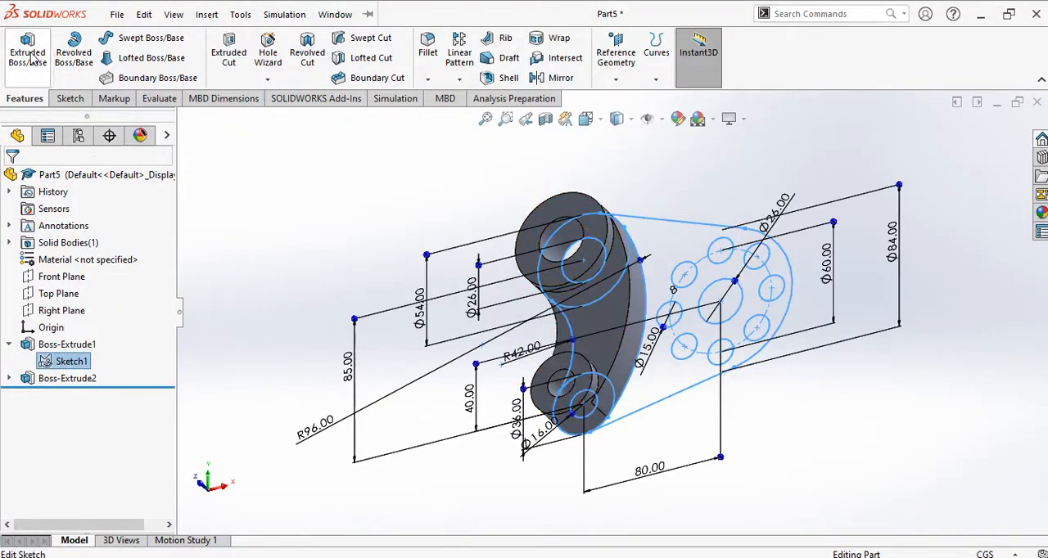
pyautogui.click(29, 58)
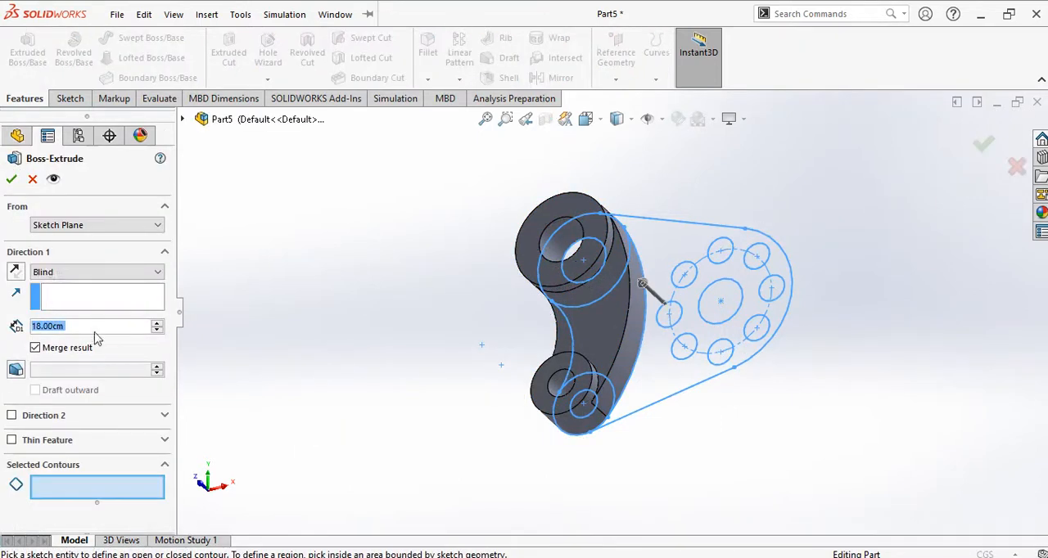
pyautogui.moveTo(98, 327); pyautogui.dragTo(2, 341)
pyautogui.write('8')
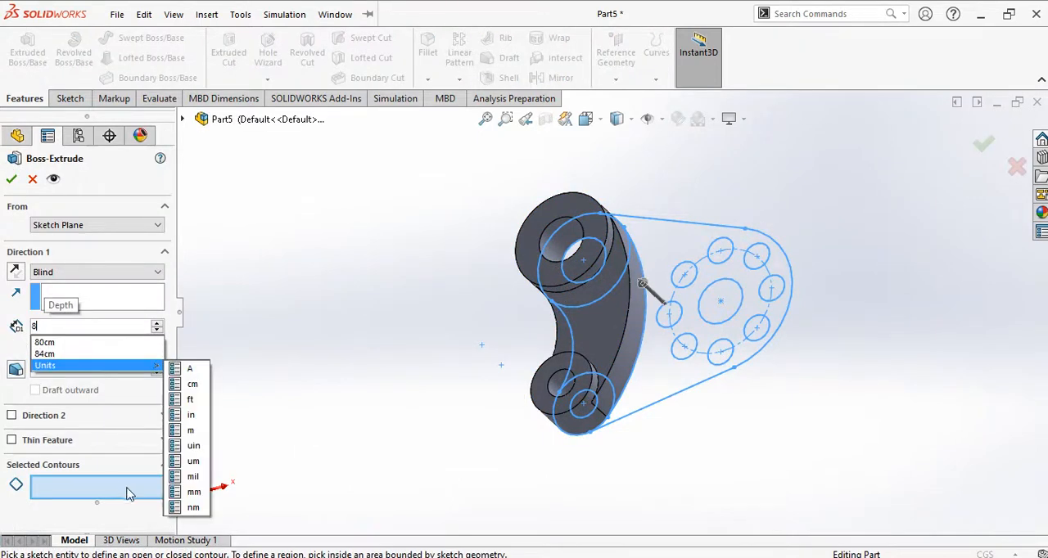
pyautogui.click(107, 488)
pyautogui.click(665, 243)
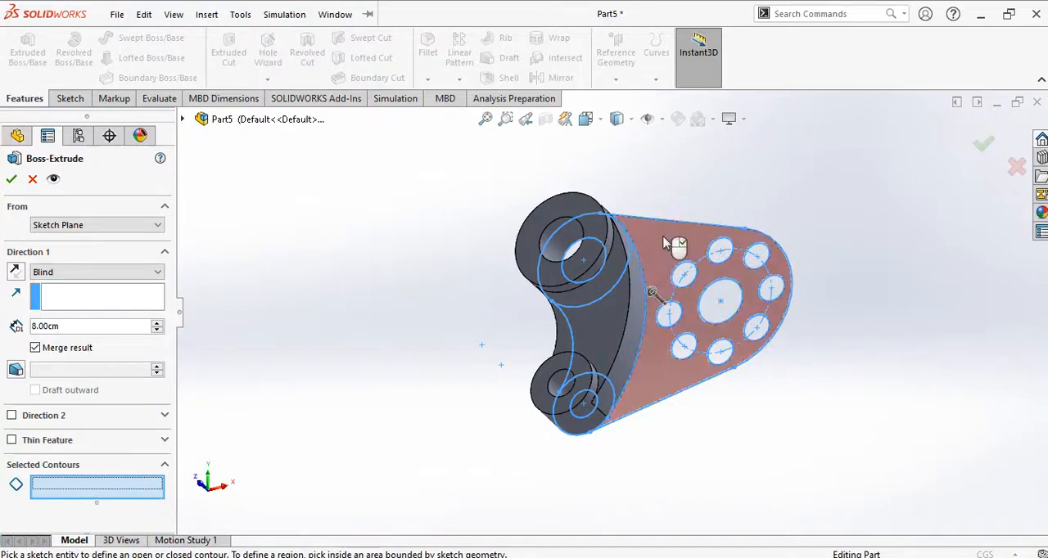
pyautogui.click(664, 241)
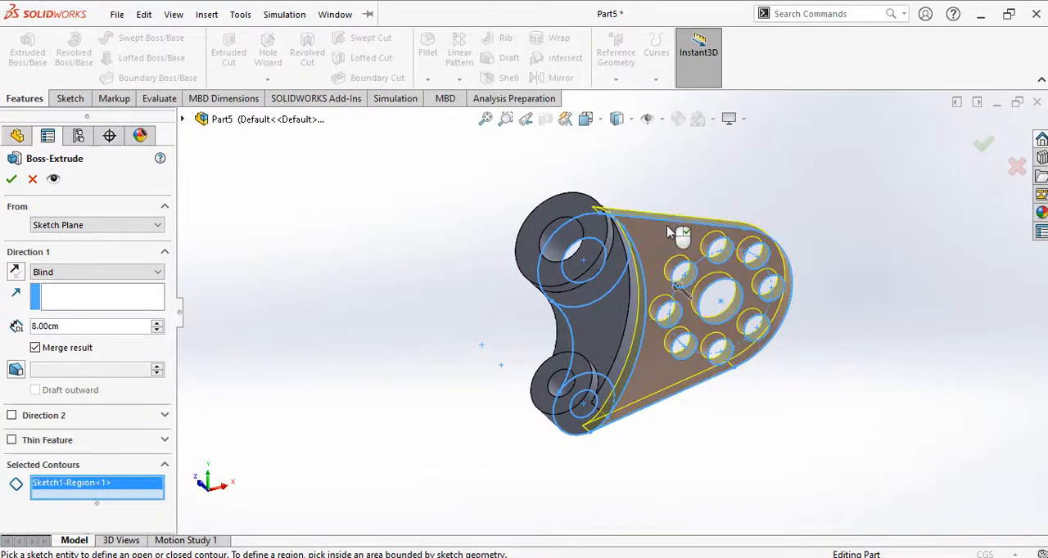
pyautogui.click(10, 180)
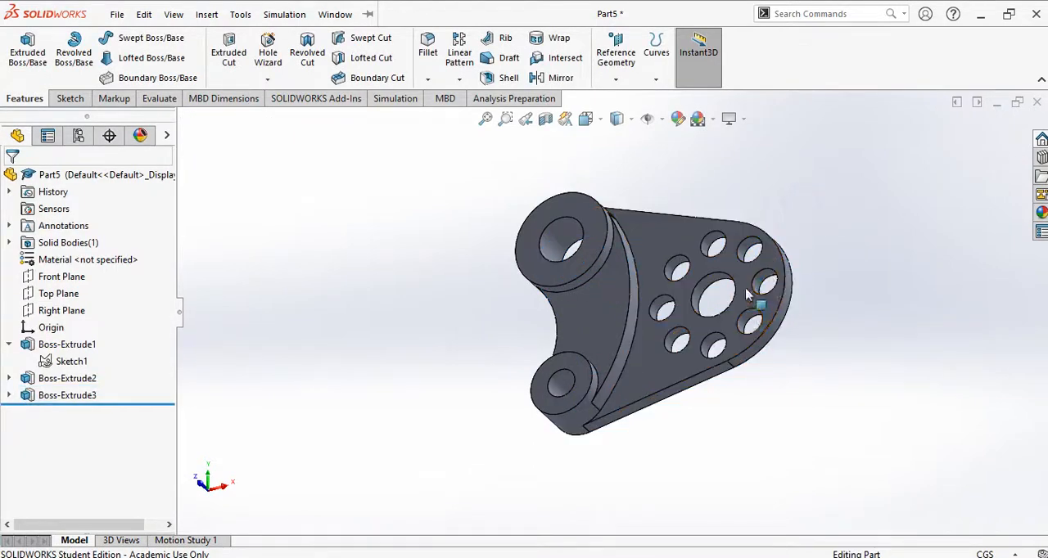
# Step: Examine the extruded part from several angles, including the rings, the stepped arm and the patterned holes
pyautogui.scroll(3, 709, 302)
pyautogui.moveTo(666, 292); pyautogui.dragTo(672, 278, button='middle')
pyautogui.scroll(-3, 664, 260)
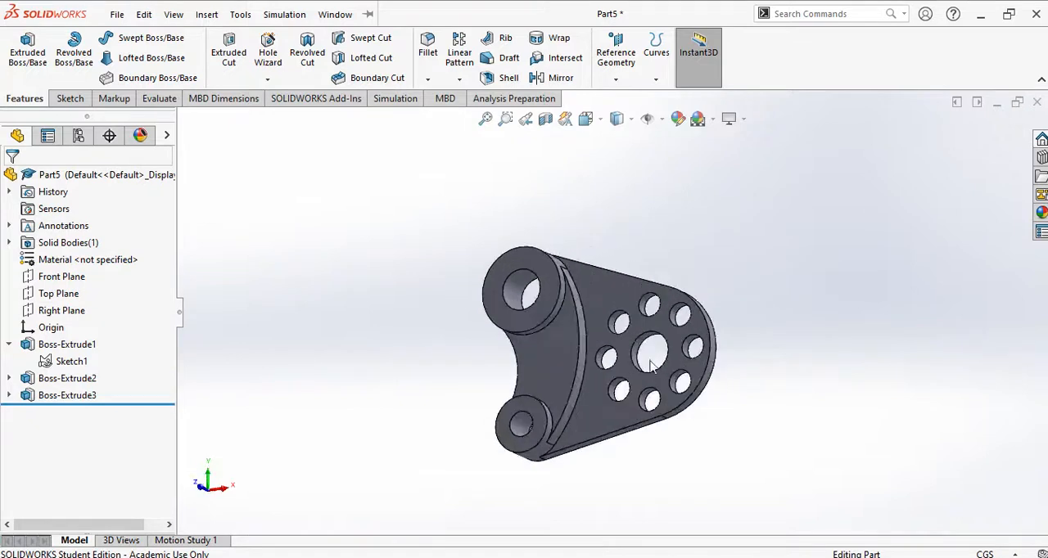
pyautogui.moveTo(661, 370); pyautogui.dragTo(664, 334, button='middle')
pyautogui.scroll(-2, 593, 354)
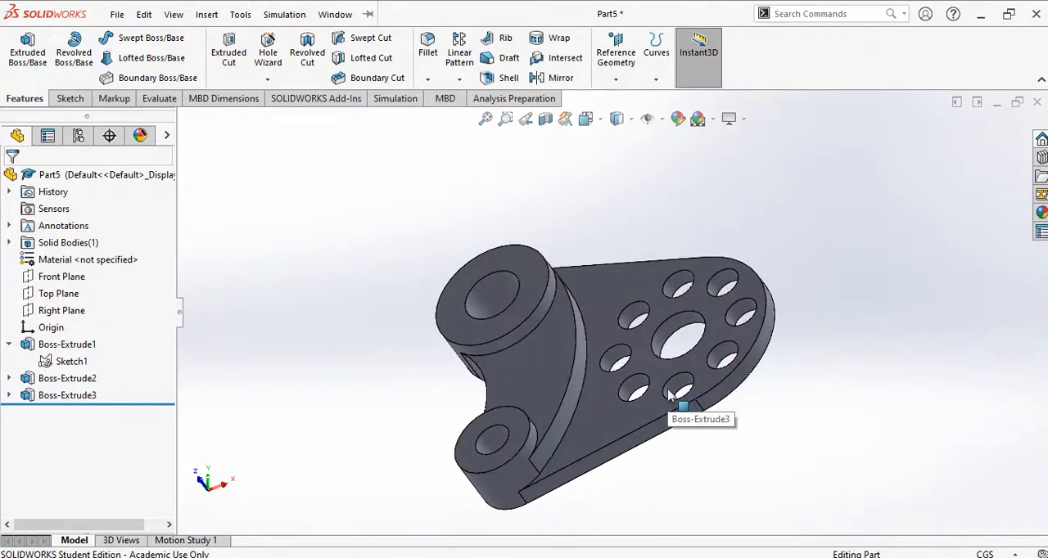
pyautogui.moveTo(668, 396); pyautogui.dragTo(718, 388, button='middle')
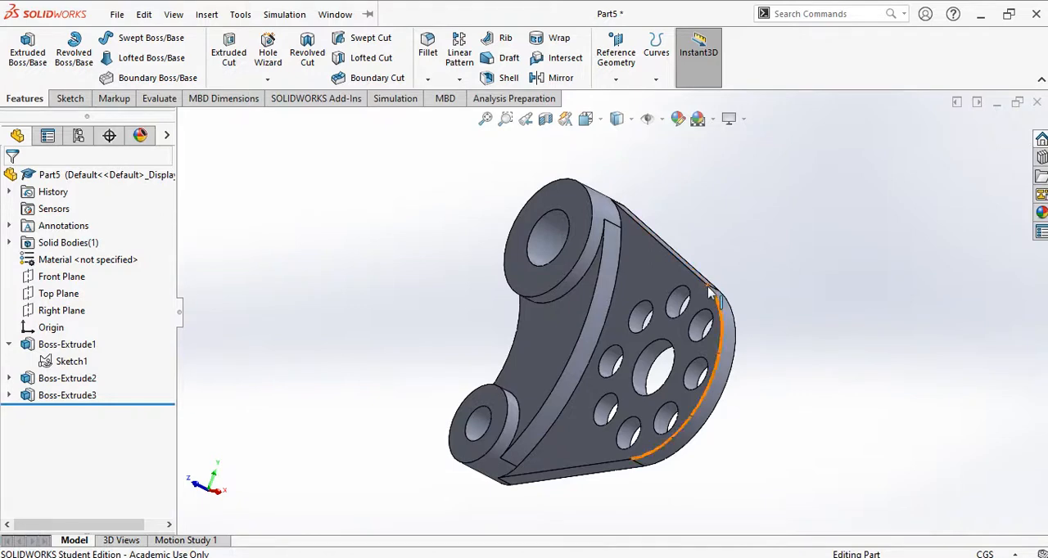
pyautogui.moveTo(704, 277); pyautogui.dragTo(695, 266, button='middle')
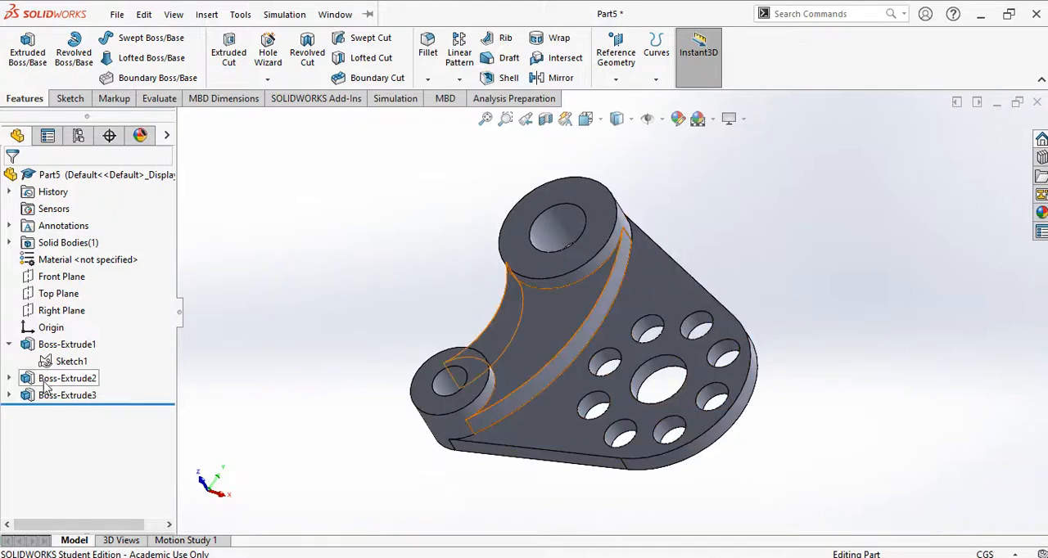
# Step: Select the upper ring's front face and move its extrusion depth dimension clear of the part
pyautogui.click(595, 239)
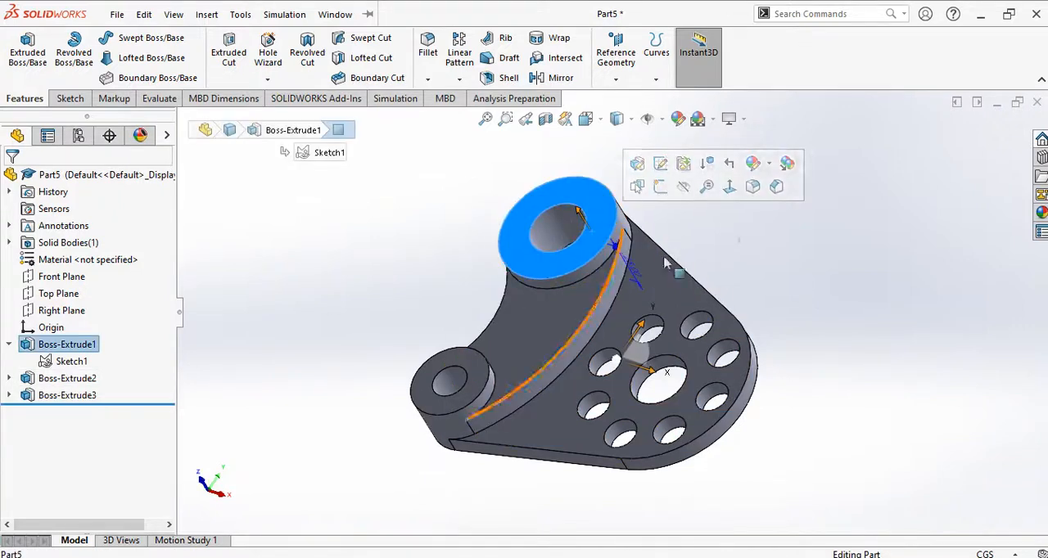
pyautogui.click(739, 238)
pyautogui.click(610, 207)
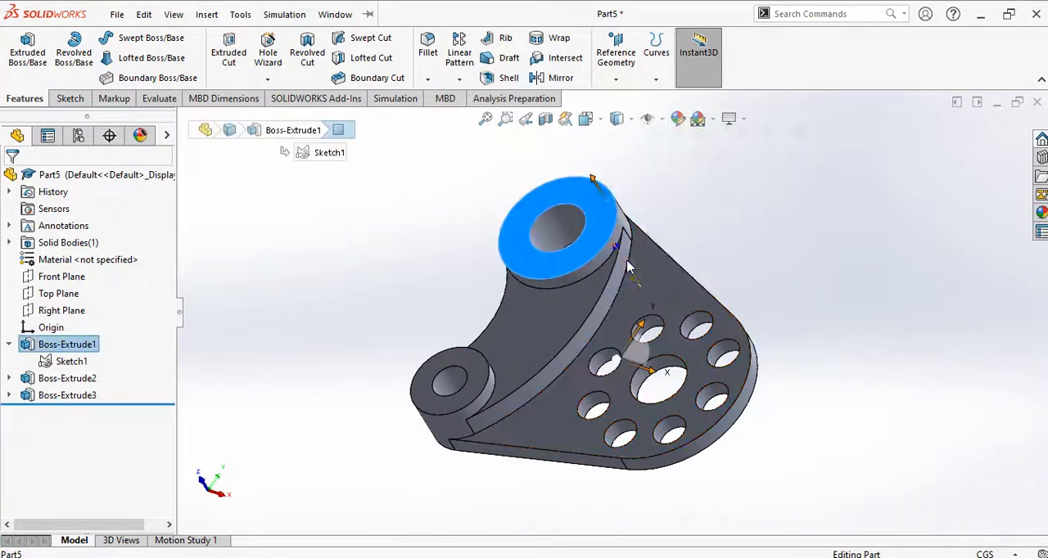
pyautogui.moveTo(711, 230); pyautogui.dragTo(653, 194)
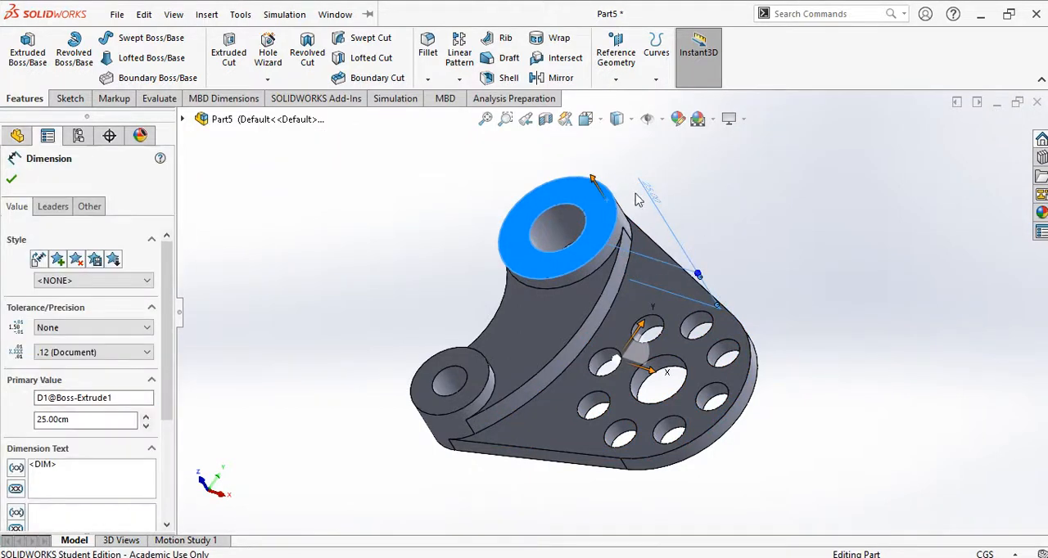
# Step: Set the ring extrusion's depth dimension to 23 cm
pyautogui.click(656, 196)
pyautogui.doubleClick(656, 196)
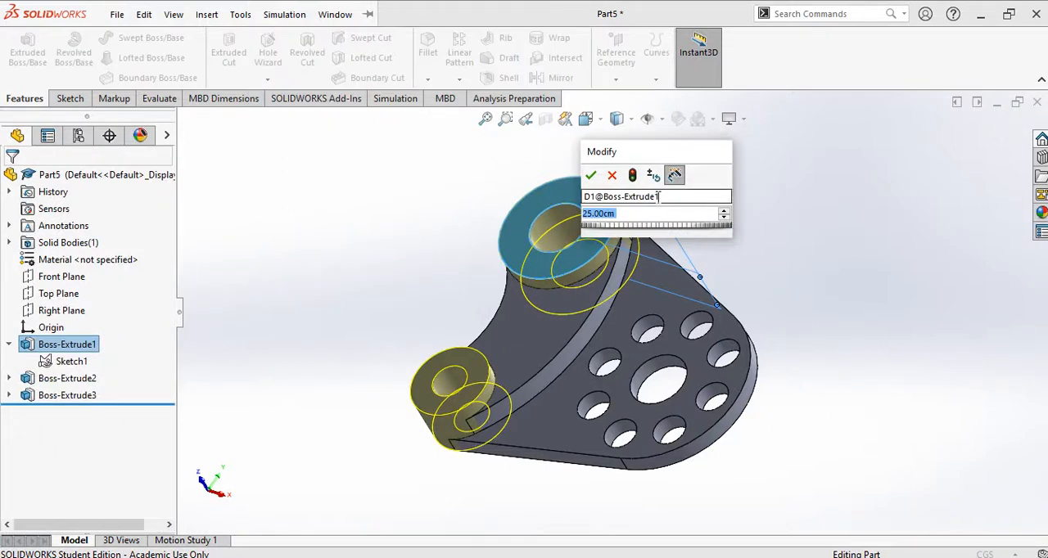
pyautogui.write('23')
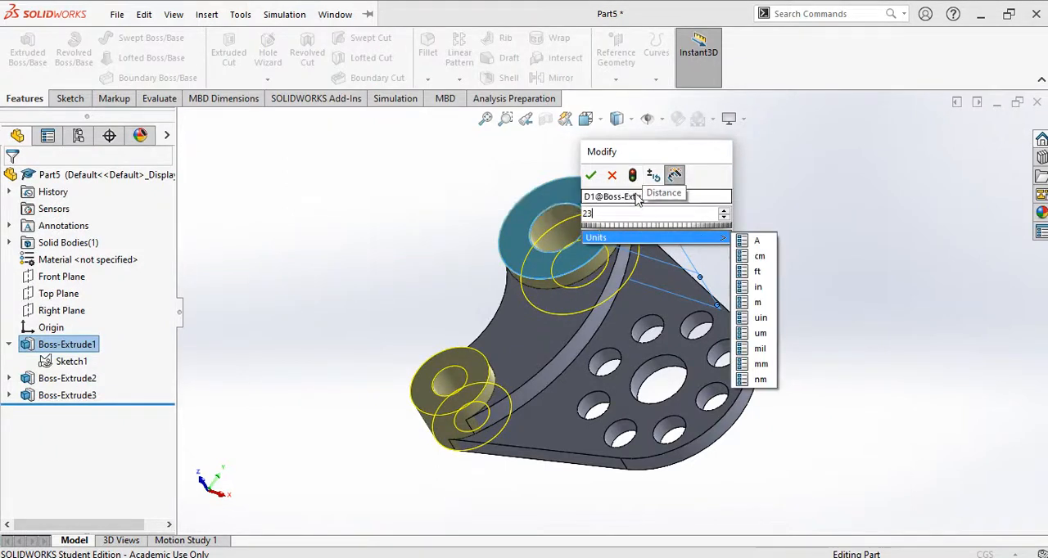
pyautogui.click(593, 176)
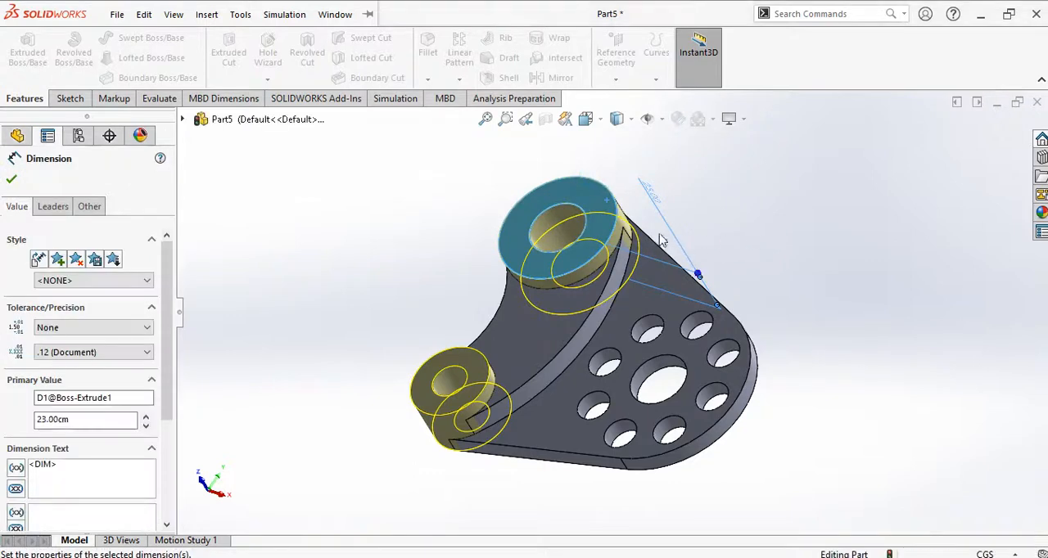
pyautogui.click(747, 238)
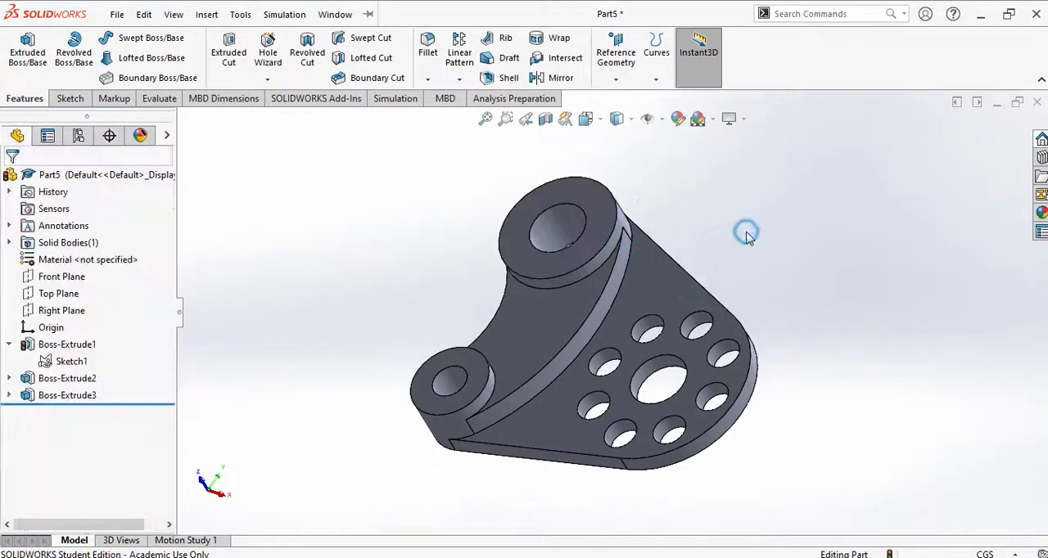
# Step: Reopen the ring extrusion's depth dimension and rebuild the part with the 23 cm depth
pyautogui.click(70, 349)
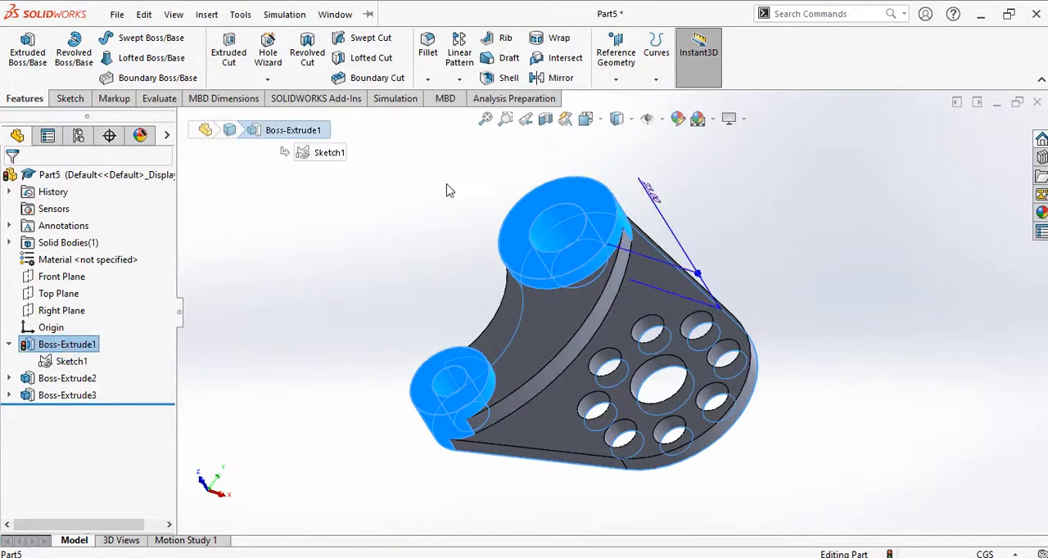
pyautogui.doubleClick(649, 192)
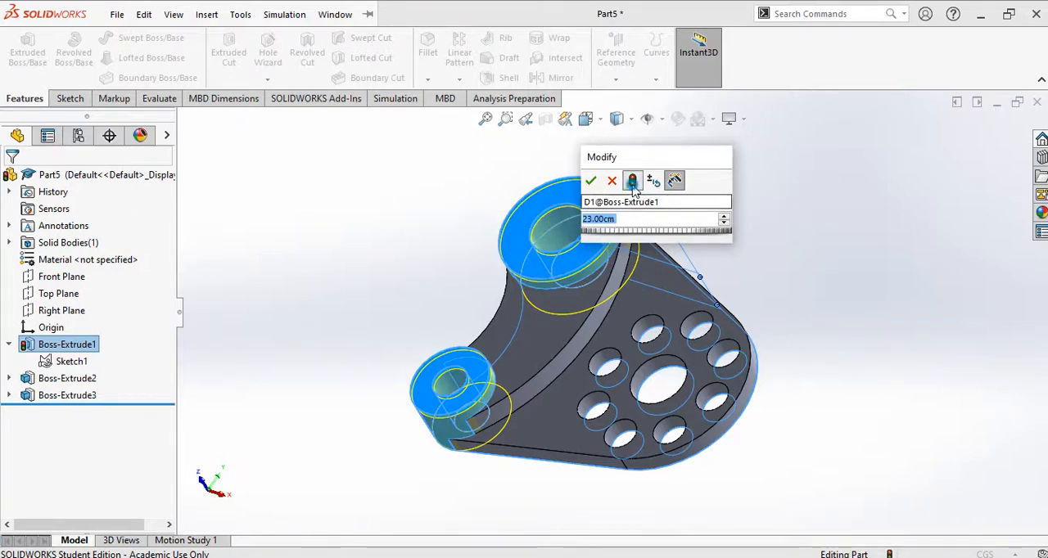
pyautogui.click(596, 182)
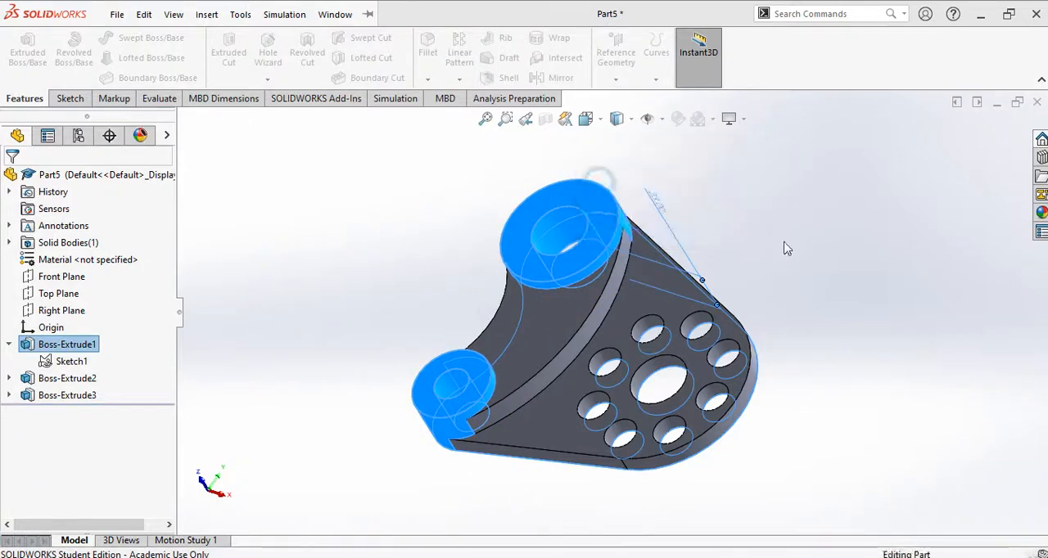
# Step: Save the part as Exercise 2 in the Tutorial file folder on the desktop, keeping the SOLIDWORKS Part format
pyautogui.click(823, 235)
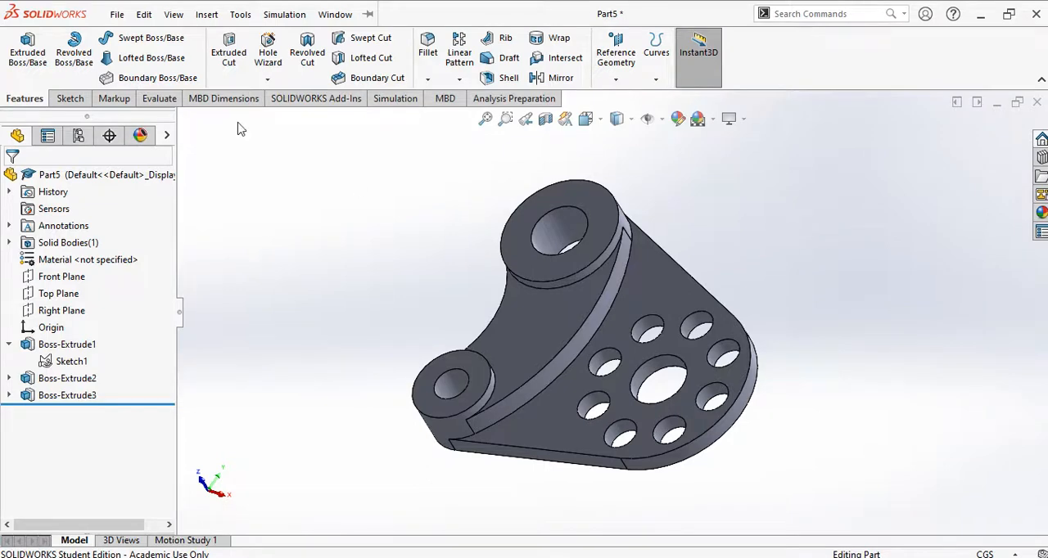
pyautogui.click(144, 14)
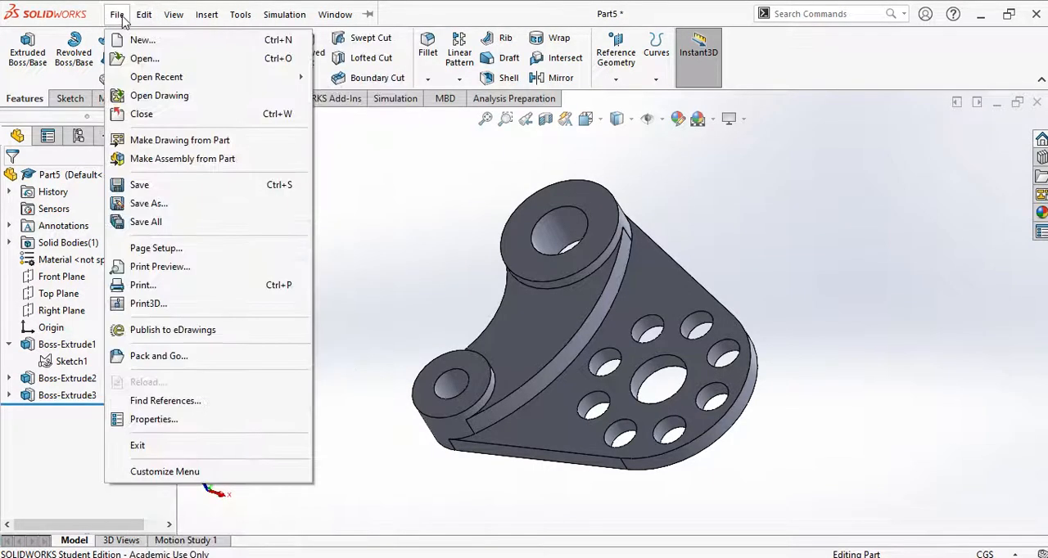
pyautogui.click(123, 21)
pyautogui.click(230, 15)
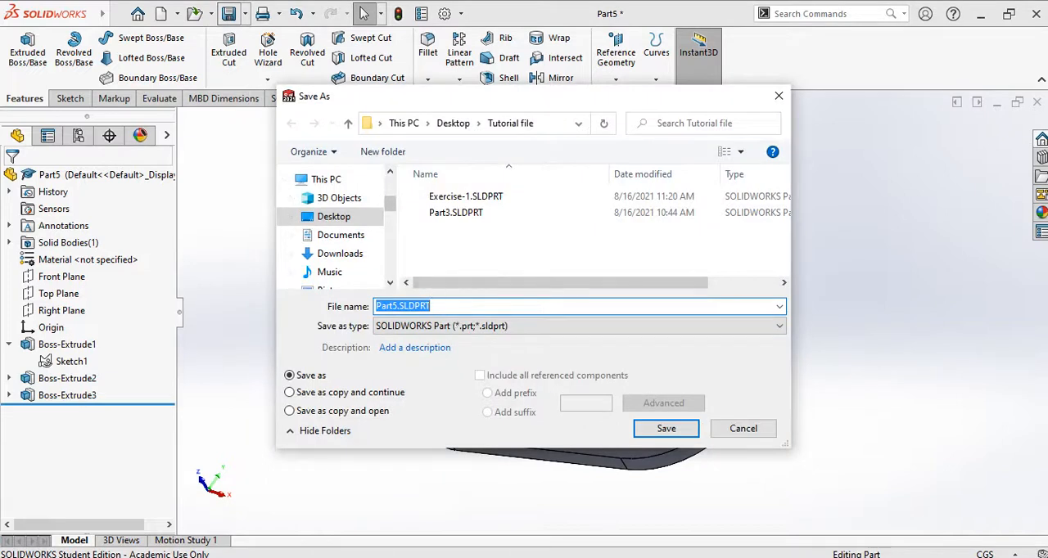
pyautogui.write('Exercis')
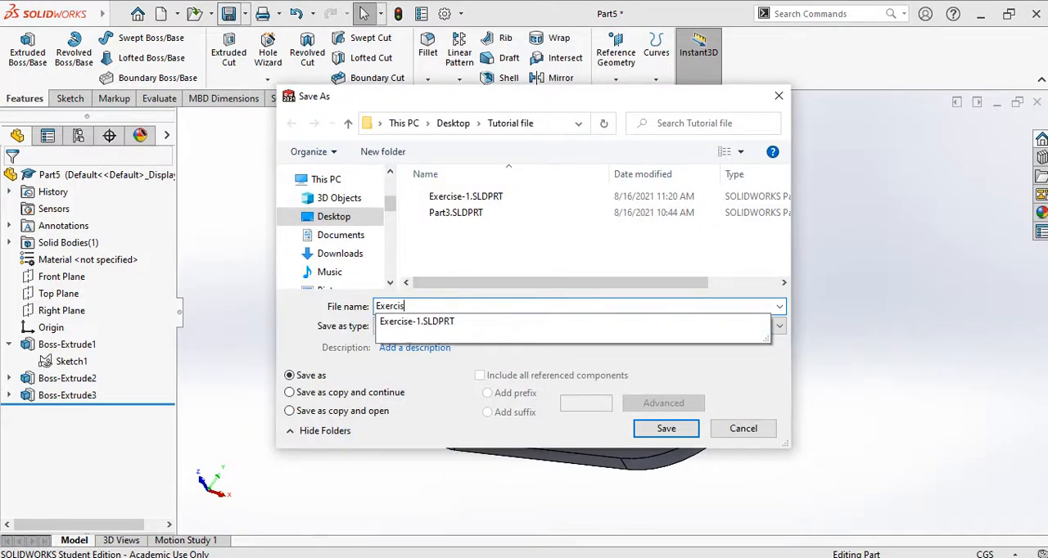
pyautogui.write('e 2')
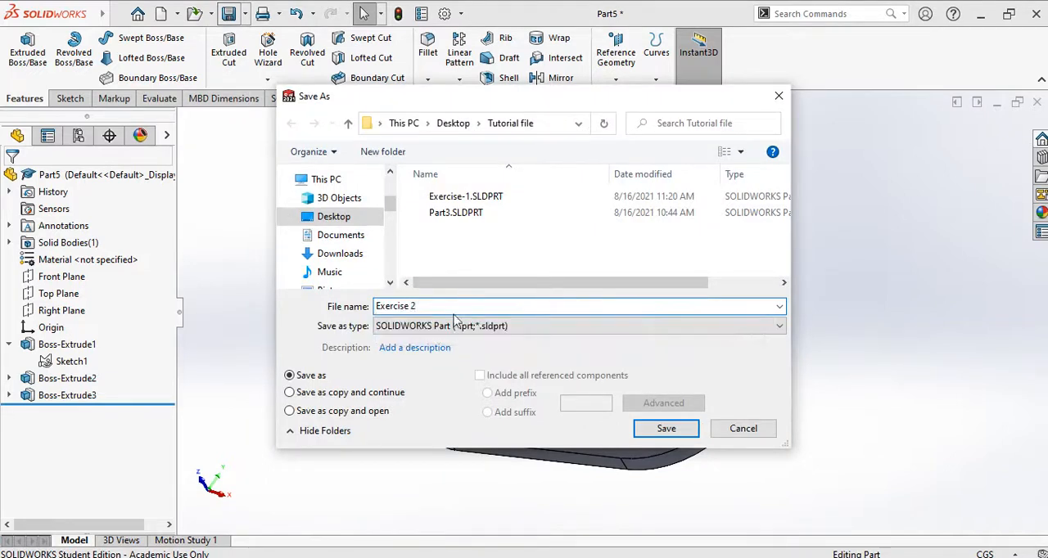
pyautogui.click(666, 428)
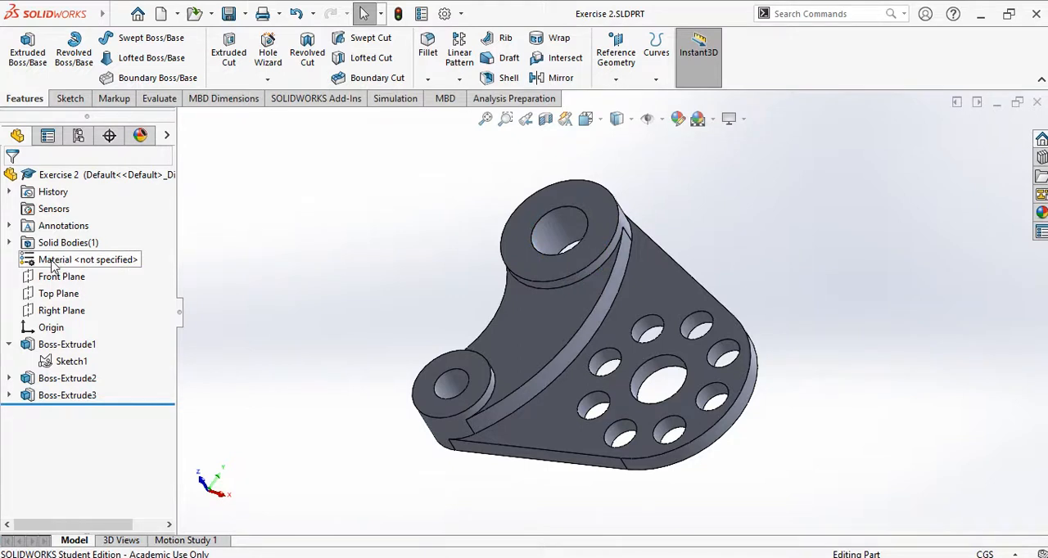
# Step: Assign Copper as the part's material and clear the selection
pyautogui.rightClick(101, 271)
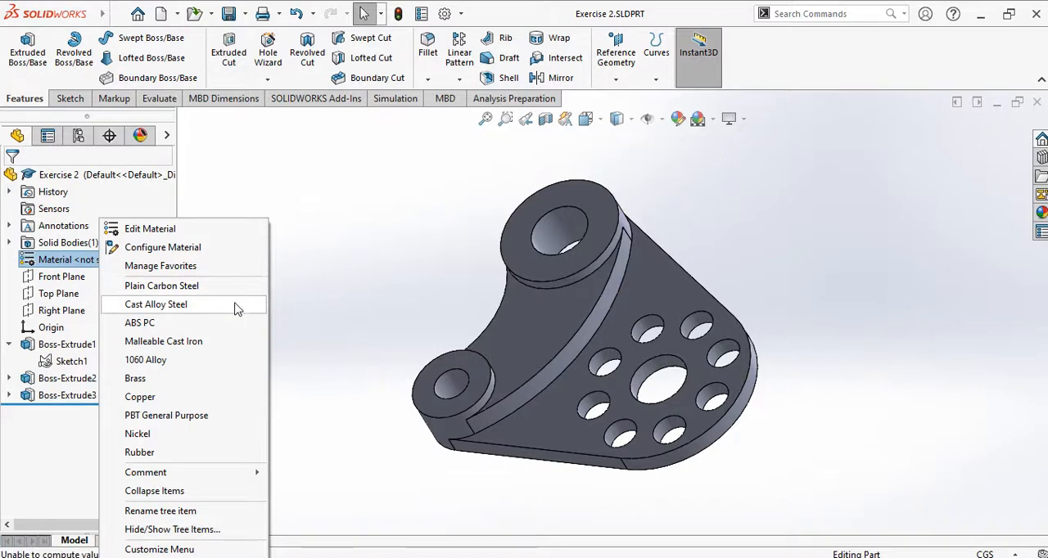
pyautogui.moveTo(246, 480)
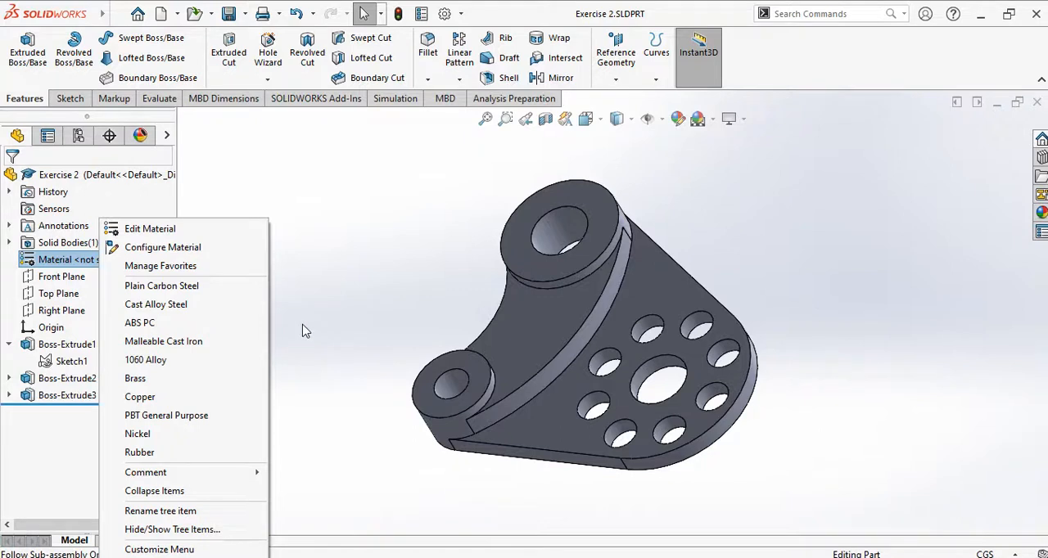
pyautogui.click(220, 401)
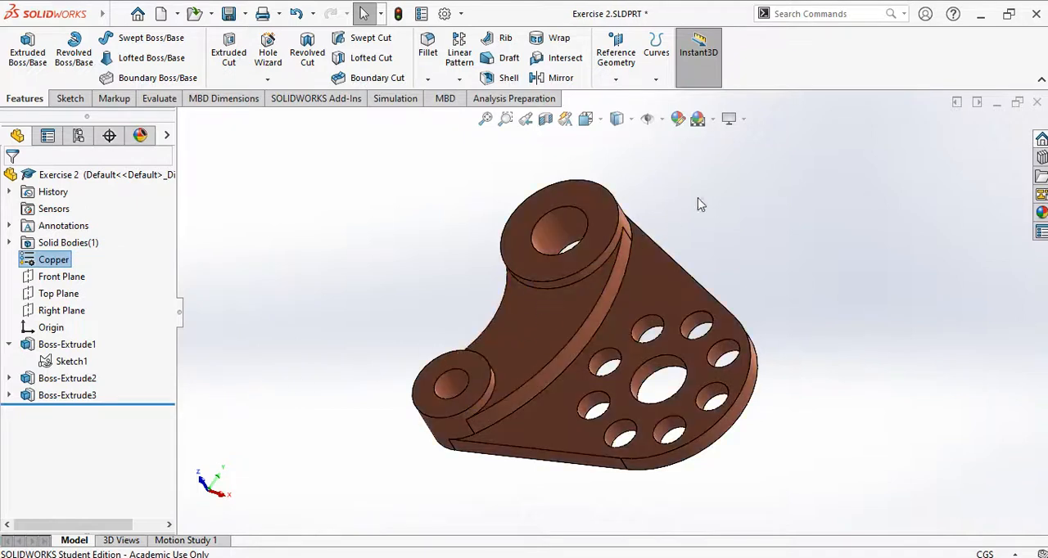
pyautogui.click(702, 202)
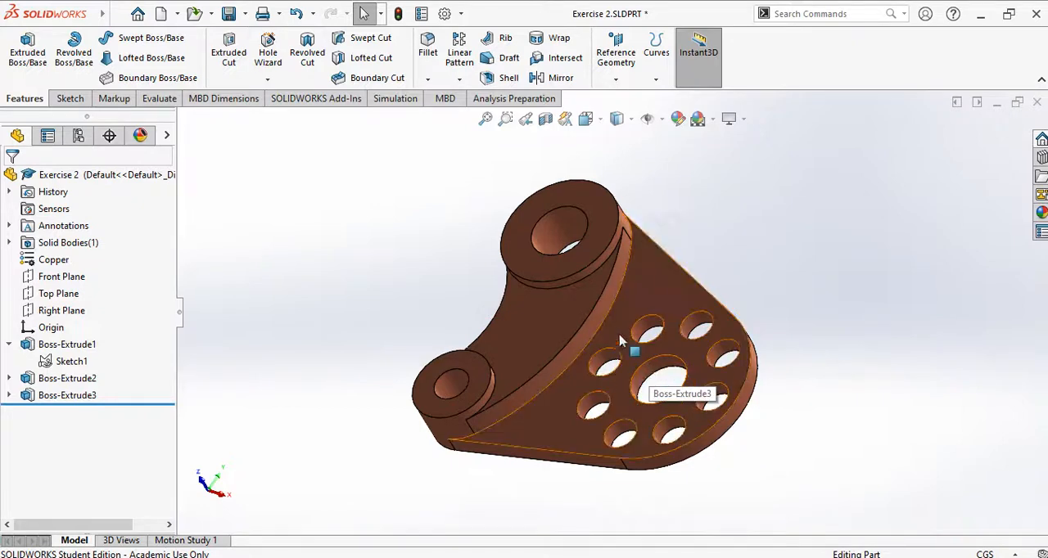
# Step: Calculate the part's mass properties, examine the mass, and close the report
pyautogui.click(161, 100)
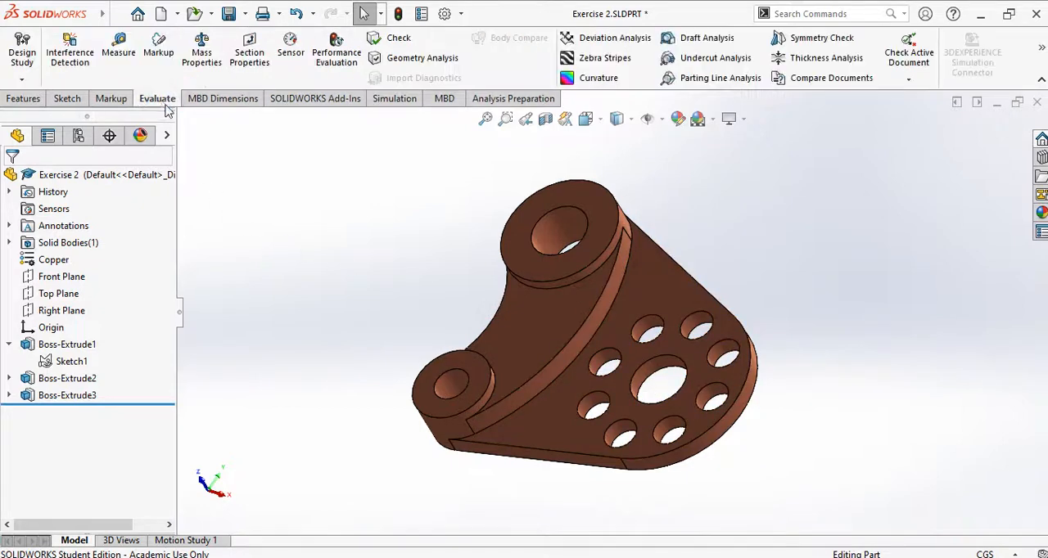
pyautogui.click(203, 56)
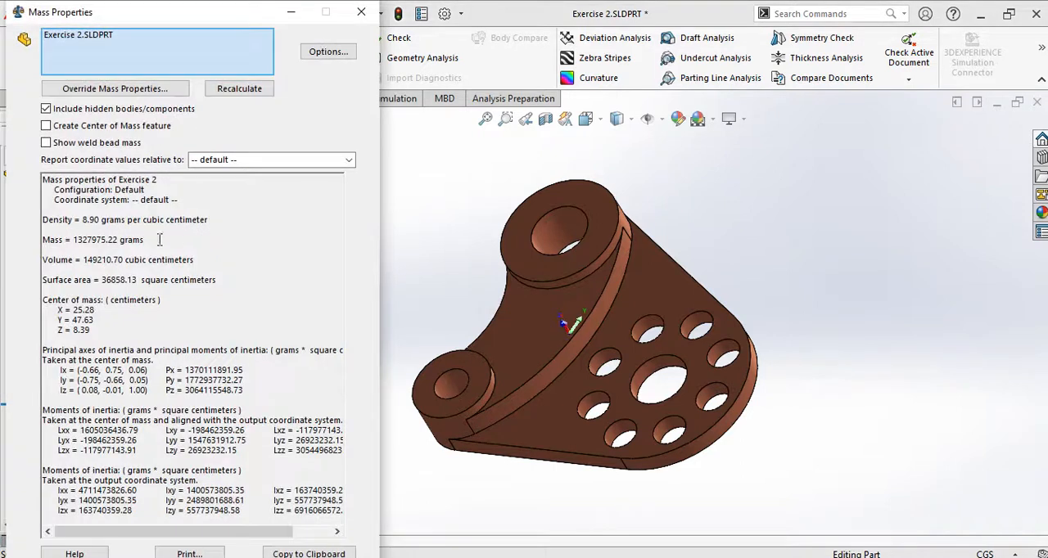
pyautogui.moveTo(148, 240); pyautogui.dragTo(44, 238)
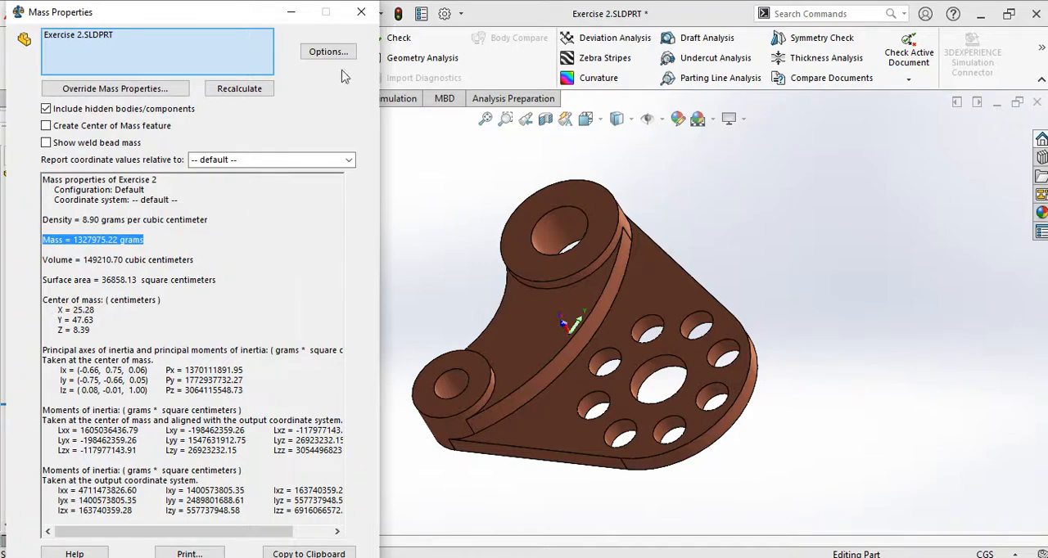
pyautogui.click(361, 14)
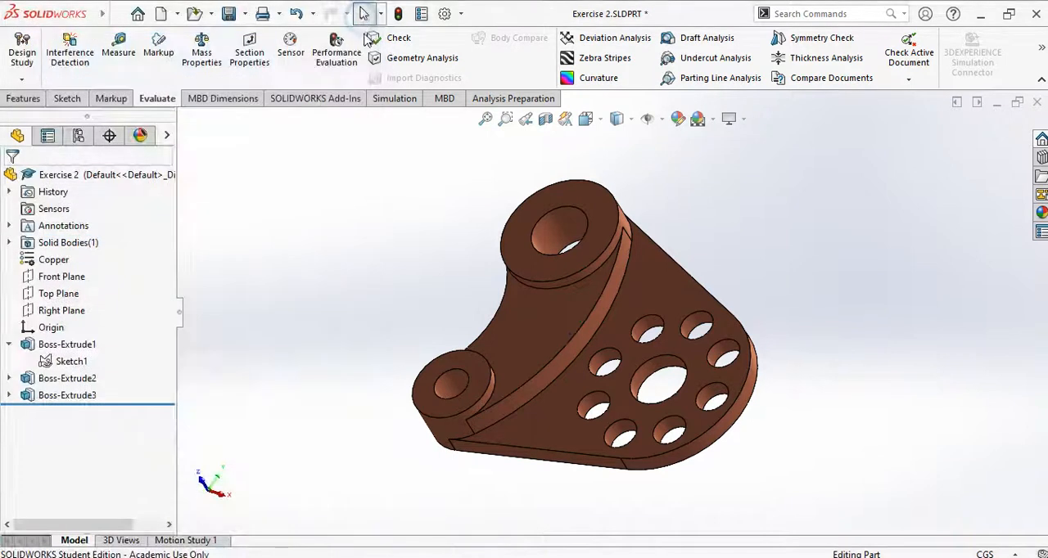